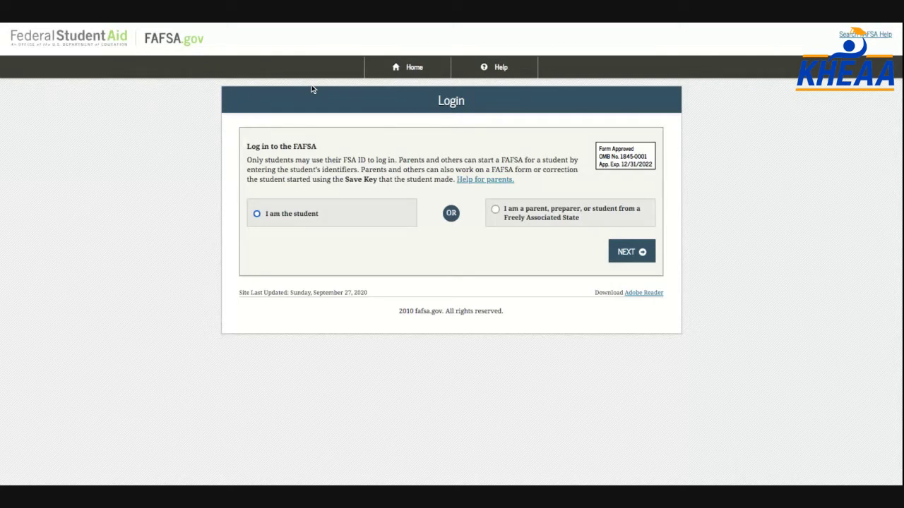
Log in to the FAFSA as the student with the FSA ID username and password
click(291, 223)
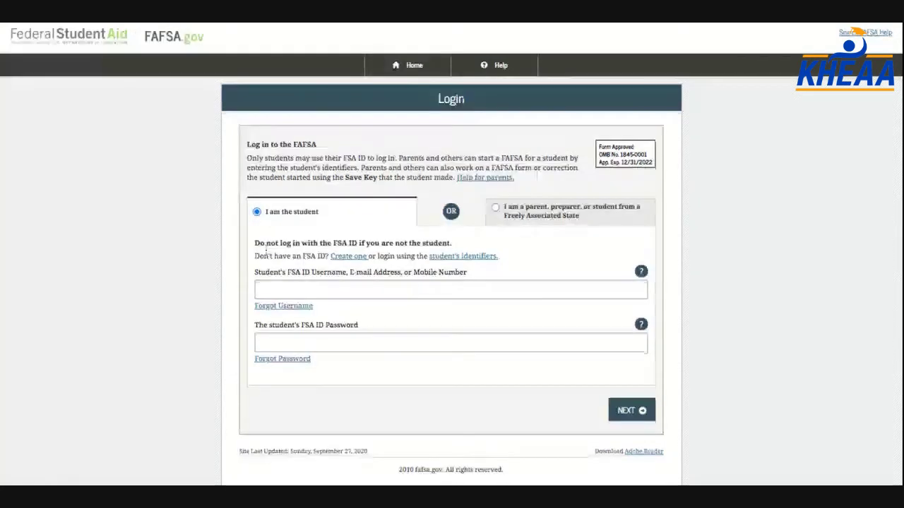
scroll(266, 247, down, 1)
scroll(266, 248, down, 1)
click(273, 262)
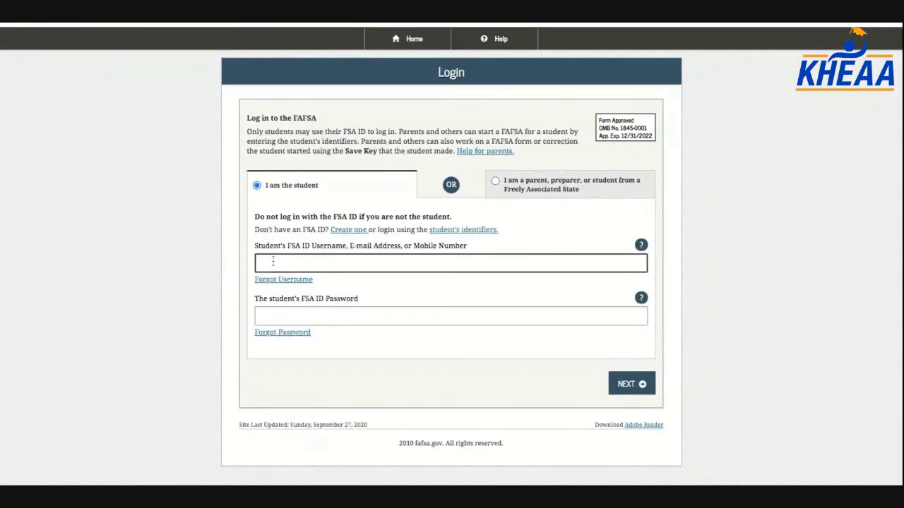
text(newuser64)
click(296, 314)
text(••••••)
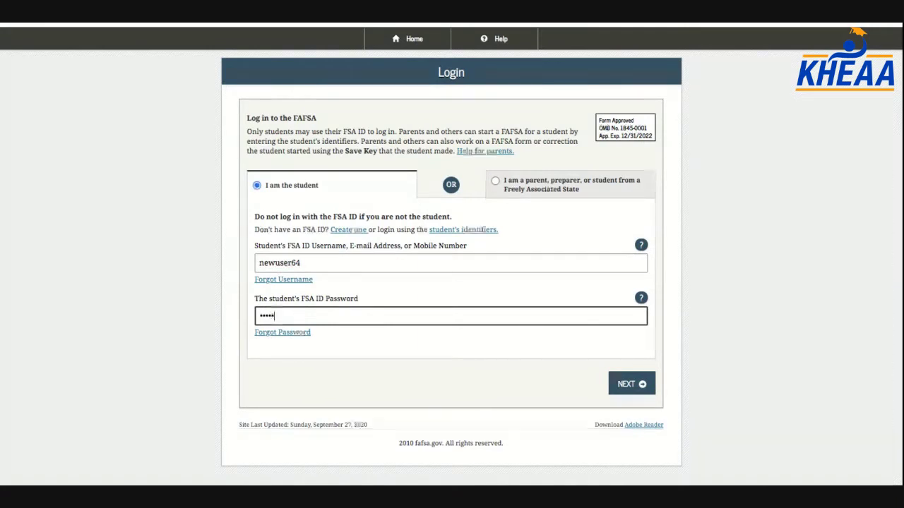
text(••••)
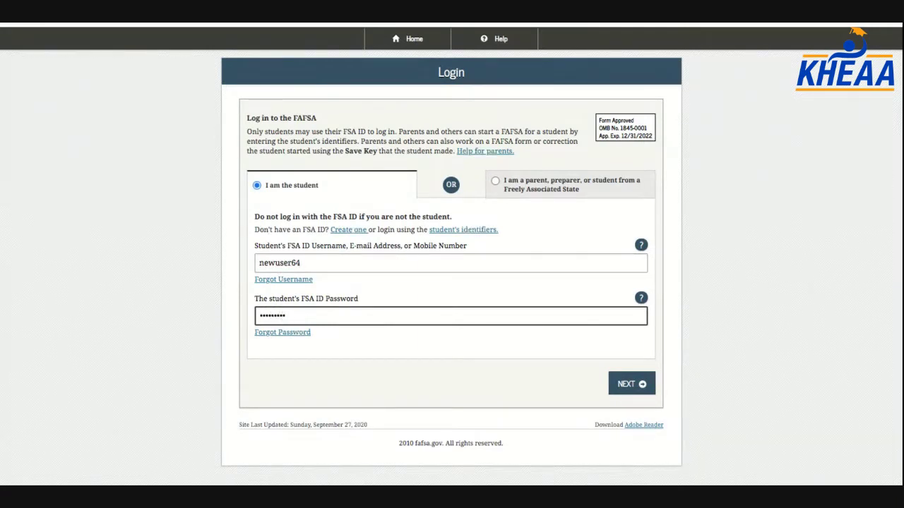
text(•)
click(631, 388)
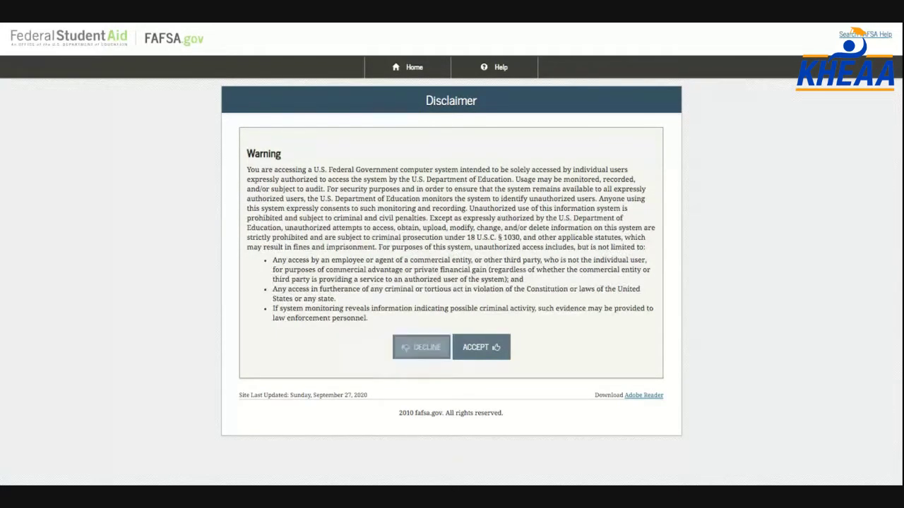
Accept the disclaimer and start the 2021-2022 FAFSA
click(481, 348)
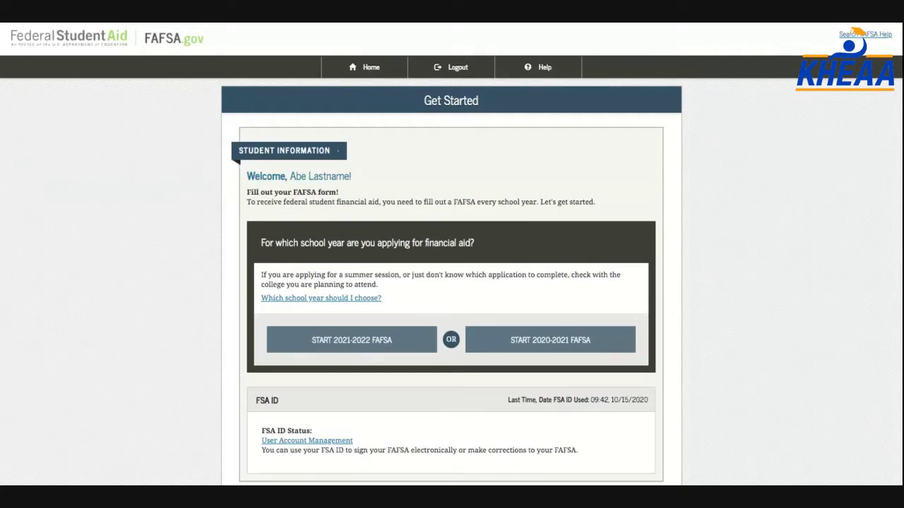
scroll(423, 297, down, 1)
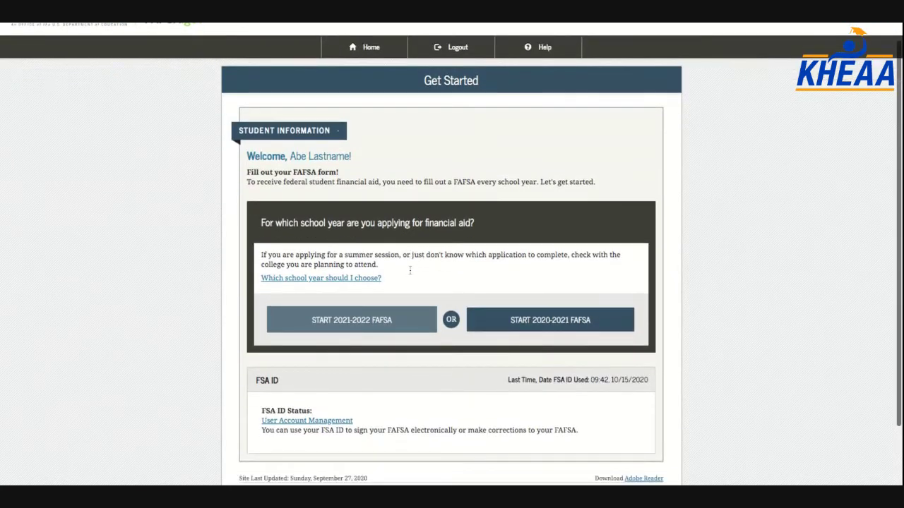
scroll(294, 143, down, 1)
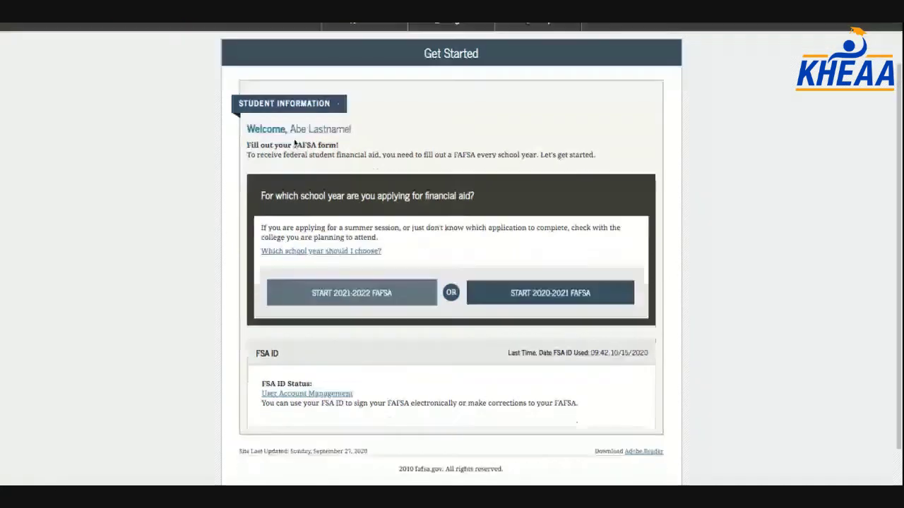
click(327, 305)
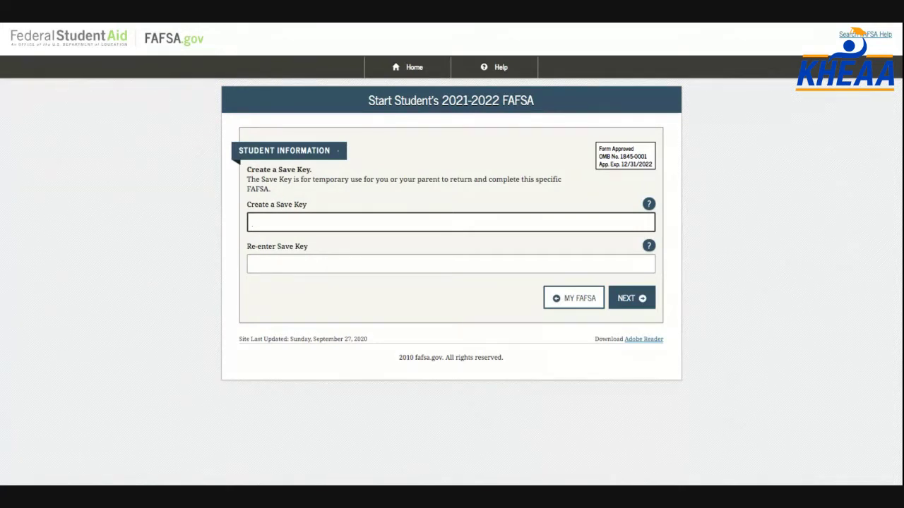
Create a save key for the application, re-enter it to confirm, and continue
text(****)
click(331, 264)
text(****)
click(616, 300)
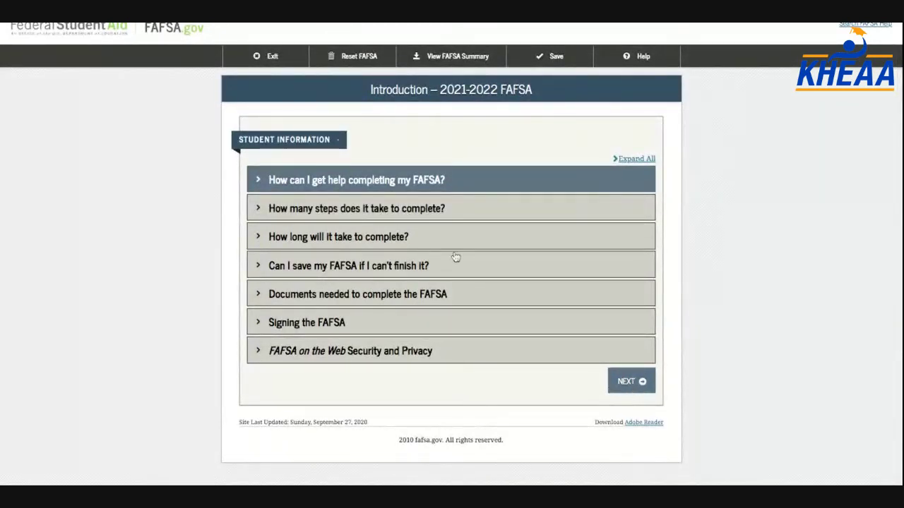
Review how many steps the FAFSA takes to complete, and continue to the student's personal information
click(259, 209)
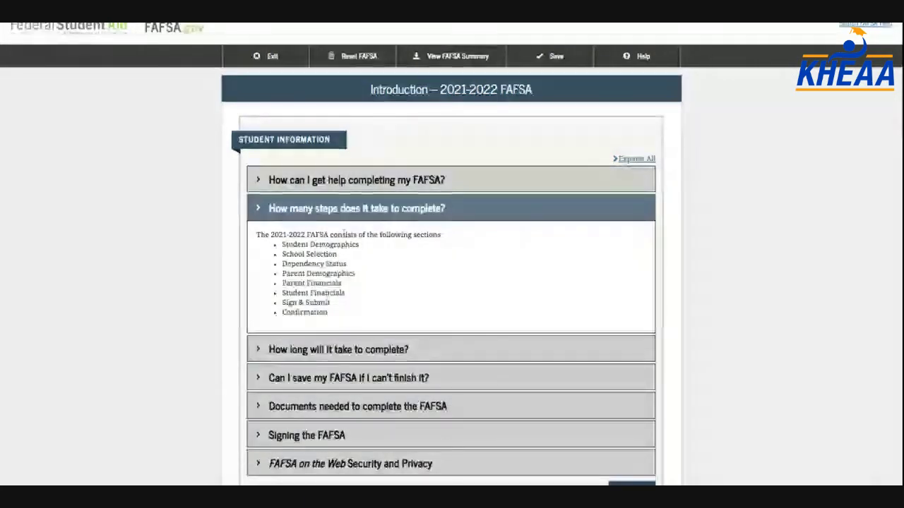
scroll(344, 234, down, 3)
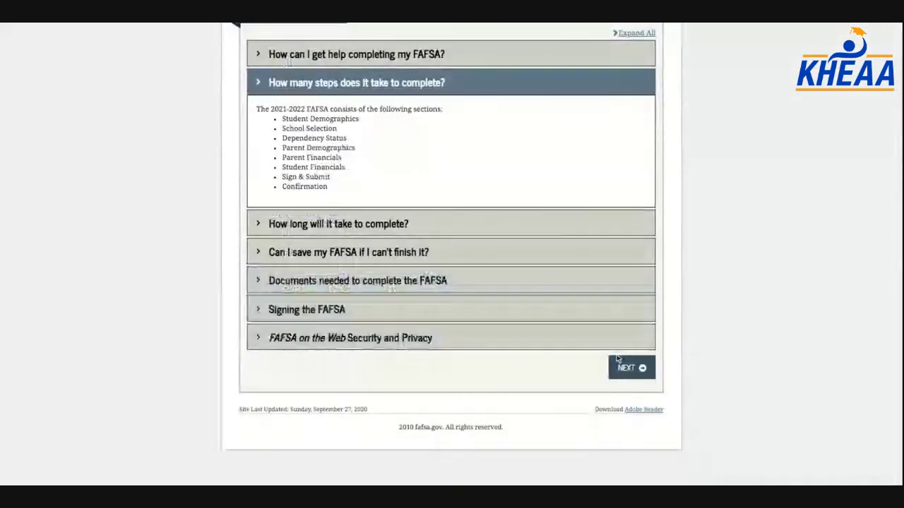
click(626, 367)
Save the FAFSA progress from the Personal Information for Student page
scroll(409, 230, down, 1)
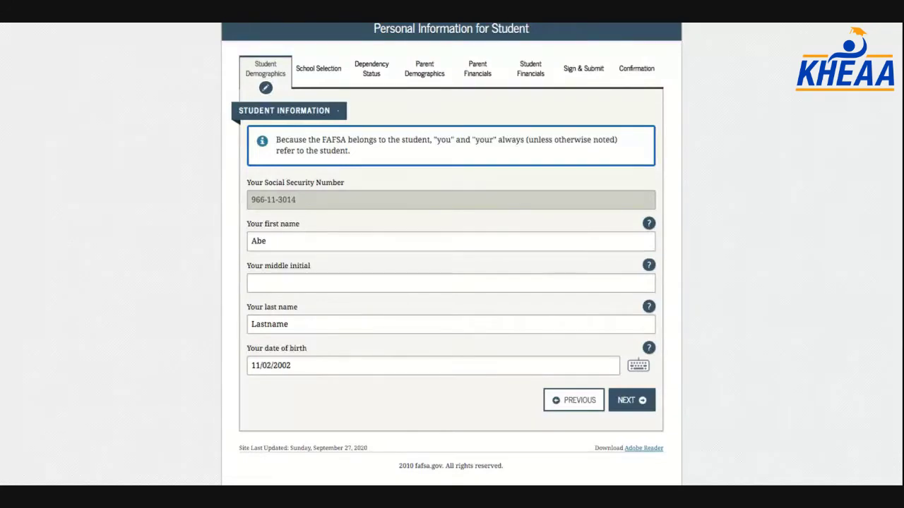
scroll(452, 255, up, 1)
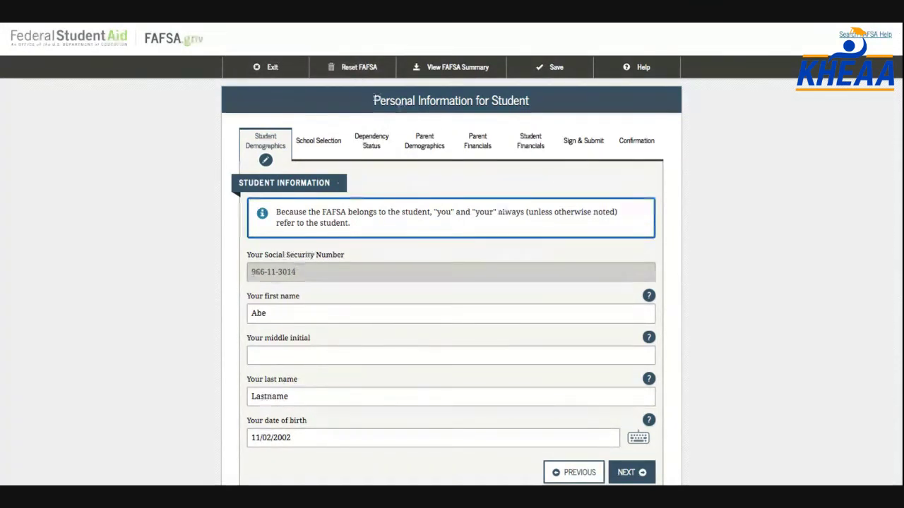
click(554, 76)
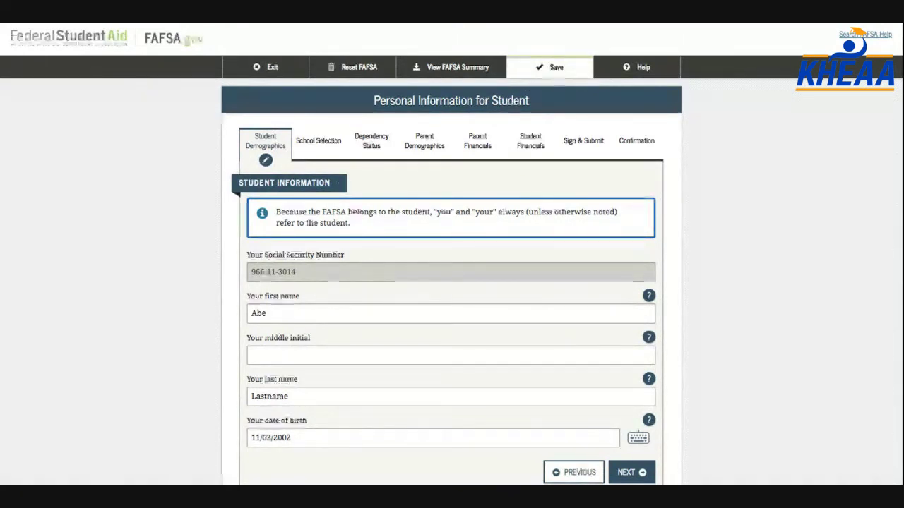
click(561, 75)
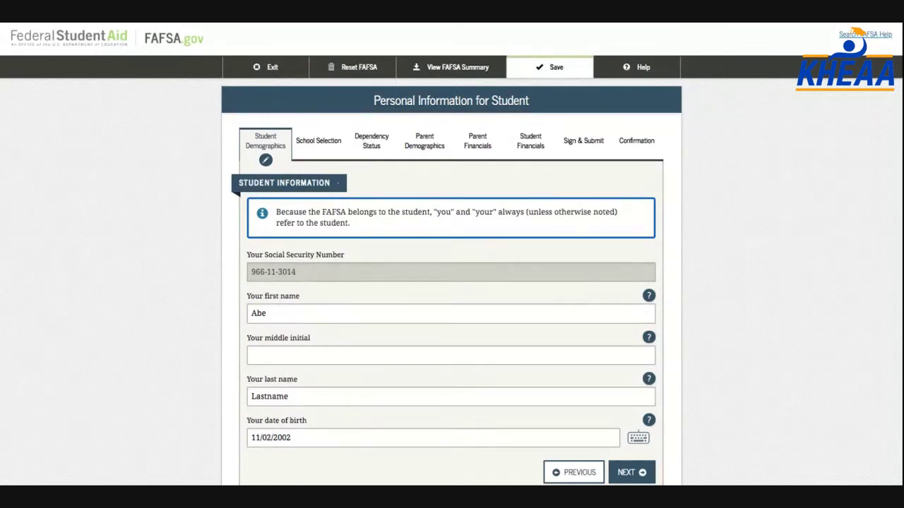
Enter the student's middle initial and continue to the student e-mail and phone details
scroll(444, 76, down, 1)
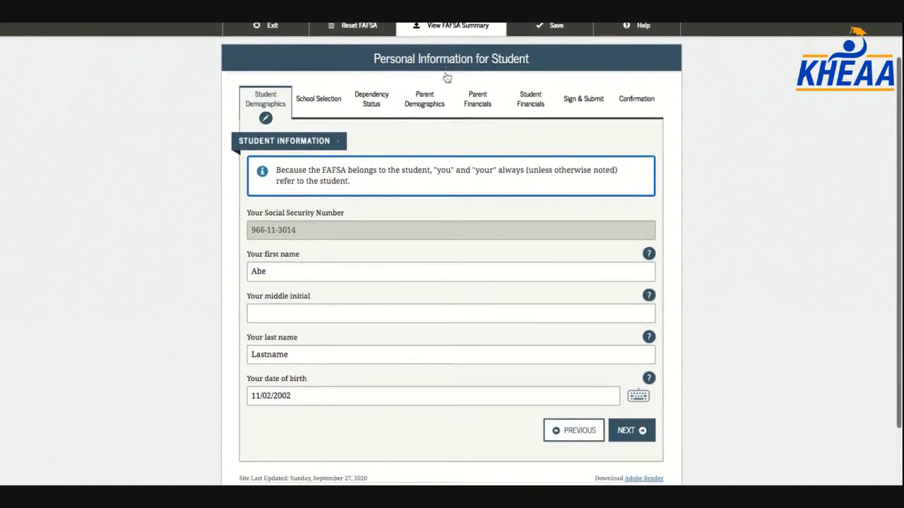
scroll(447, 77, down, 1)
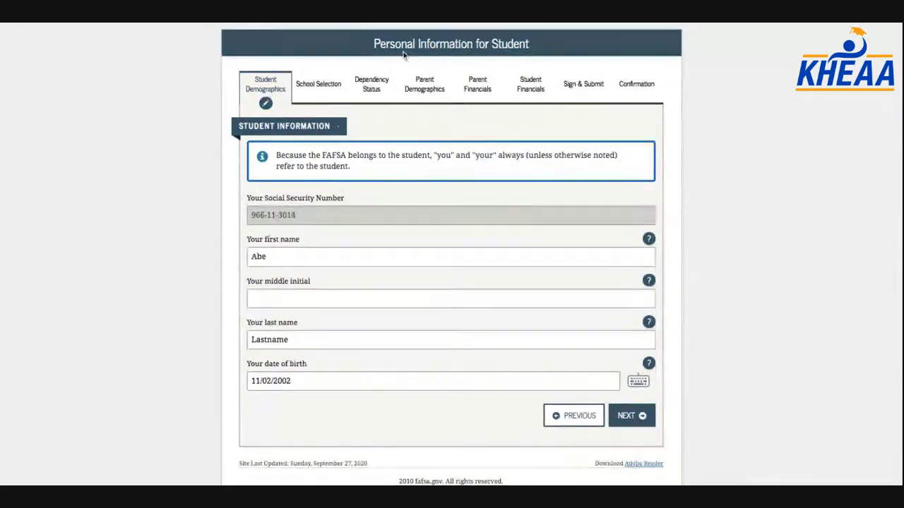
click(281, 298)
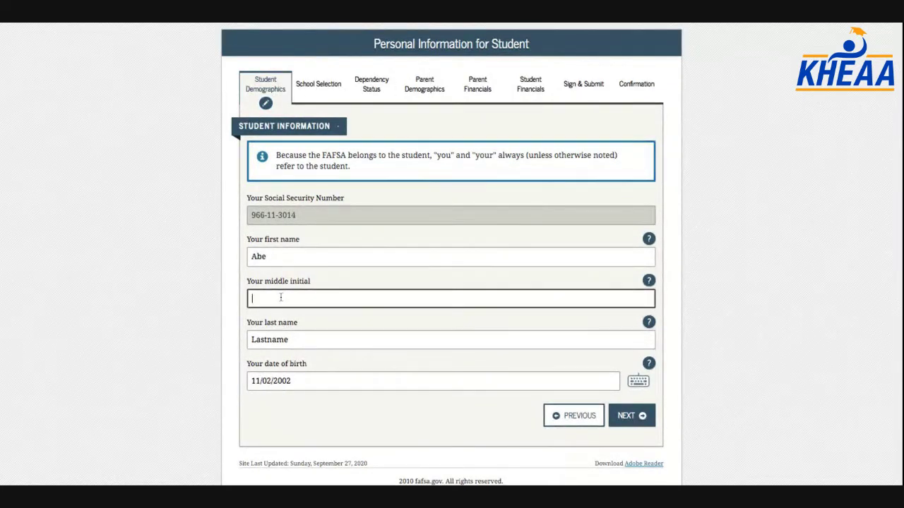
text(c)
click(634, 416)
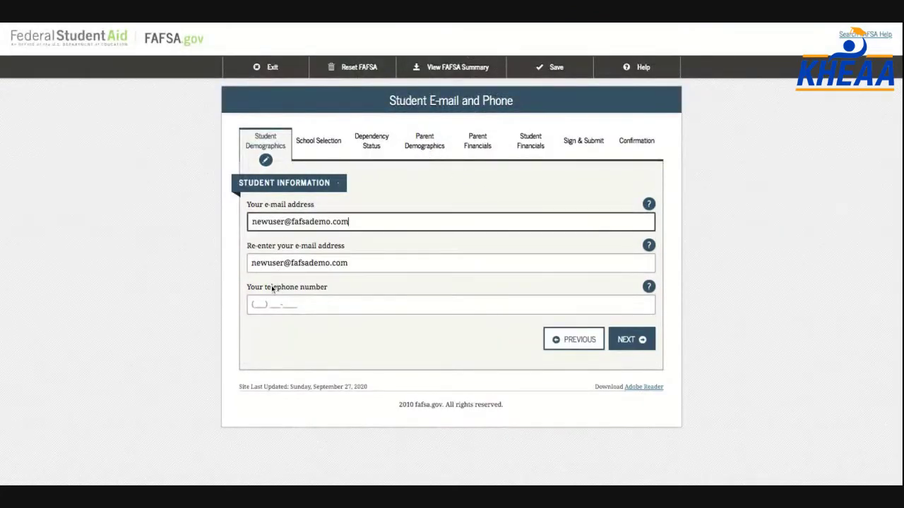
Enter the student's telephone number and continue through the prefilled mailing address to the residency questions
click(256, 305)
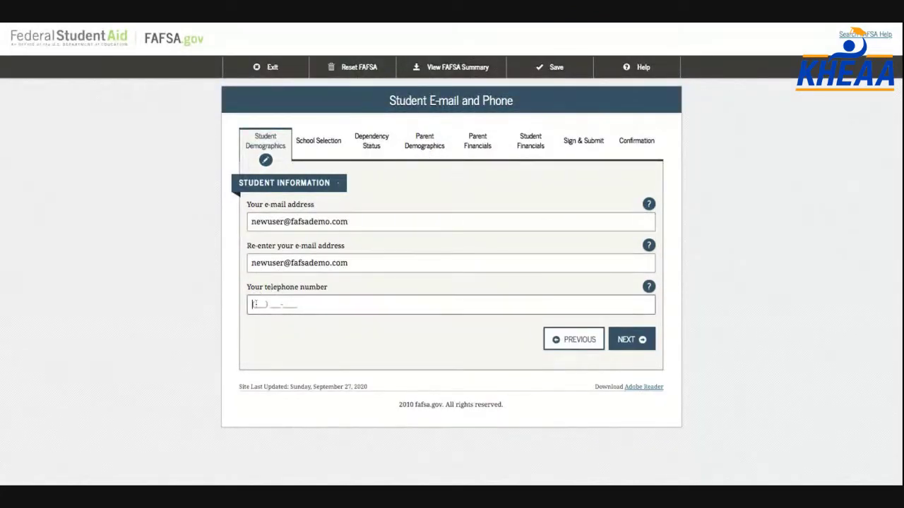
text(270) )
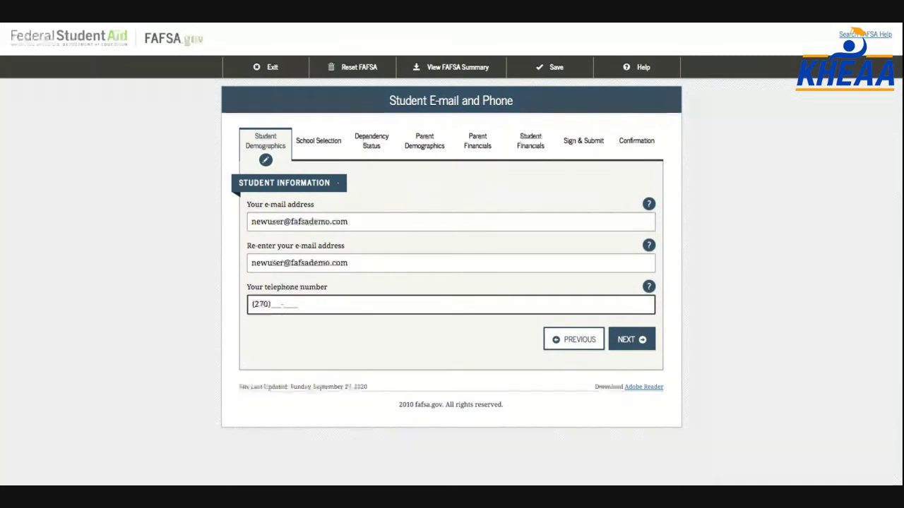
text(555-5555)
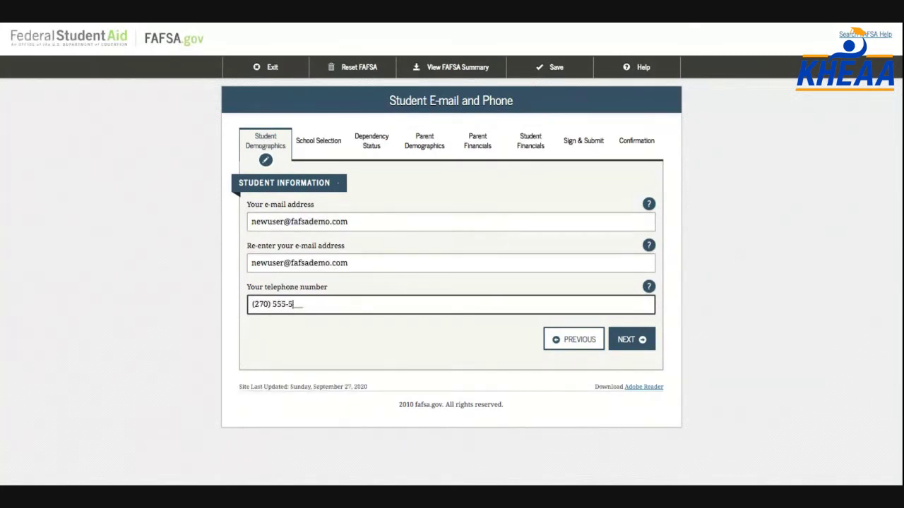
click(641, 344)
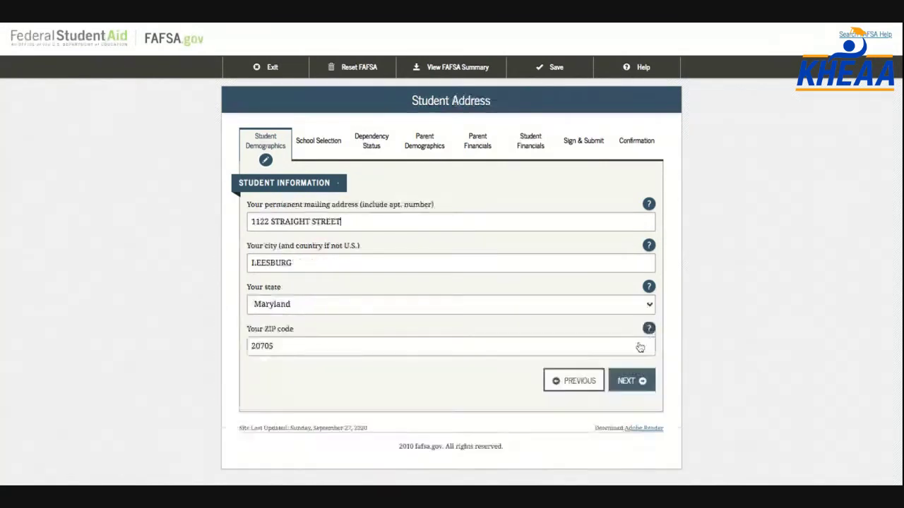
scroll(449, 301, down, 1)
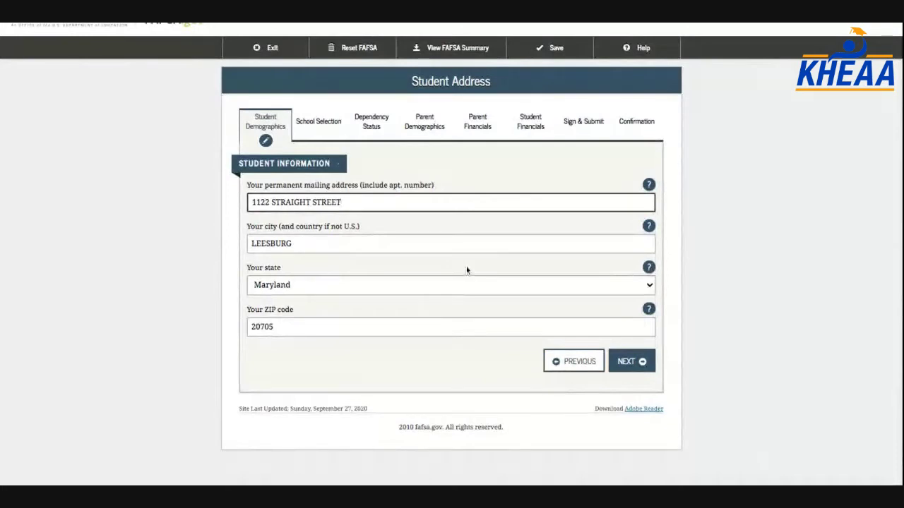
click(635, 363)
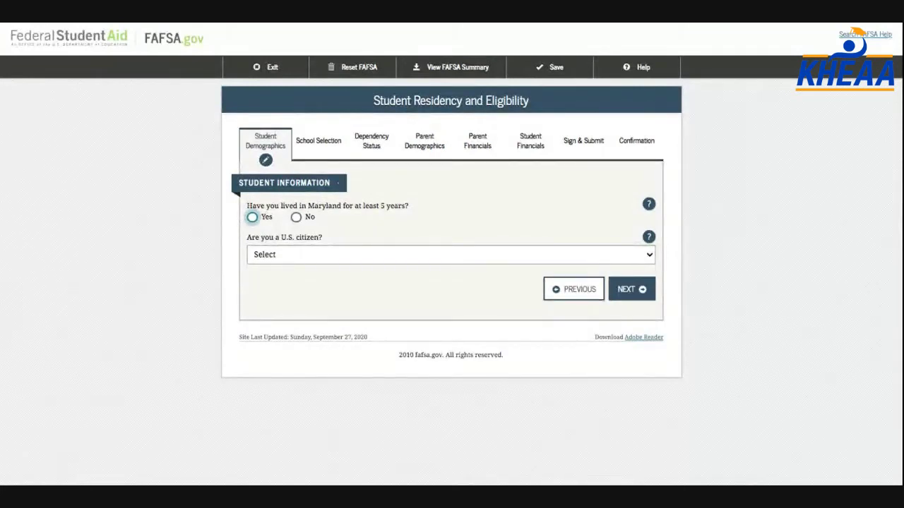
Answer Yes to living in Maryland for at least 5 years, choose "Yes, I am a U.S. citizen (or U.S. national)", and continue
click(252, 217)
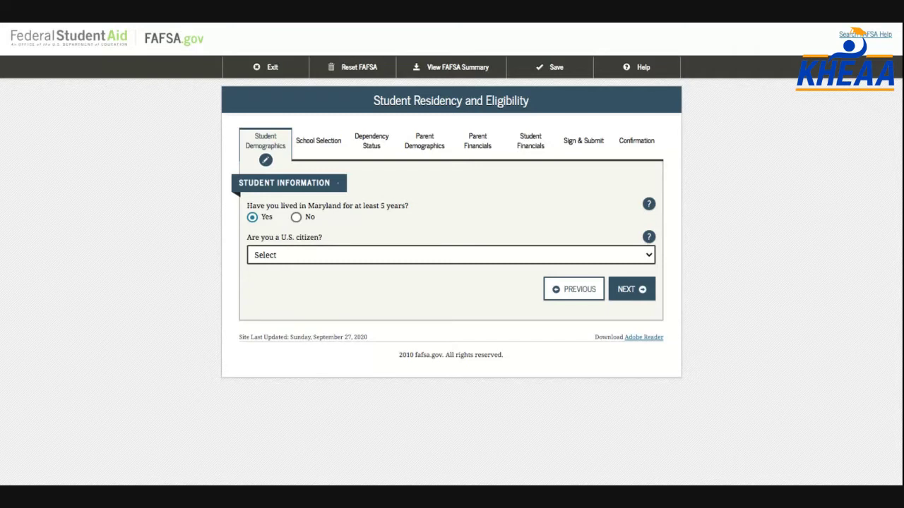
click(412, 266)
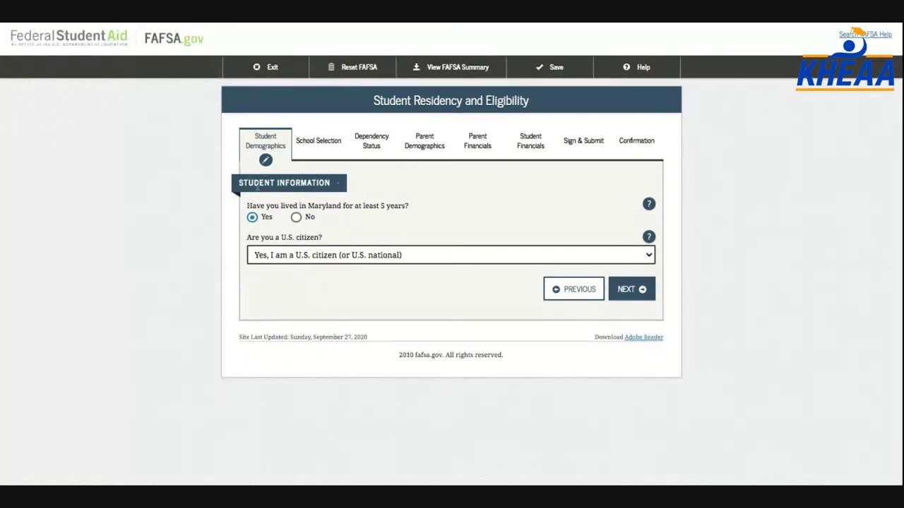
click(620, 291)
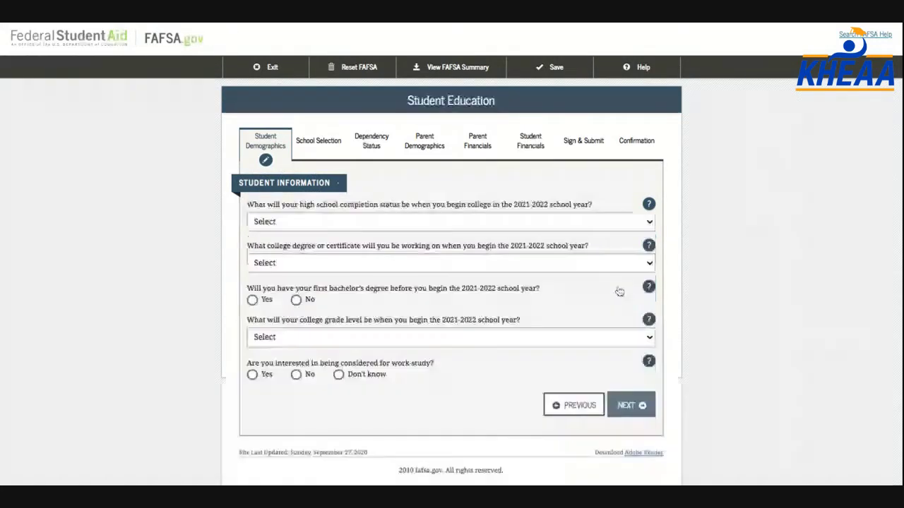
Answer the education questions with High school diploma, 1st bachelor's degree, No for an earlier bachelor's degree, and Never attended college/1st yr. as grade level
scroll(490, 247, down, 1)
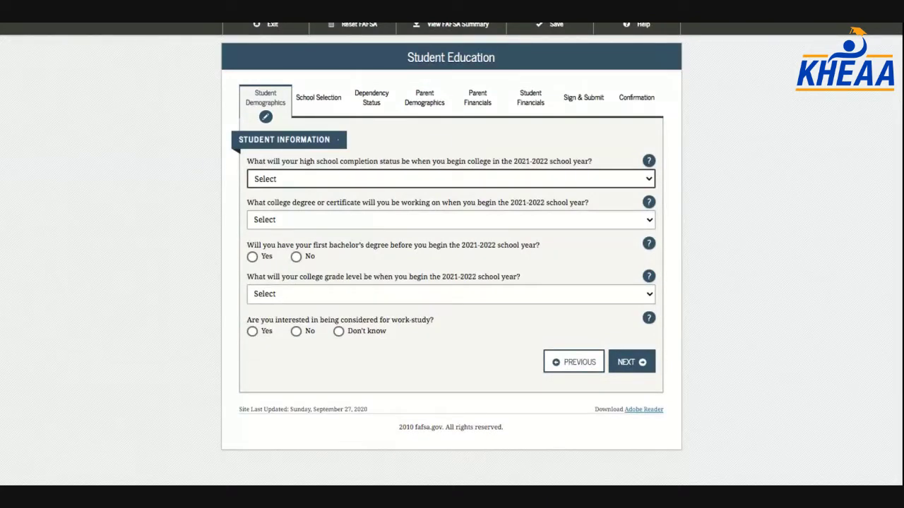
click(349, 193)
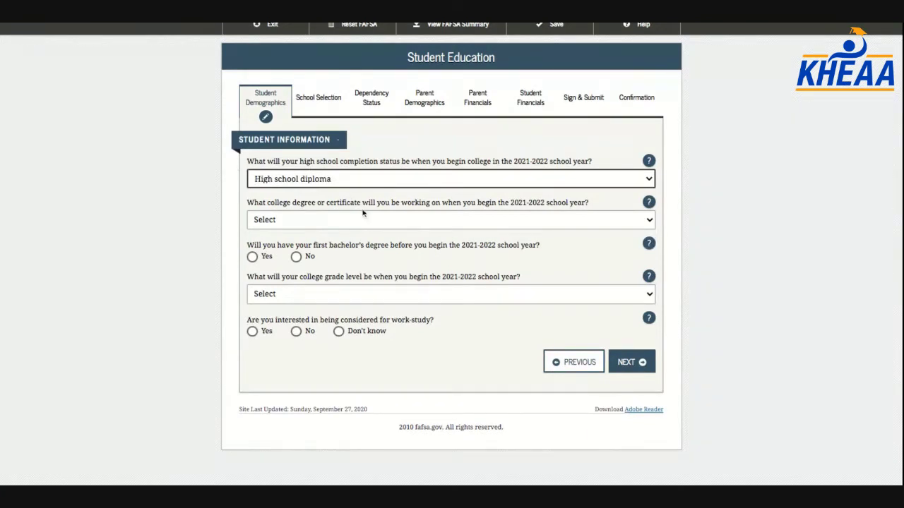
click(618, 225)
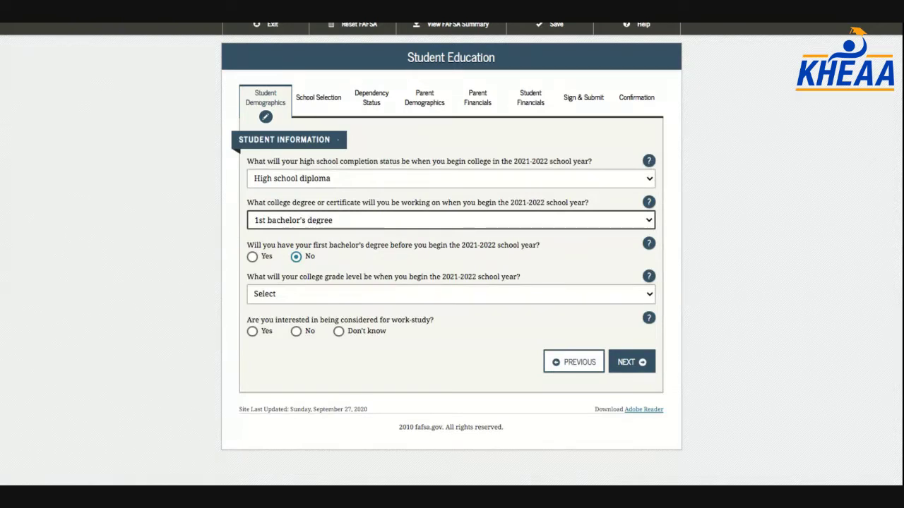
scroll(452, 254, up, 1)
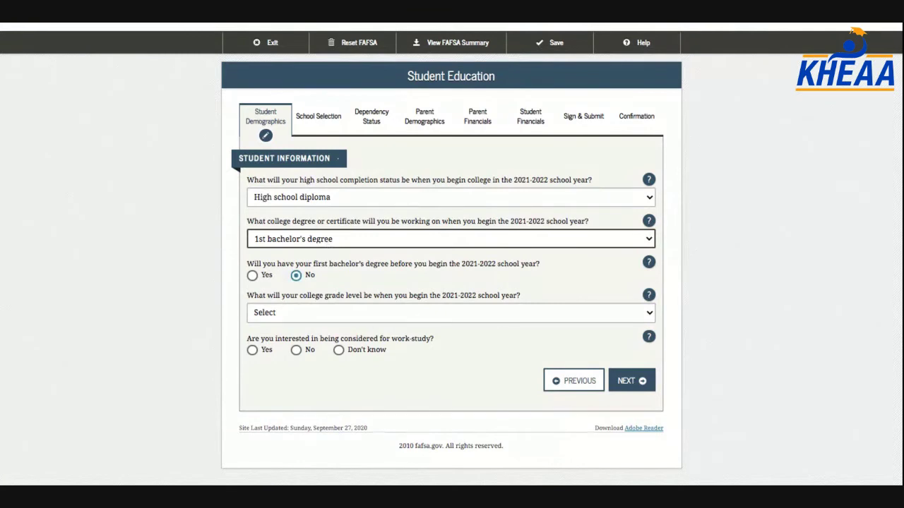
click(392, 320)
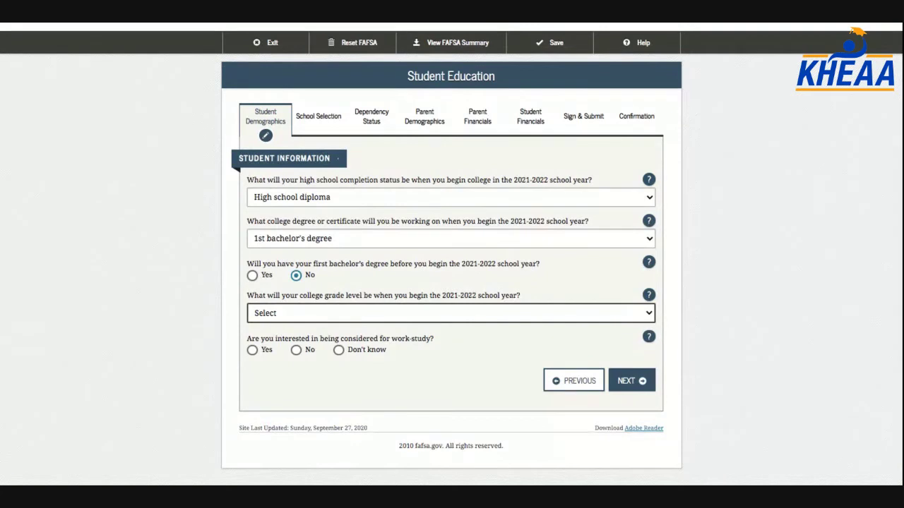
click(374, 328)
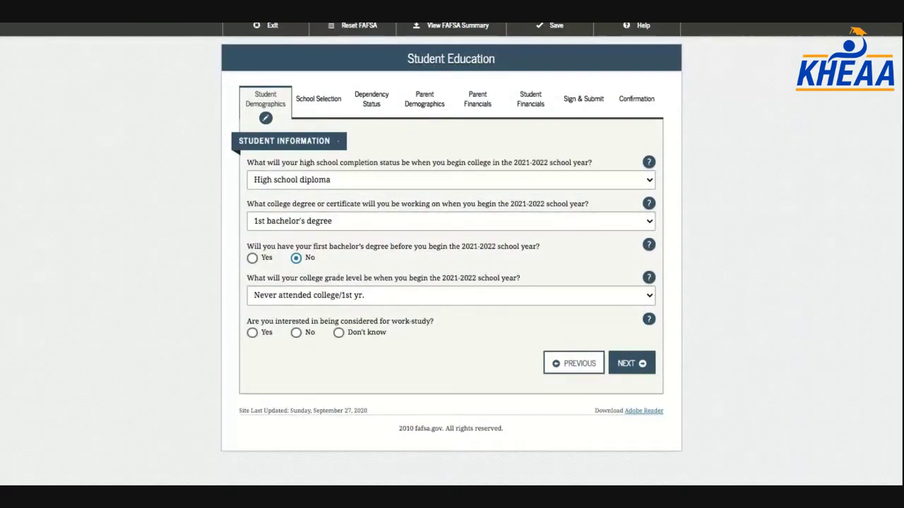
Answer Yes to being considered for work-study and continue to the Selective Service questions
click(252, 333)
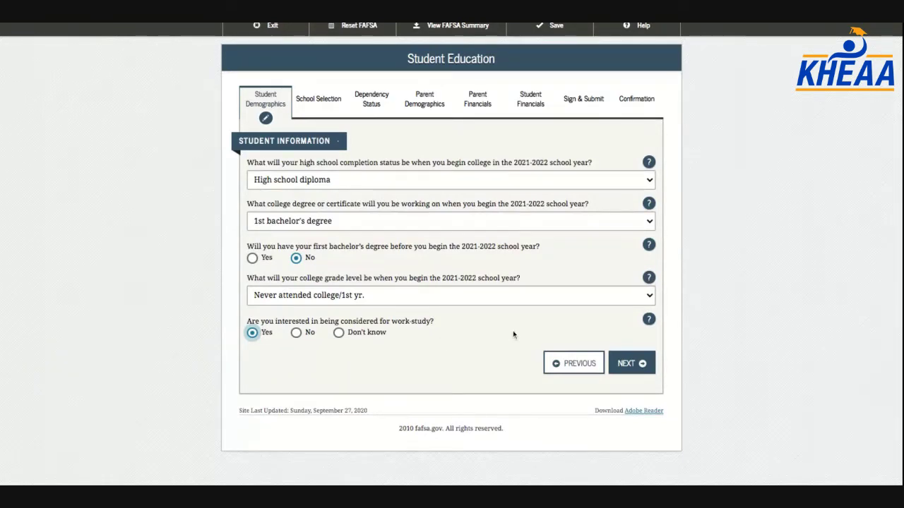
click(629, 363)
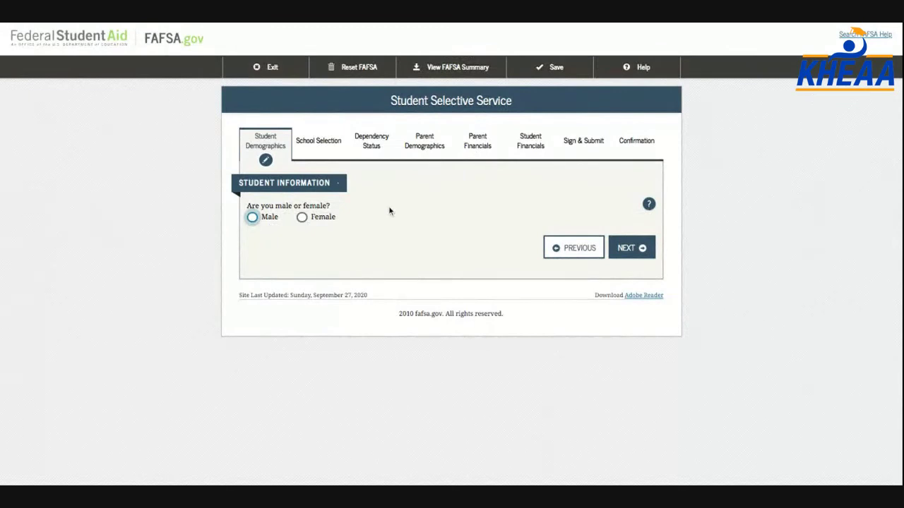
Choose Male, answer No to being registered with Selective Service and Yes to getting registered, and continue past the blank driver's license details
click(255, 219)
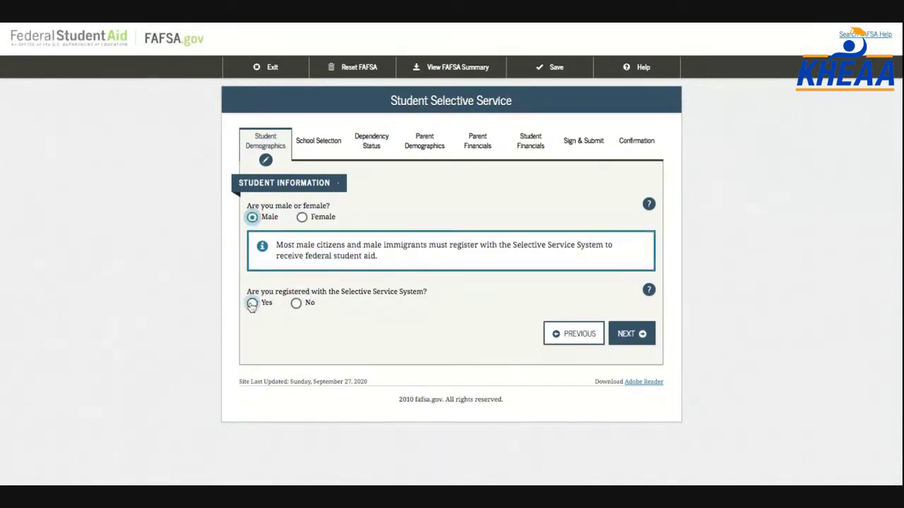
click(295, 304)
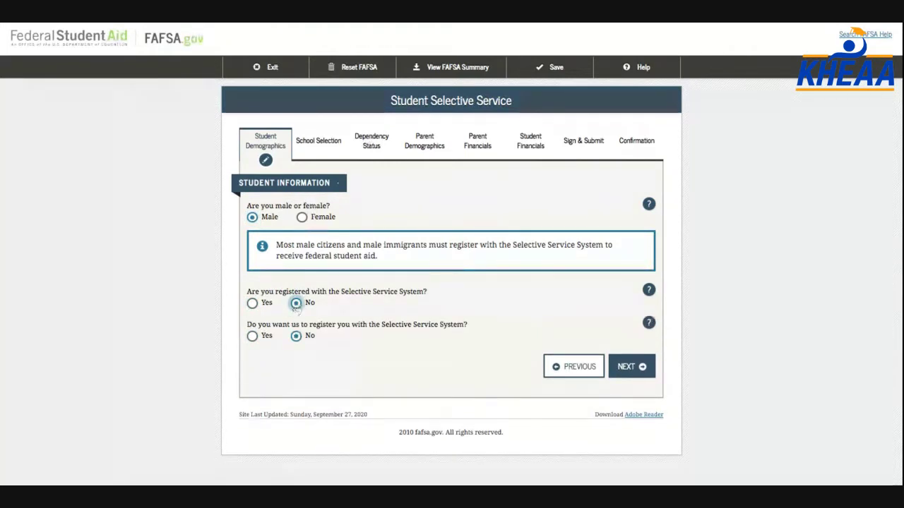
click(252, 338)
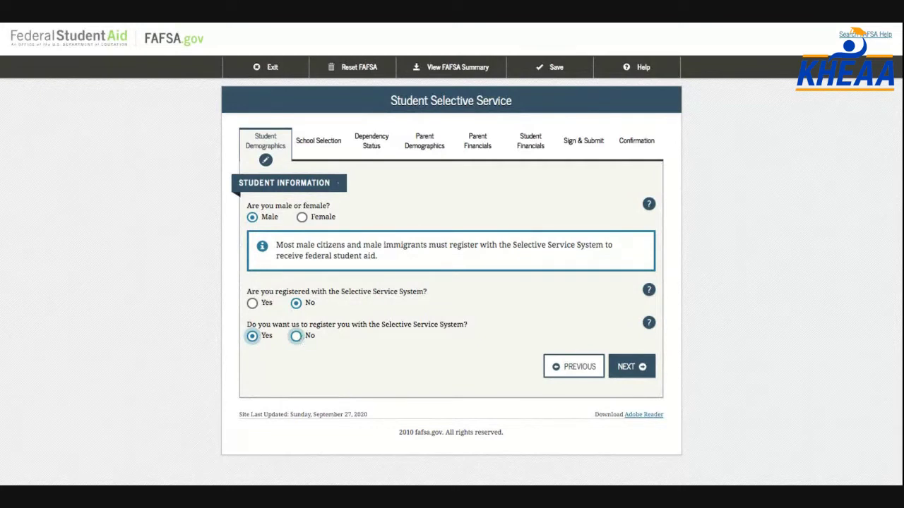
click(252, 336)
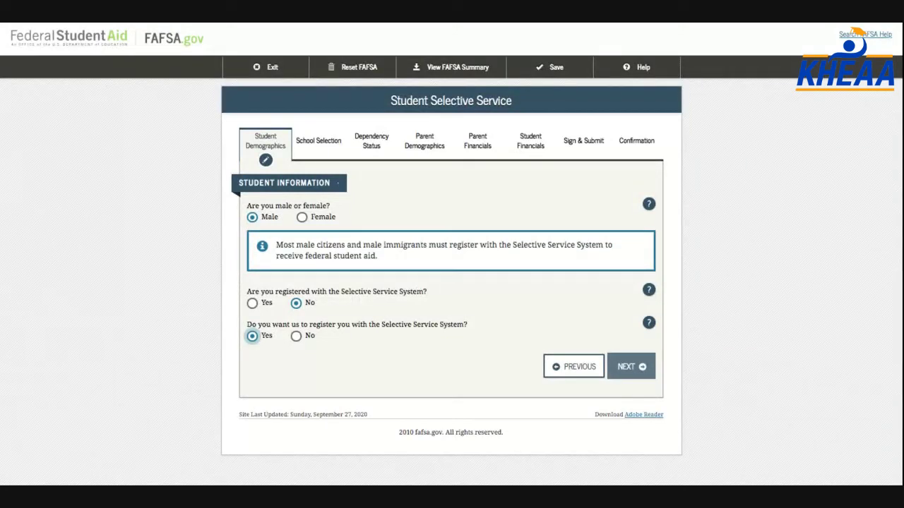
click(631, 367)
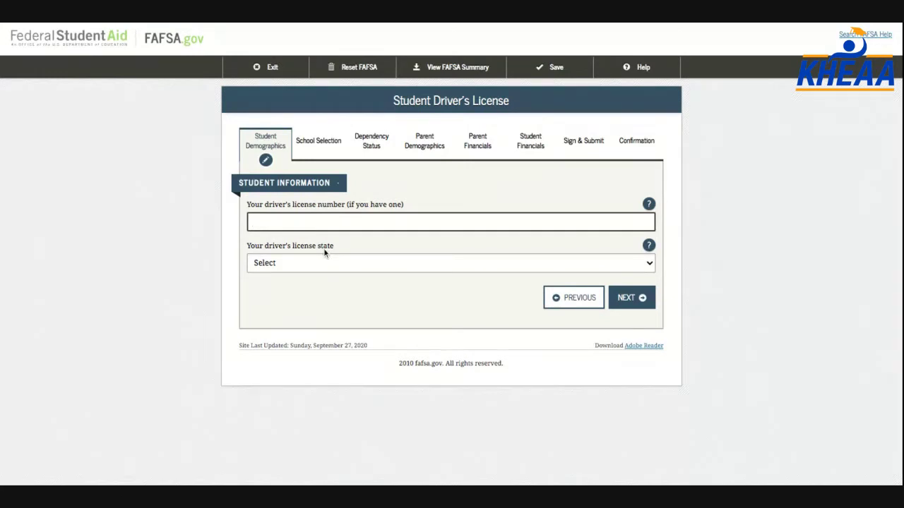
click(625, 298)
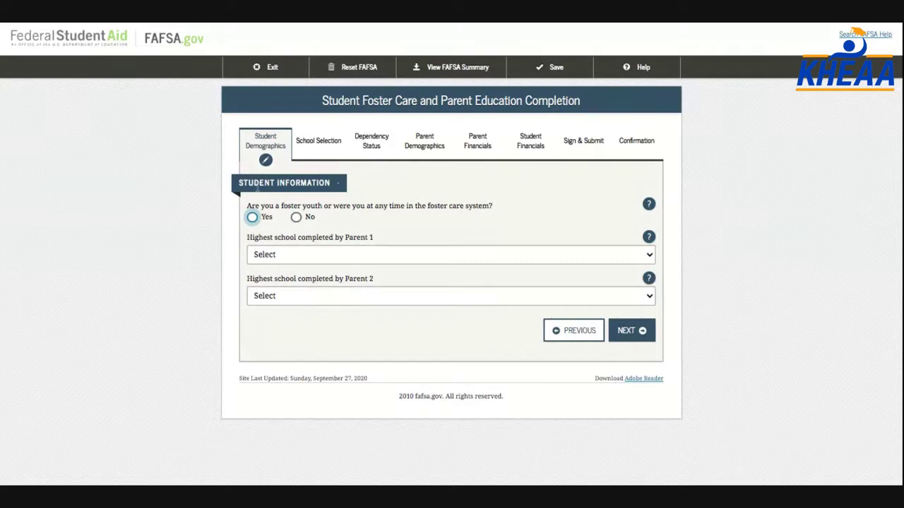
Answer No to foster care, set Parent 1's highest school to College or beyond, choose Parent 2's highest school, and continue
click(295, 219)
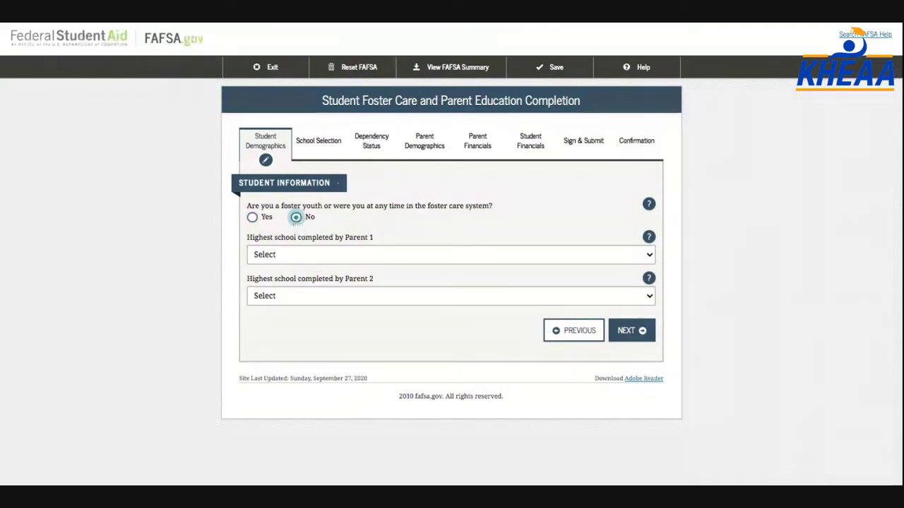
click(318, 260)
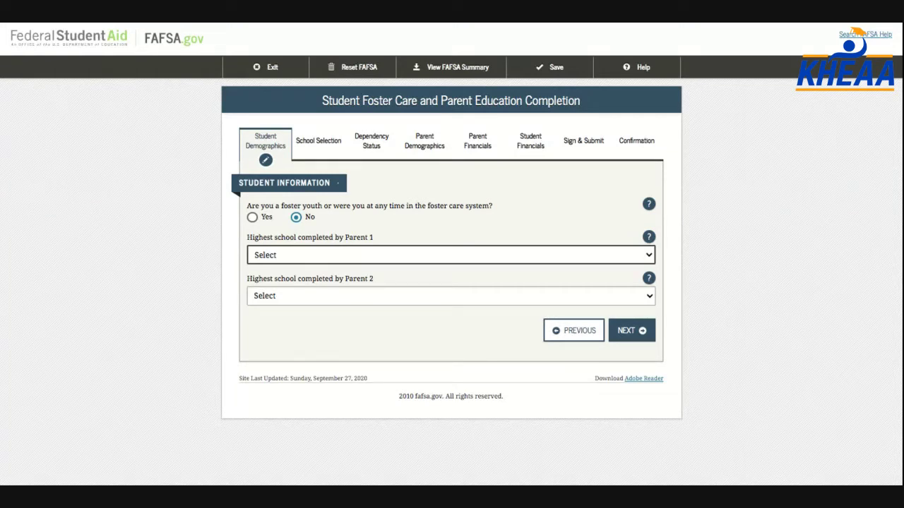
click(315, 292)
click(297, 297)
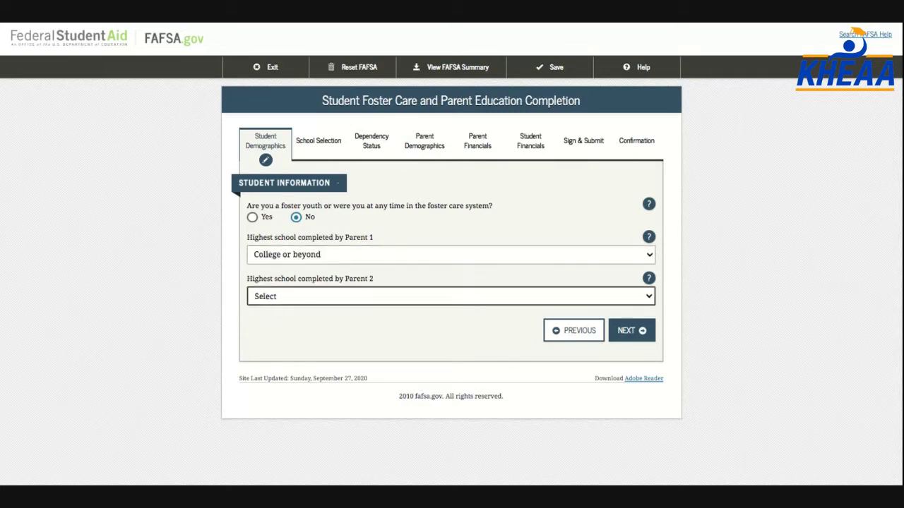
click(298, 320)
click(635, 331)
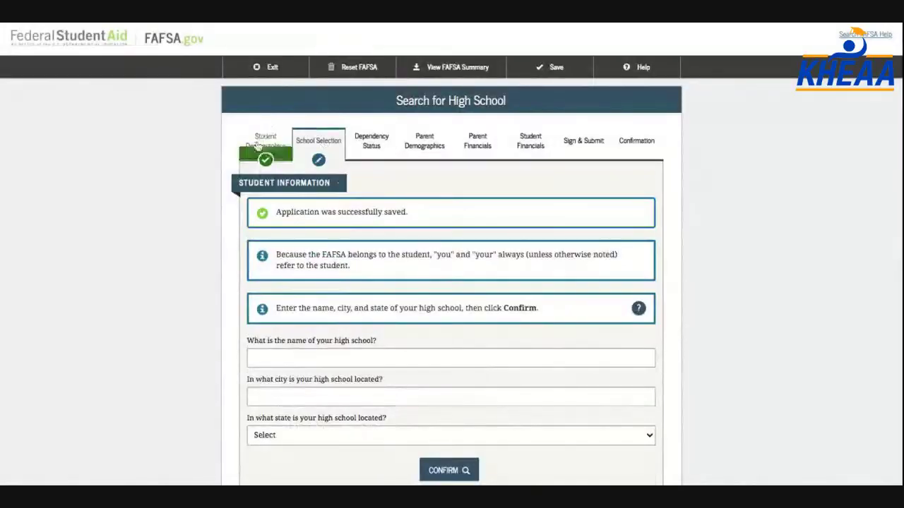
Search for the student's high school with the name Paducah Tilghman and the state Kentucky
scroll(322, 157, down, 1)
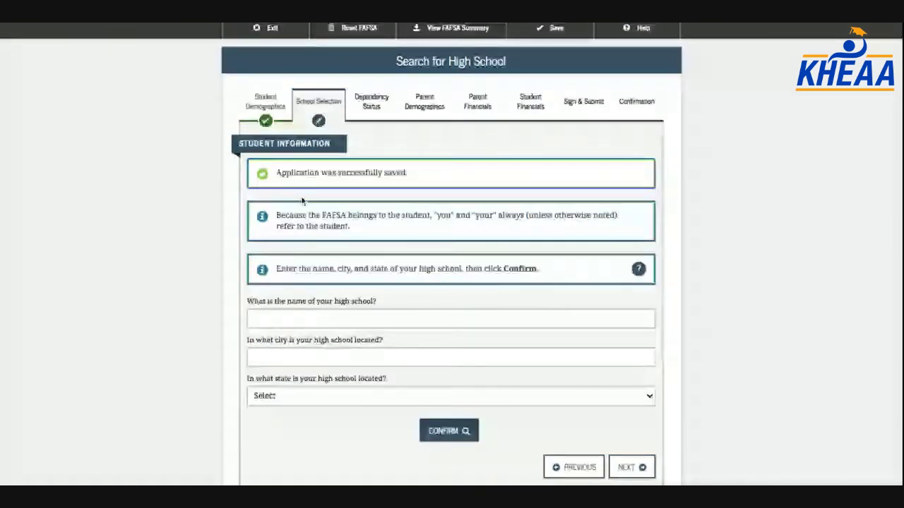
click(353, 319)
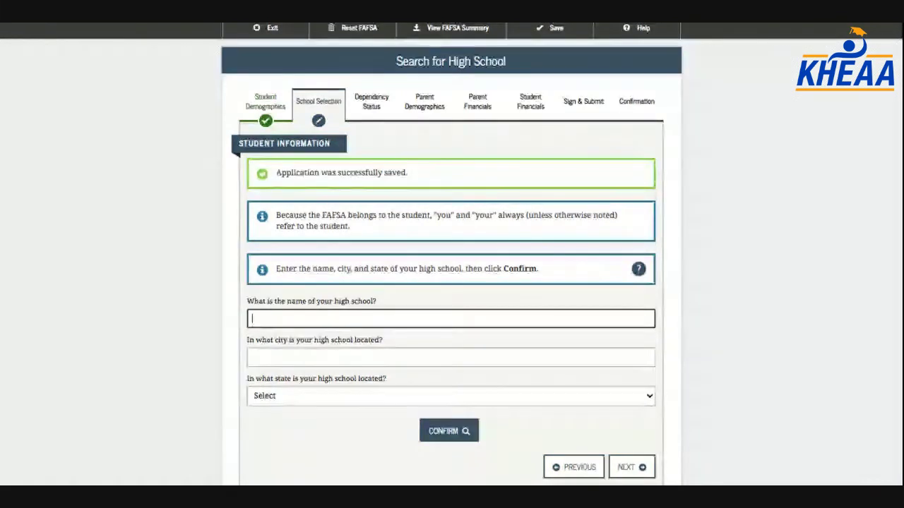
text(Paducah Tilghman)
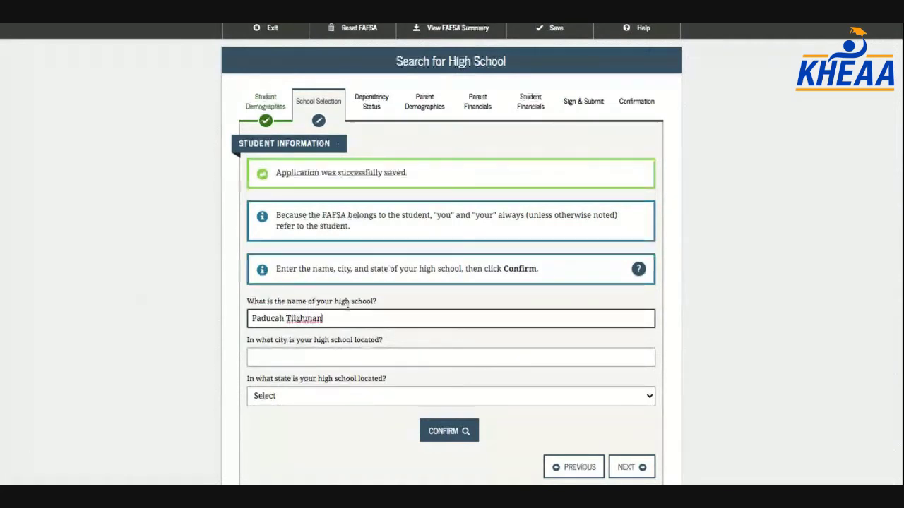
click(321, 396)
text(ke)
key(Return)
click(452, 435)
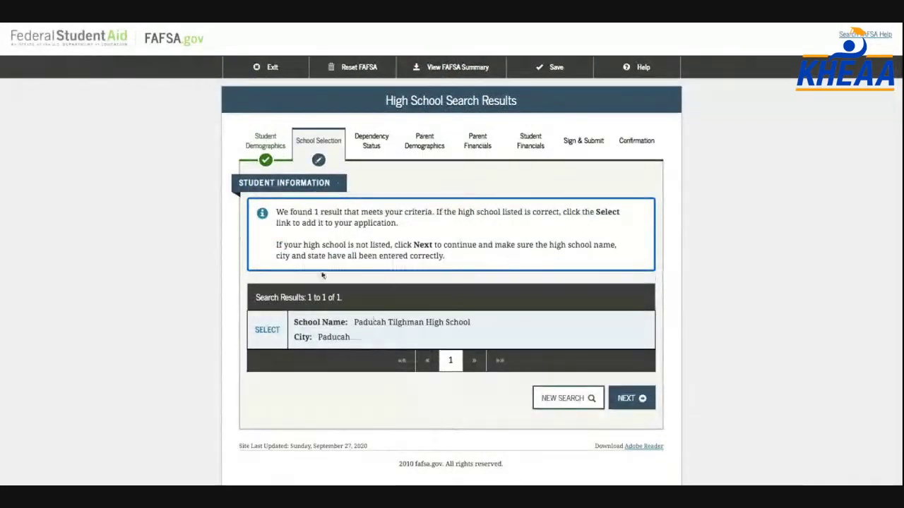
Add Paducah Tilghman High School to the application and continue to the college search
click(270, 330)
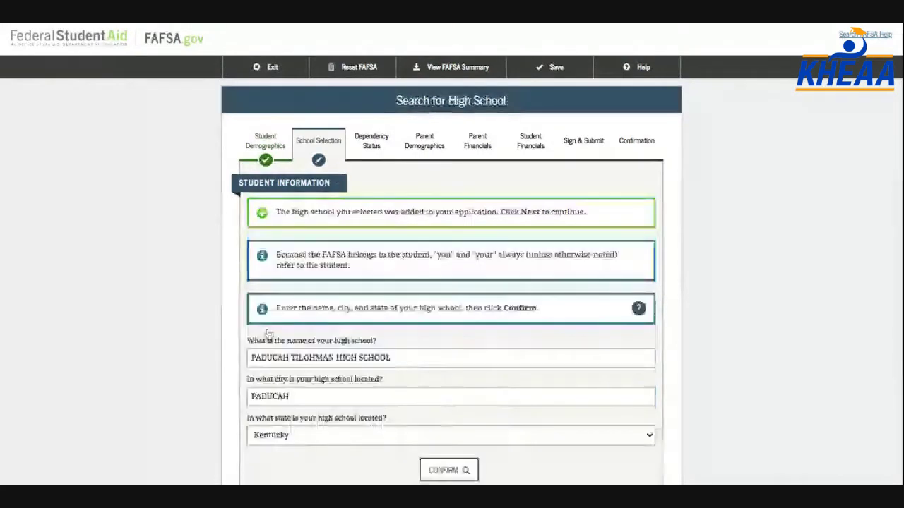
scroll(268, 333, down, 2)
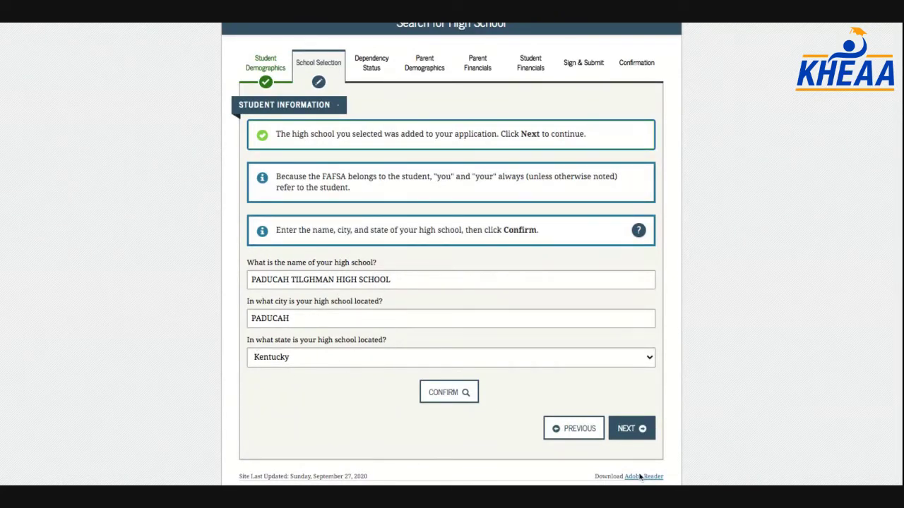
click(625, 426)
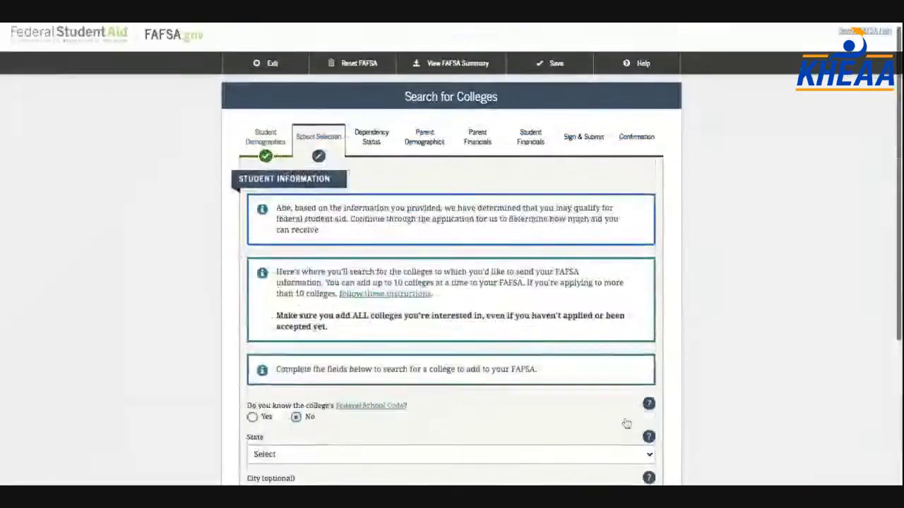
Search for colleges in Kentucky with the school name Murray, leaving the city blank
scroll(625, 425, down, 2)
scroll(626, 425, down, 1)
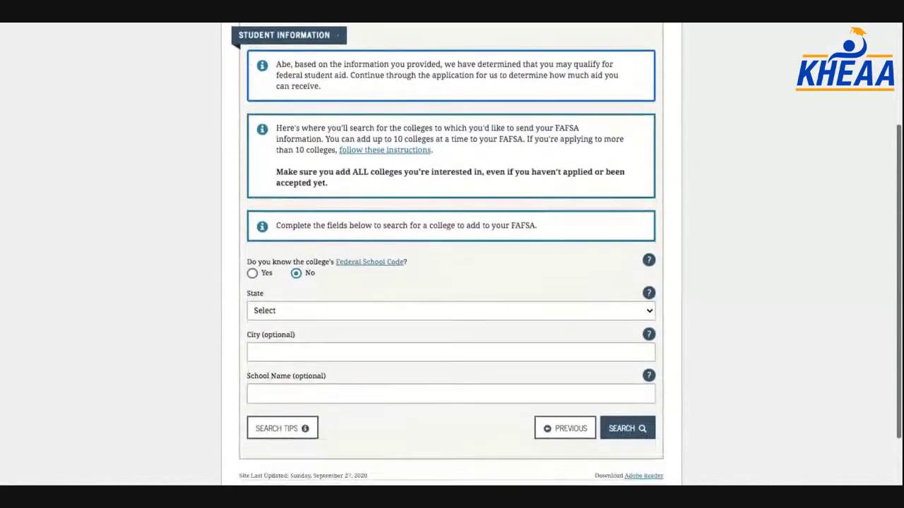
scroll(626, 426, up, 1)
scroll(626, 446, up, 1)
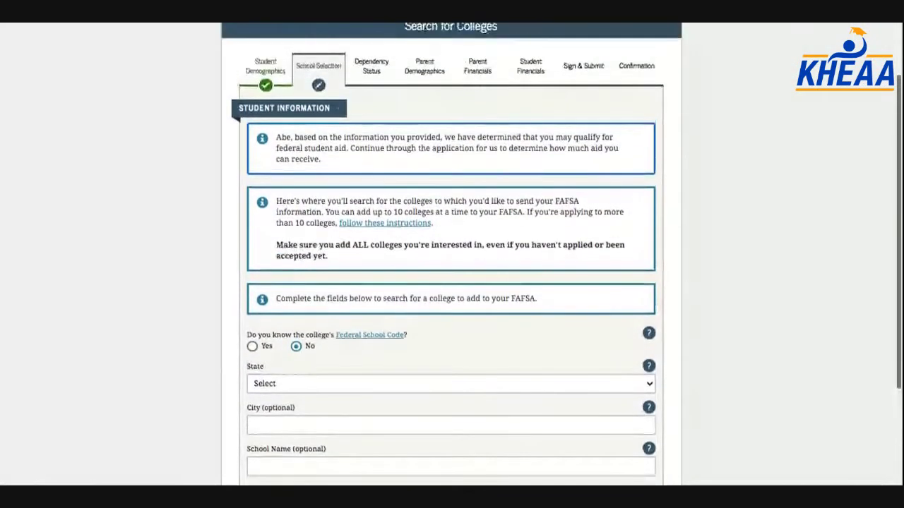
scroll(626, 446, down, 1)
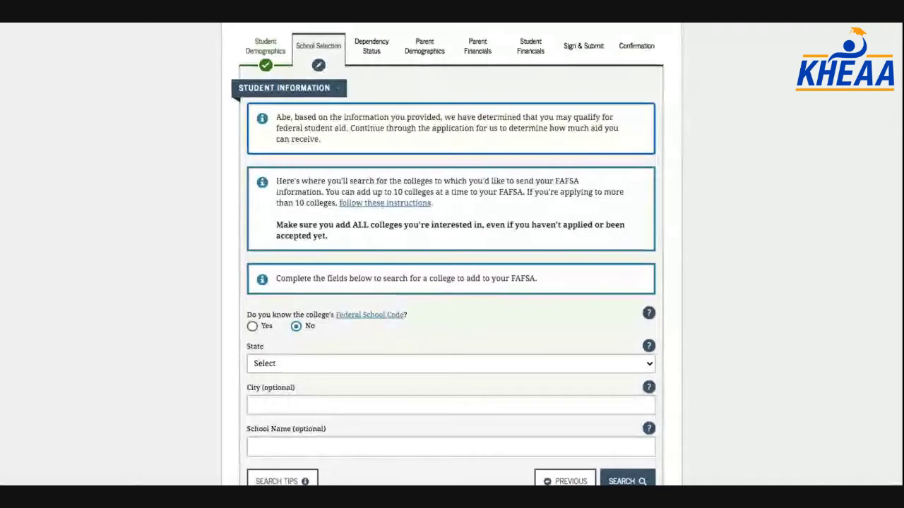
click(405, 364)
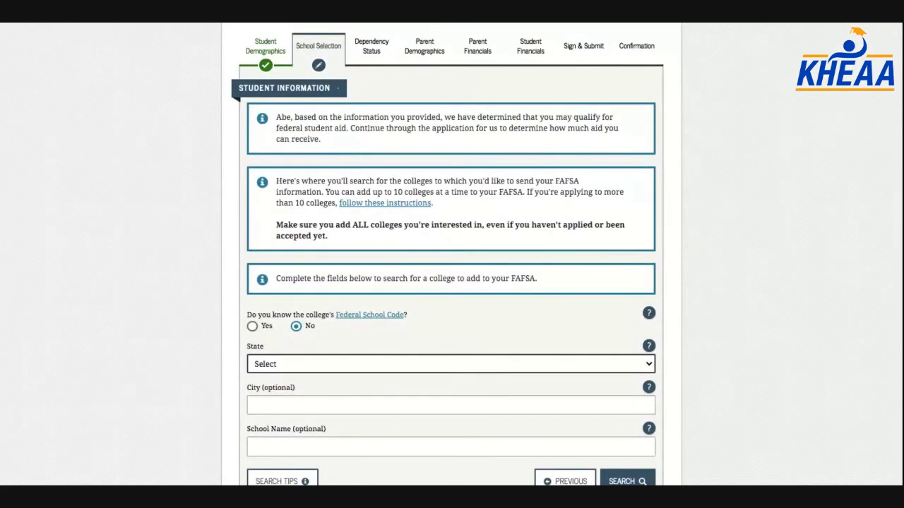
click(299, 433)
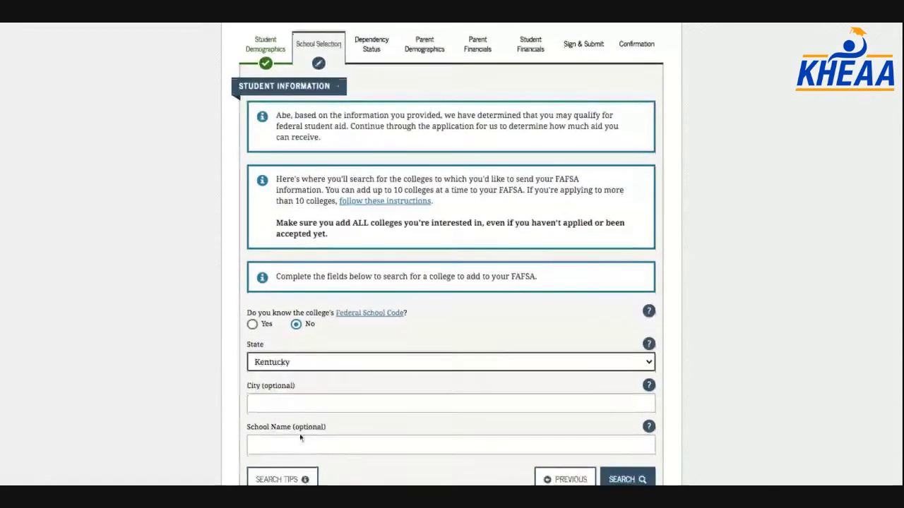
scroll(300, 434, down, 1)
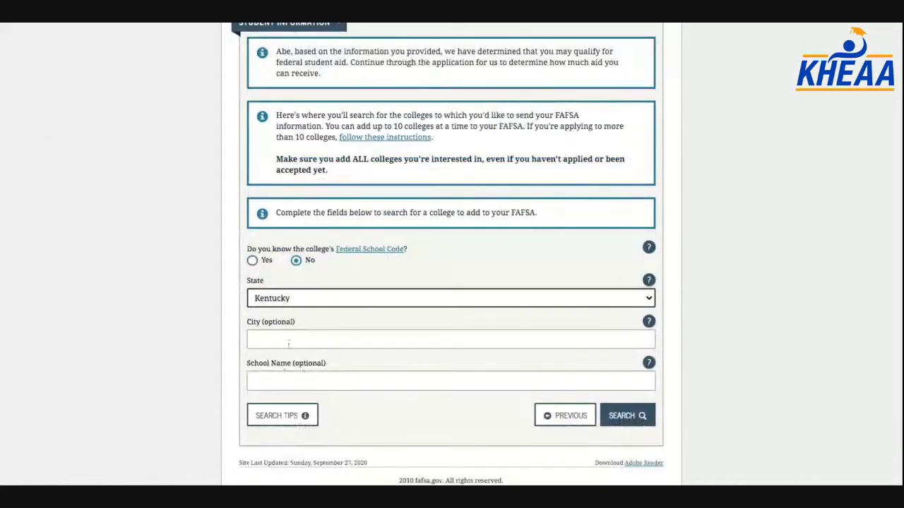
click(306, 380)
text(Murray)
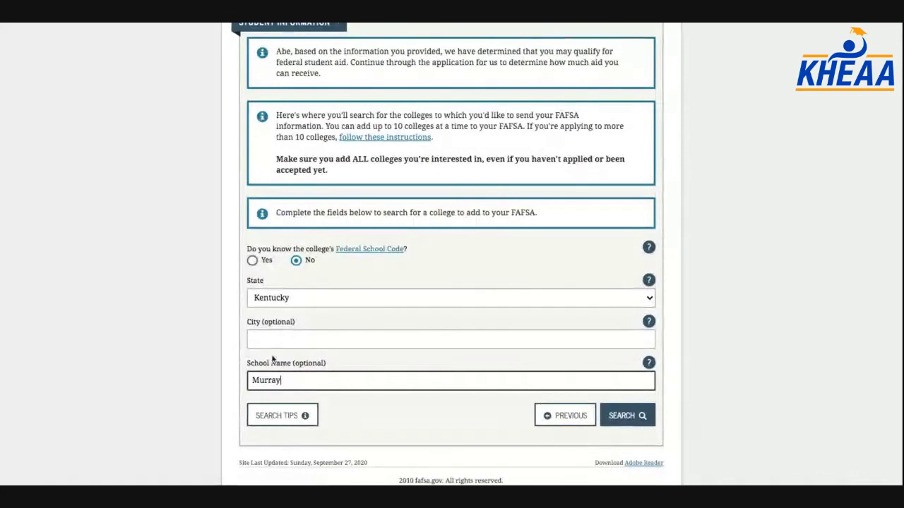
click(631, 421)
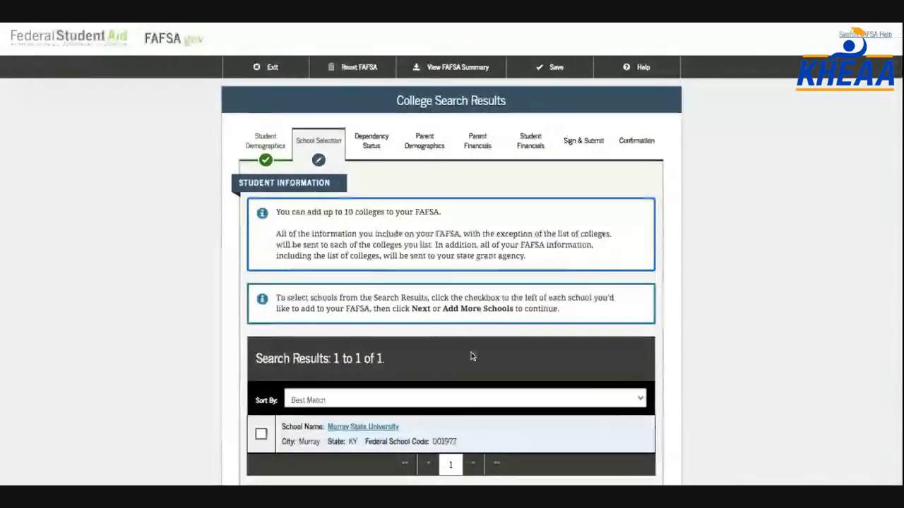
Select Murray State University, set its housing plan to On Campus, and continue to the dependency status section
scroll(471, 357, down, 2)
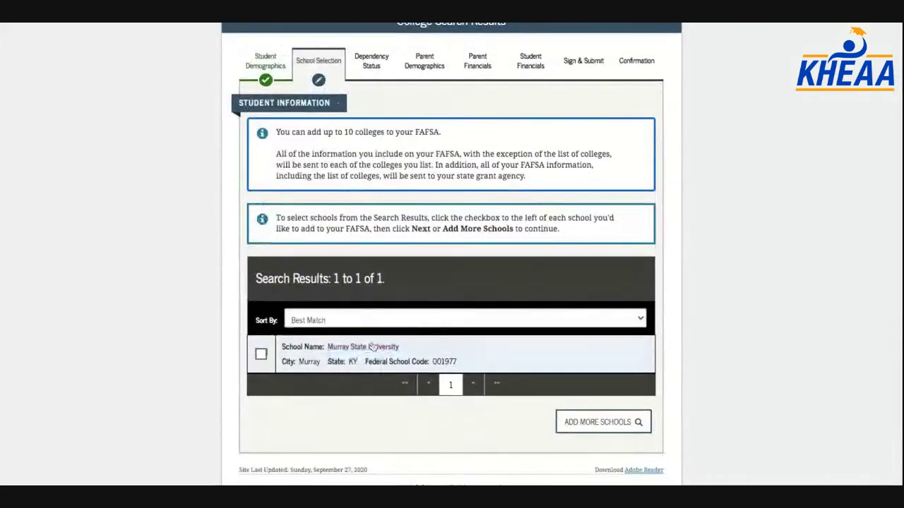
click(260, 355)
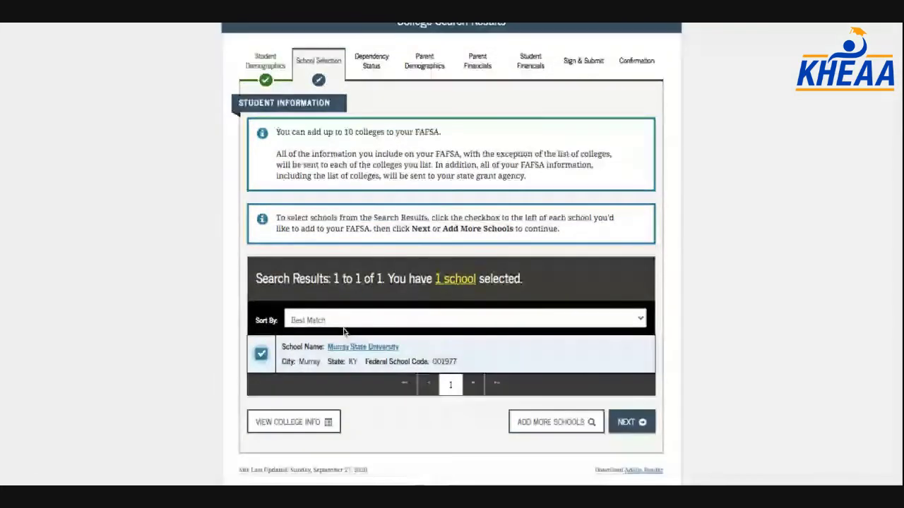
click(631, 423)
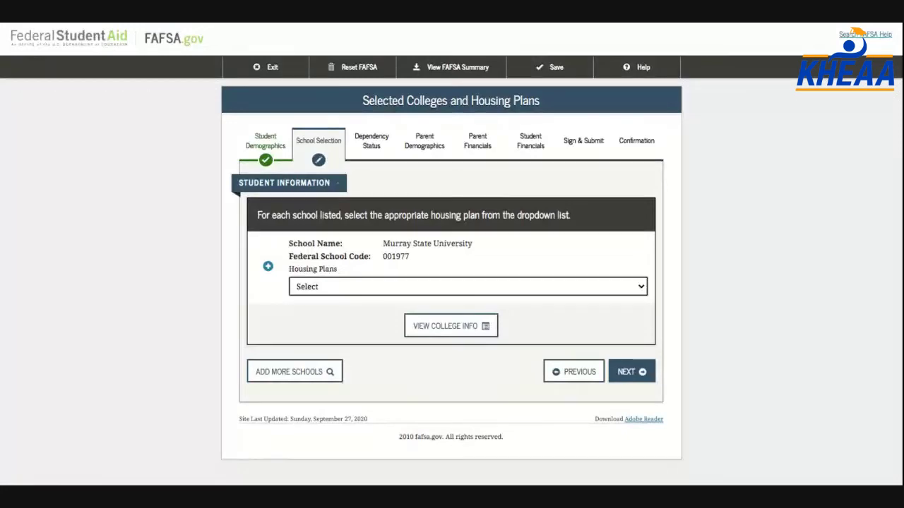
click(571, 302)
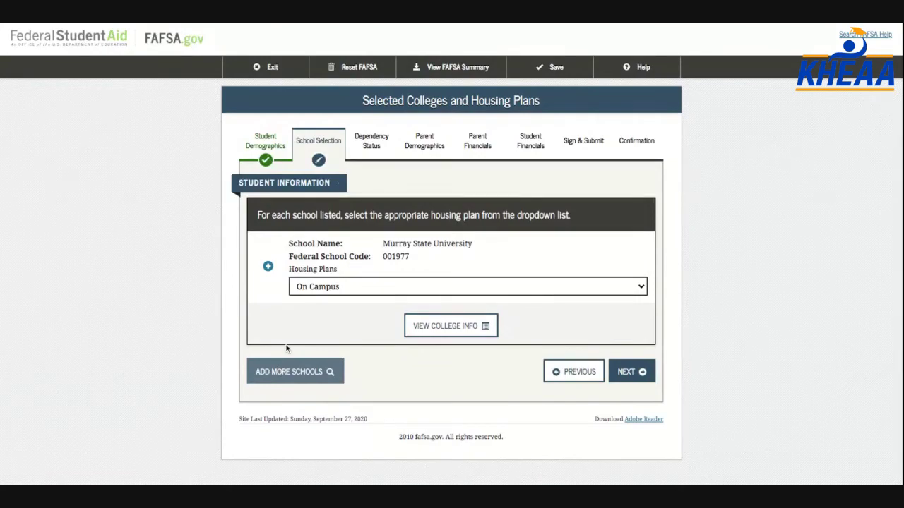
click(627, 374)
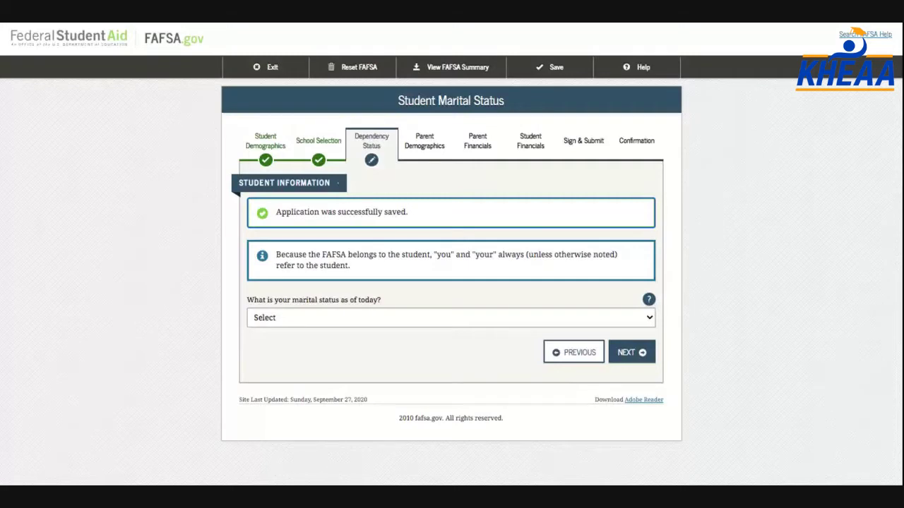
Set the student's marital status to "I am single" and continue to the dependents questions
click(379, 325)
click(374, 344)
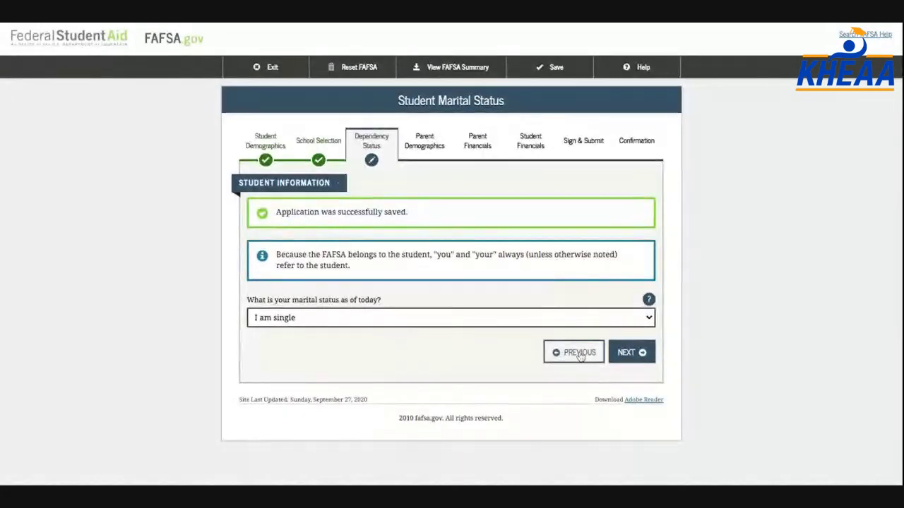
click(631, 353)
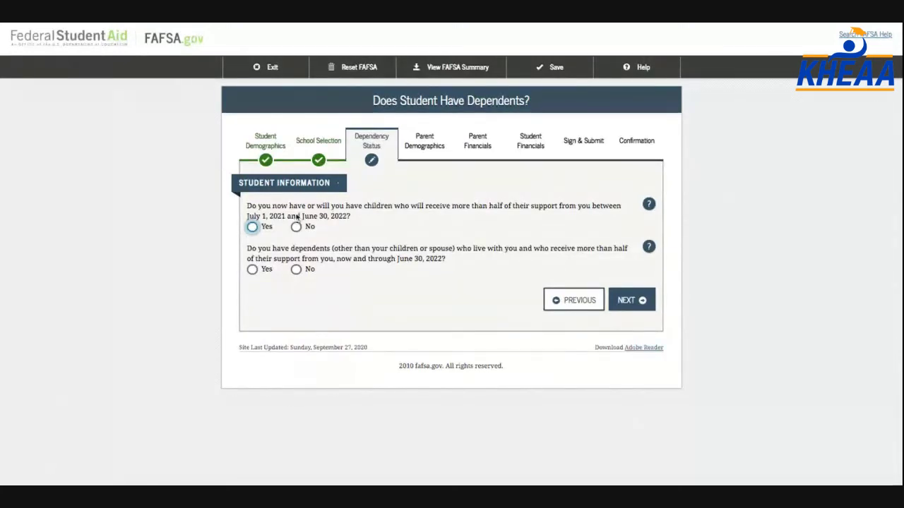
Answer No to both the children and other dependents questions and continue to the additional dependency questions
click(297, 270)
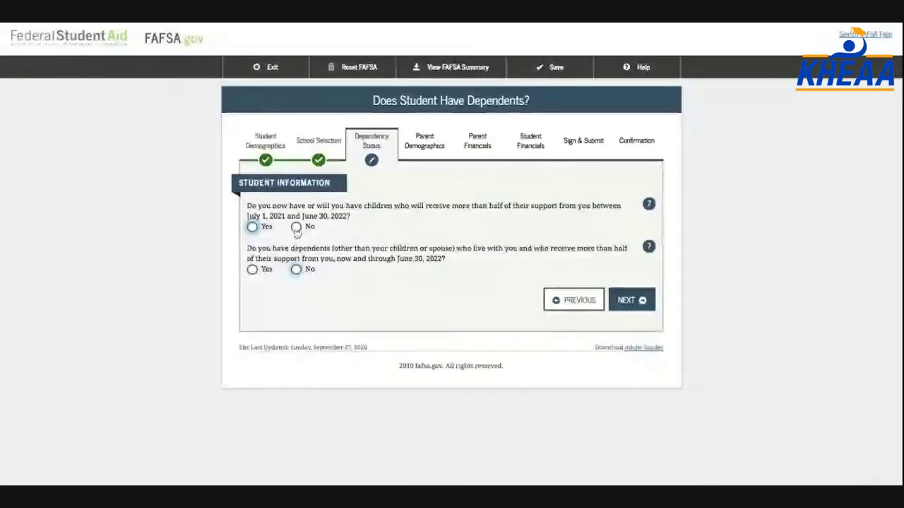
click(296, 227)
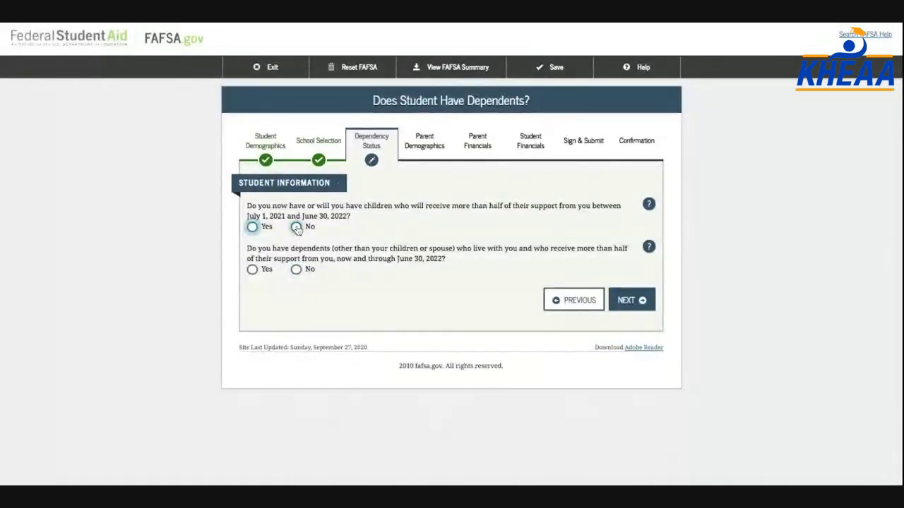
click(296, 271)
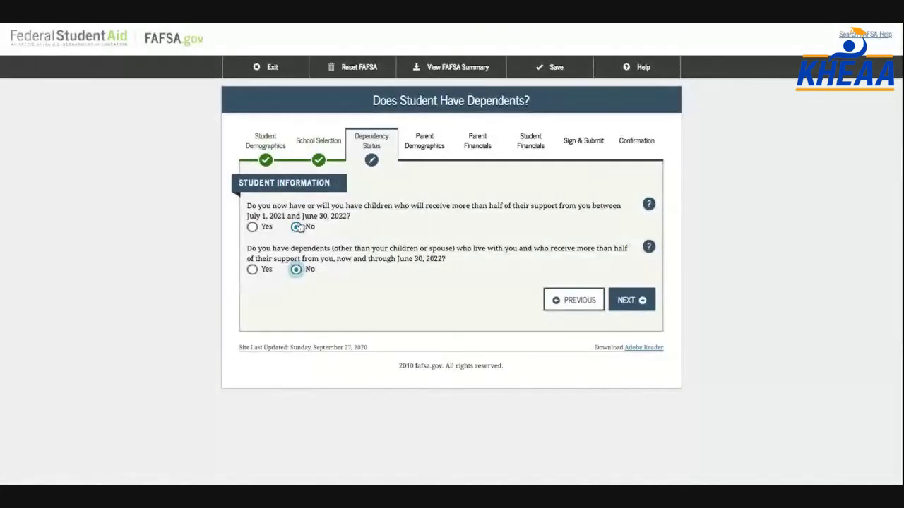
click(640, 301)
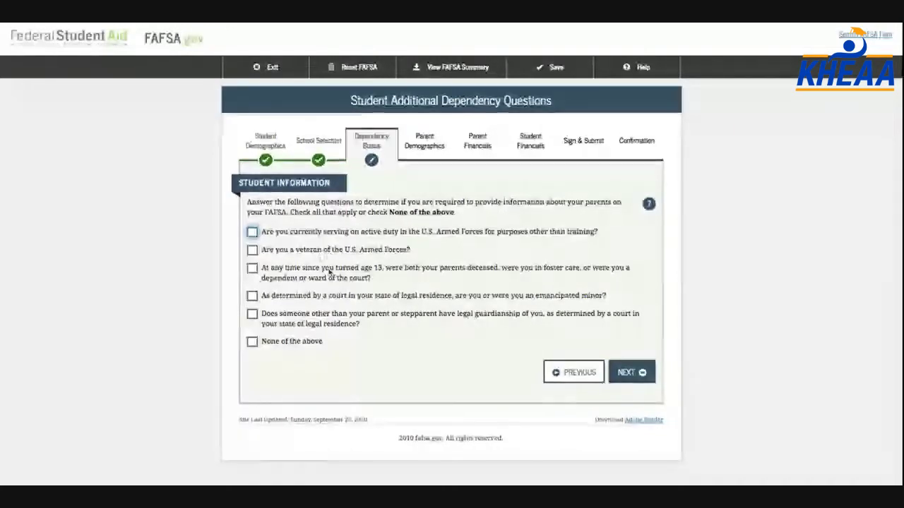
Mark None of the above for the additional dependency questions and continue to the homelessness question
click(253, 270)
click(252, 270)
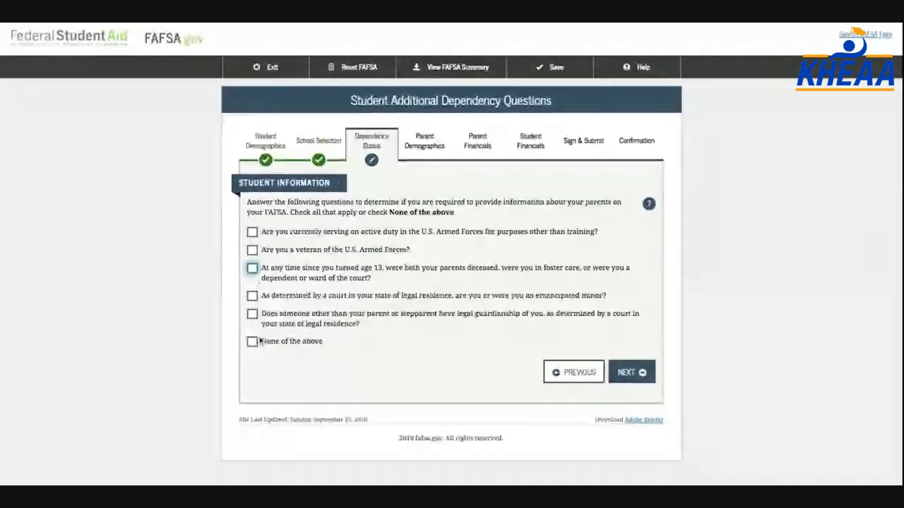
click(252, 343)
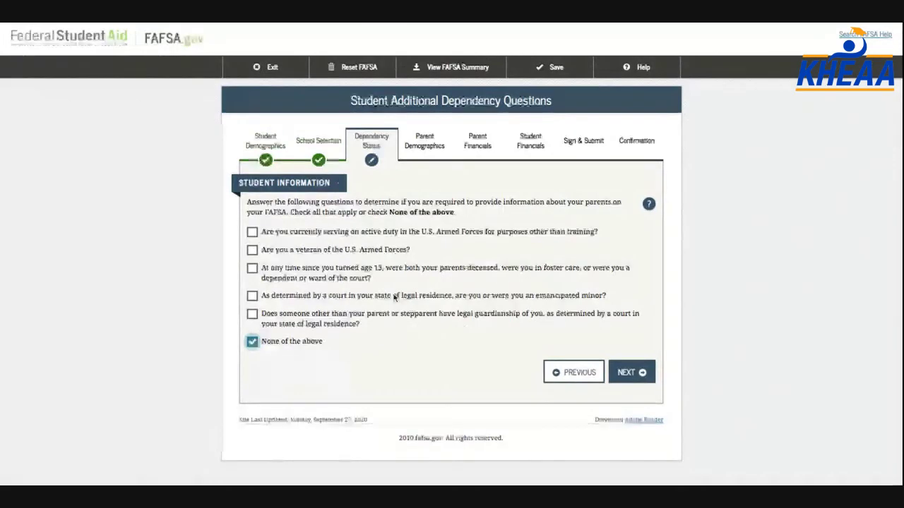
click(633, 372)
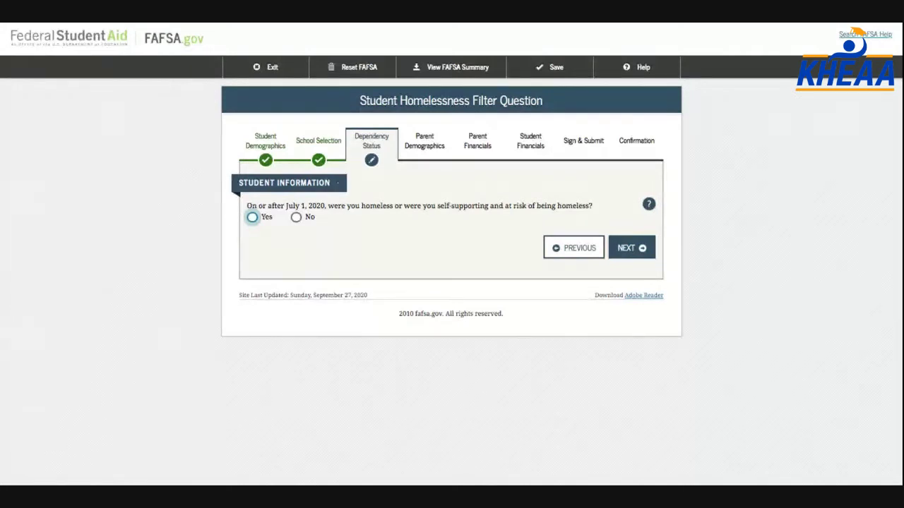
Answer No to the homelessness question, keep "I will provide information about my parent(s)", and continue to the parent demographics section
click(302, 217)
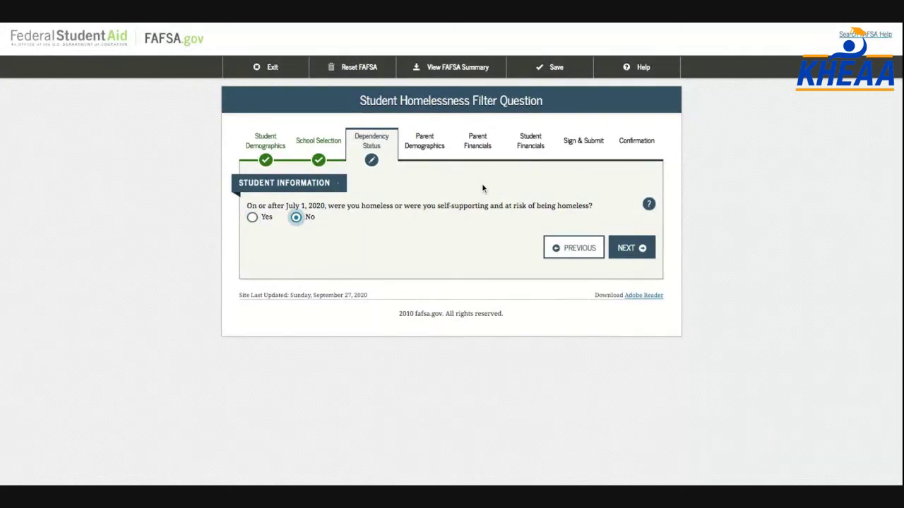
click(630, 248)
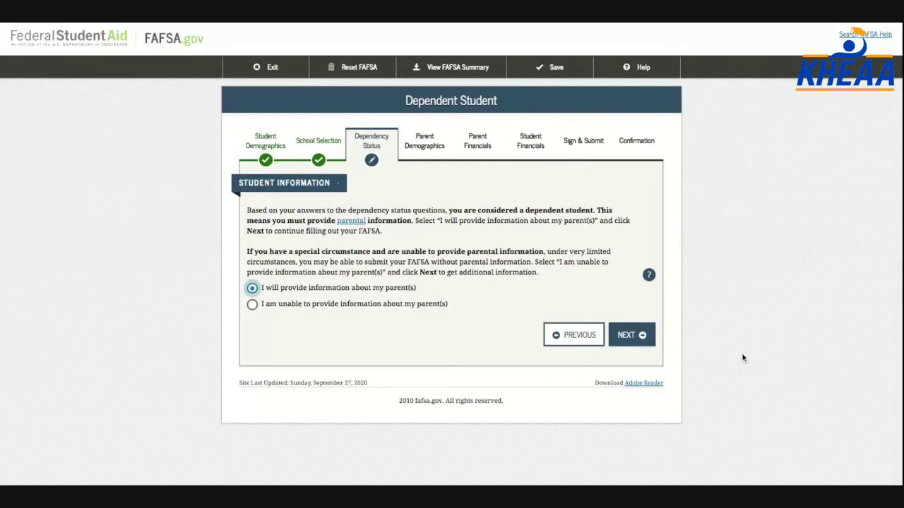
click(620, 343)
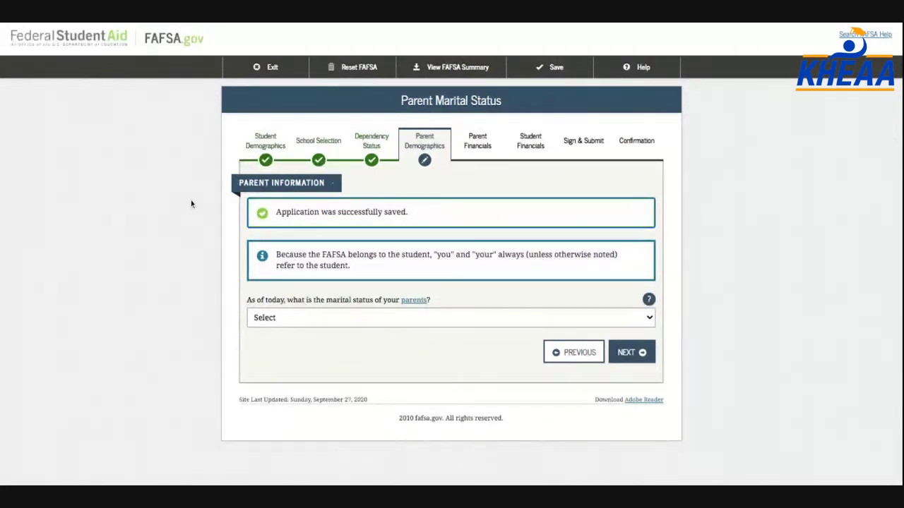
Set the parents' marital status to Married or Remarried with the date 12/1999 and continue to the first parent's details
click(329, 323)
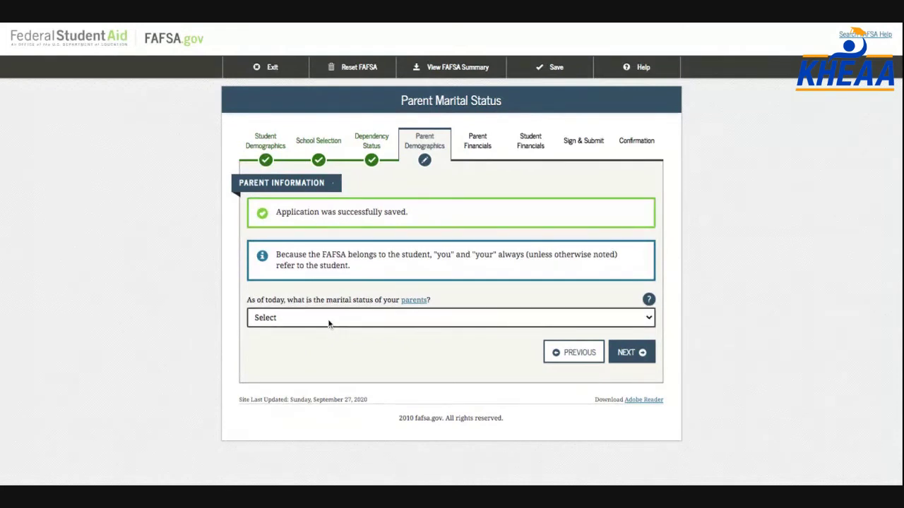
click(313, 358)
click(324, 358)
text(1)
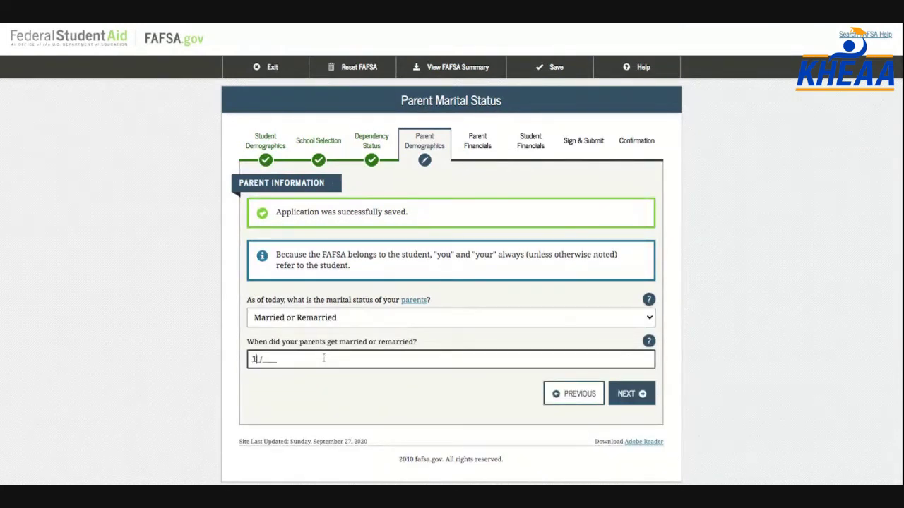
text(2/1999)
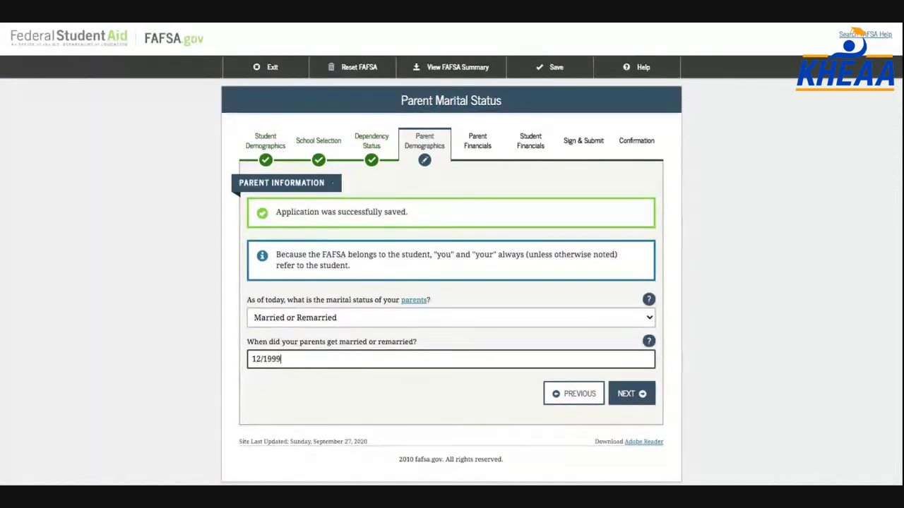
click(626, 399)
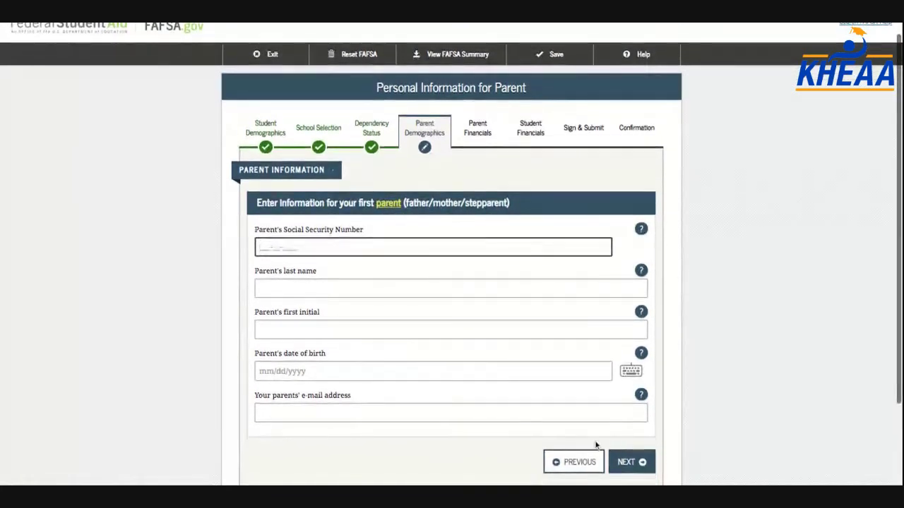
Return to the parents' marital status, try Divorced or Separated, and choose to provide the mother's information
click(572, 461)
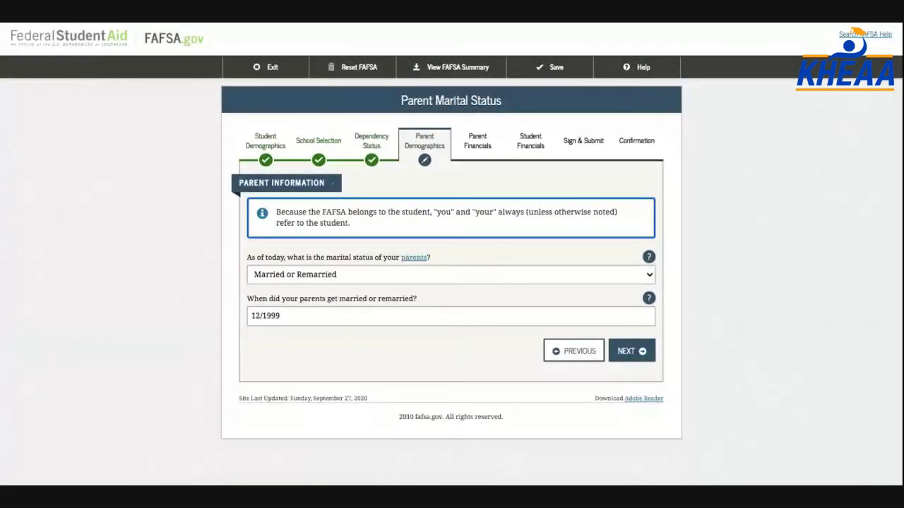
click(324, 287)
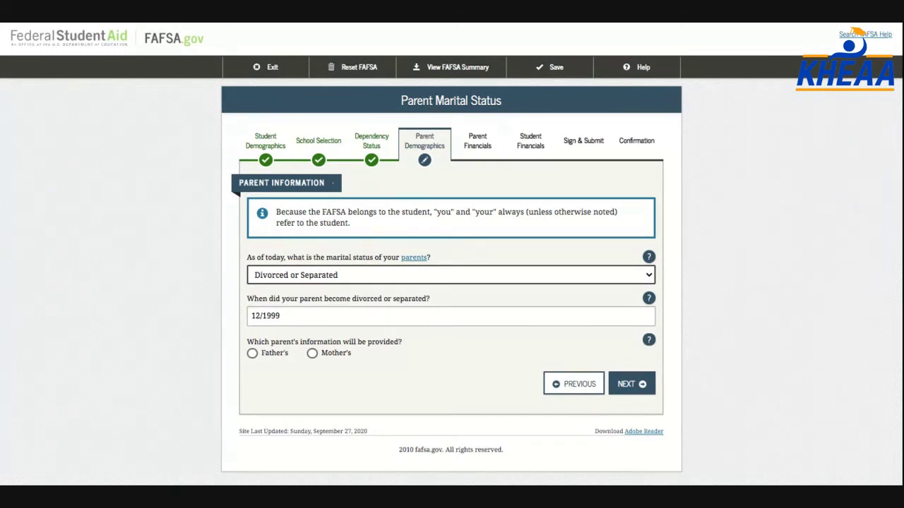
click(313, 353)
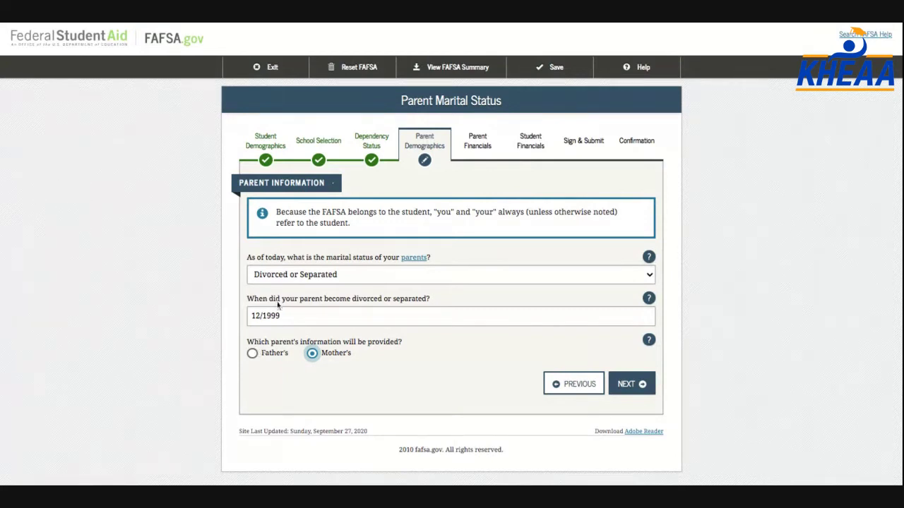
Set the parents' marital status back to Married or Remarried and continue to the first parent's details
click(287, 278)
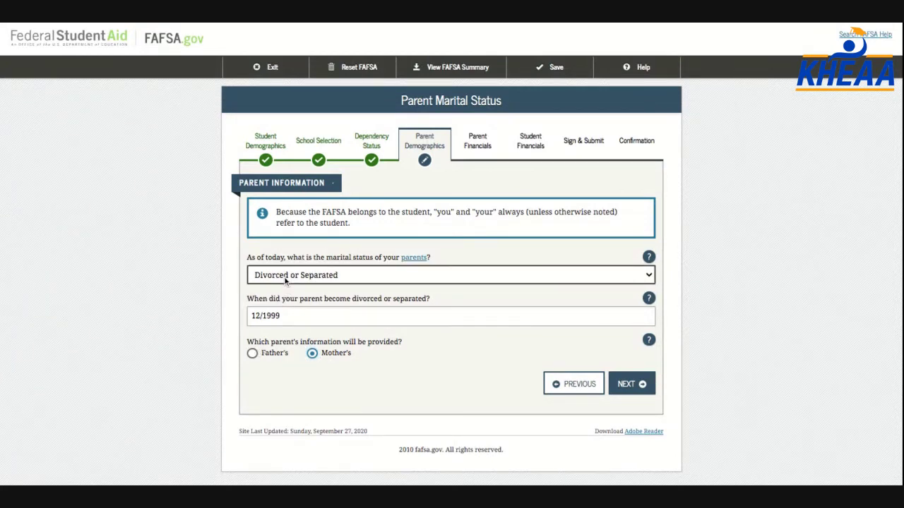
key(Up)
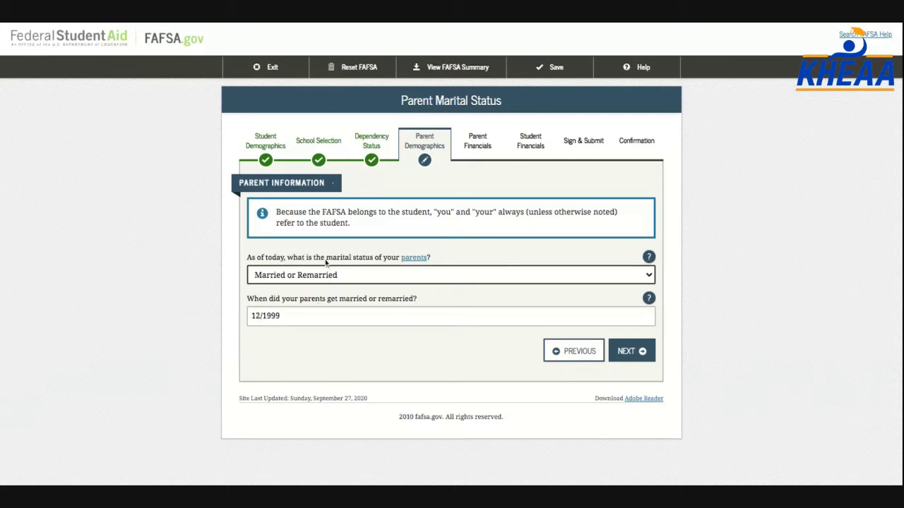
click(298, 313)
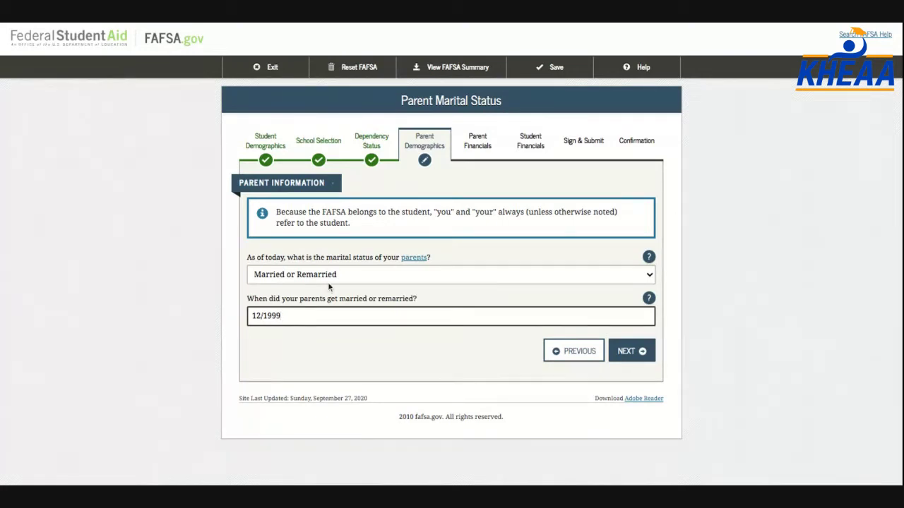
click(635, 353)
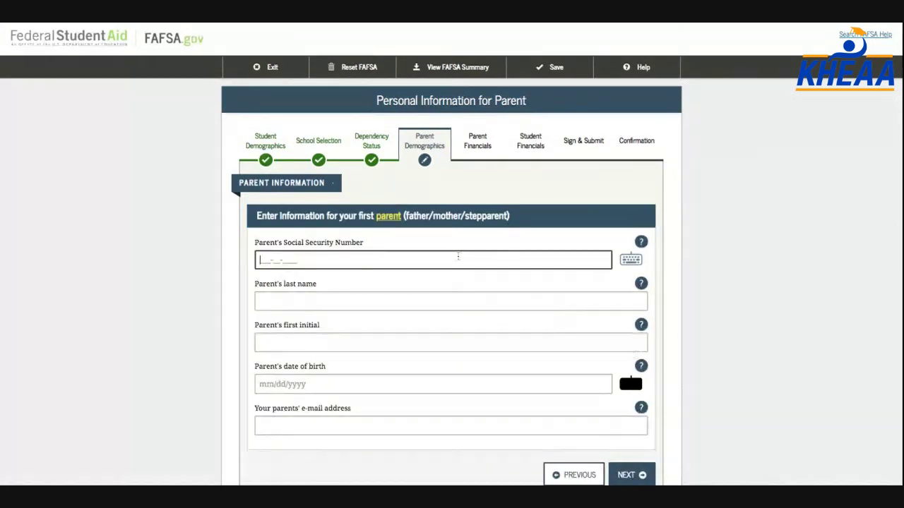
Enter the first parent's Social Security number, last name, first initial and date of birth
text(123-45-6789)
click(432, 299)
text(Smith)
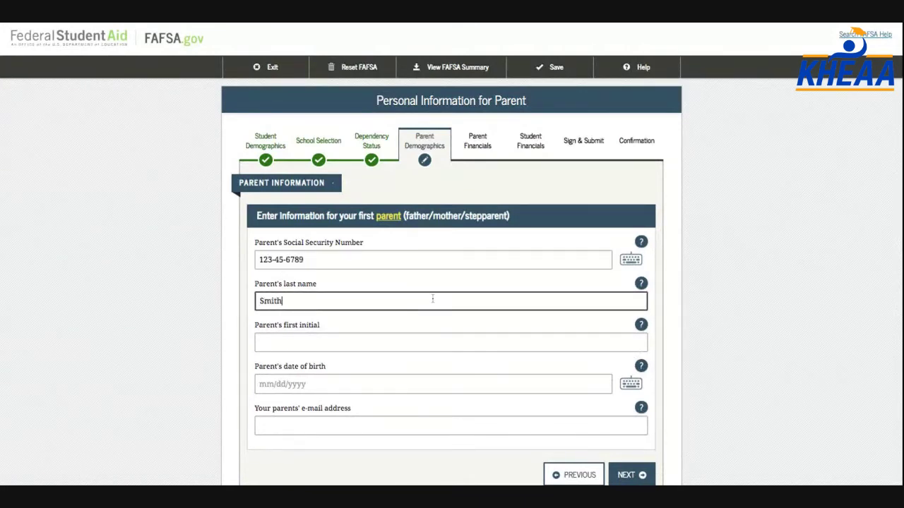
key(Tab)
key(Tab)
text(C)
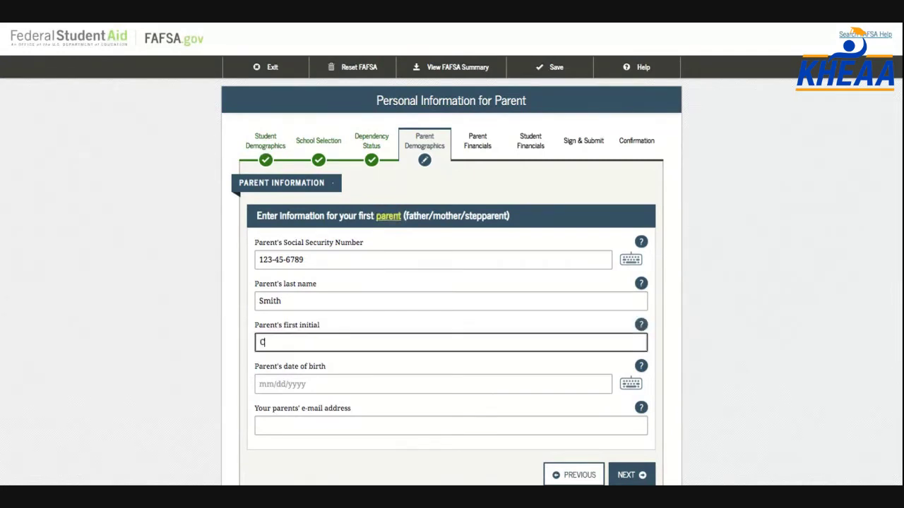
key(Tab)
key(Tab)
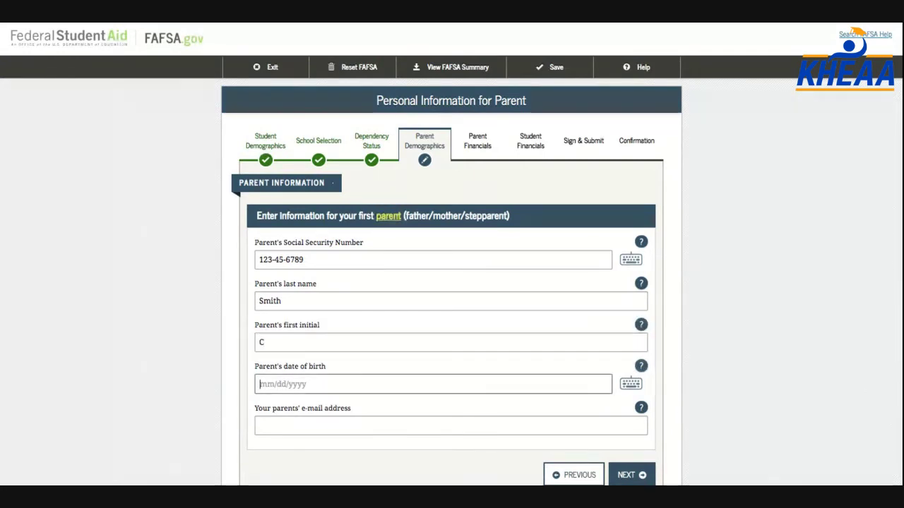
text(01/01/197)
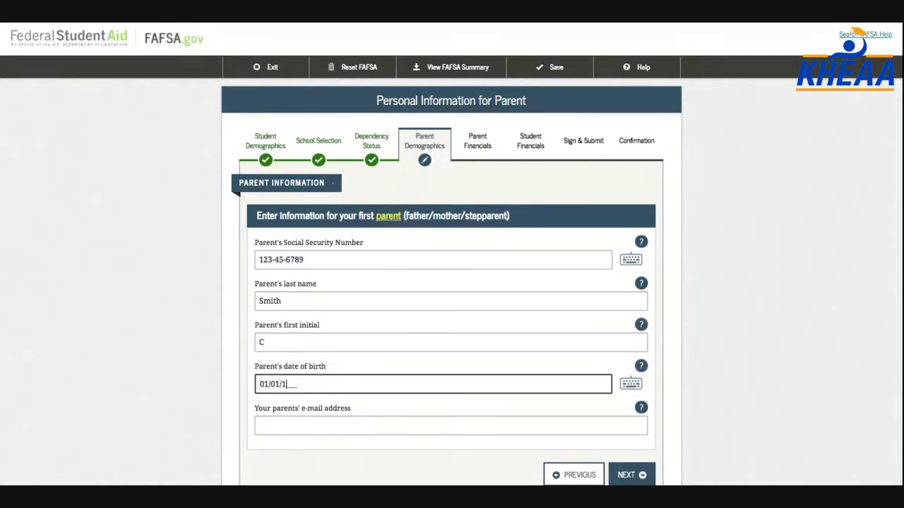
text(7)
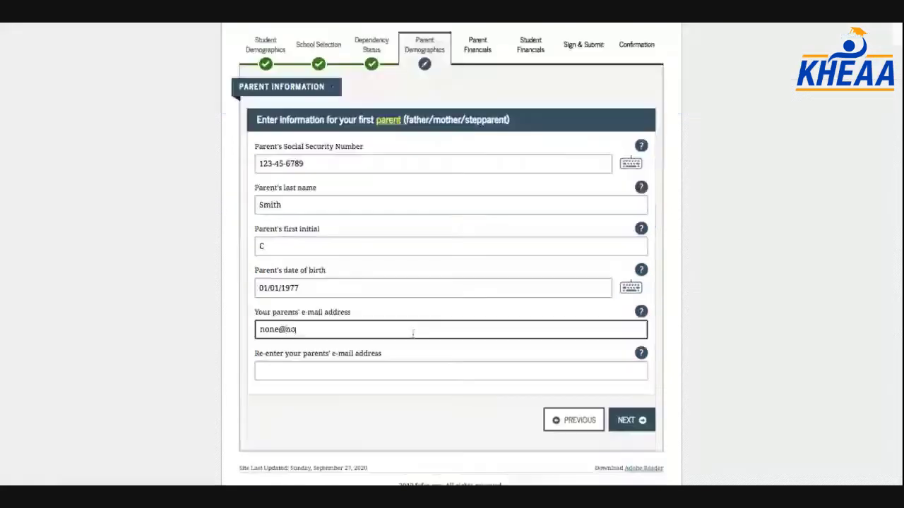
Fill in and re-enter the parents' e-mail address, and continue to the other parent's personal information
text(ne.com)
click(424, 367)
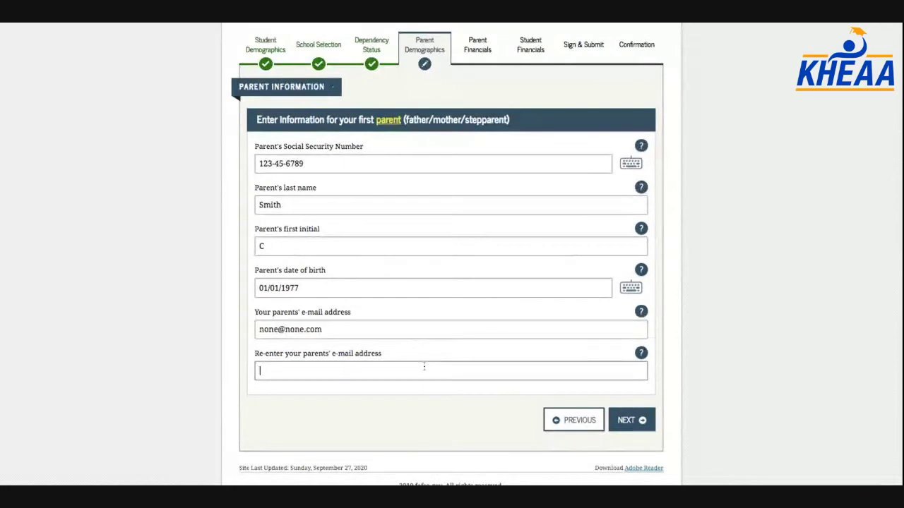
text(none@none.com)
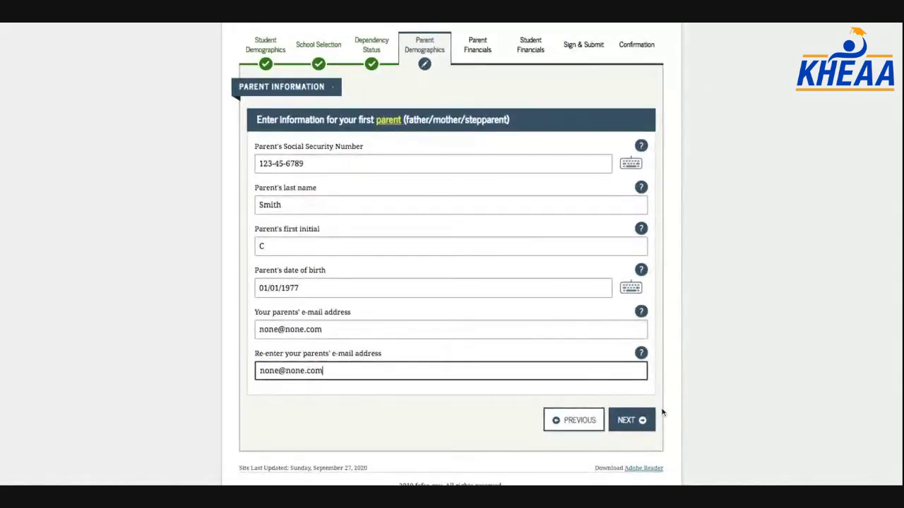
click(642, 422)
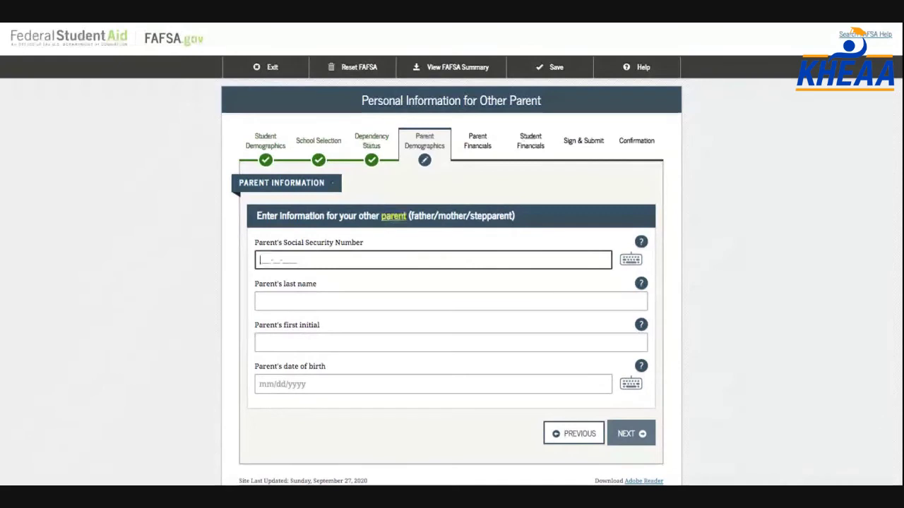
Enter the other parent's Social Security number, last name, first initial and date of birth, and continue to the state of legal residence
text(2)
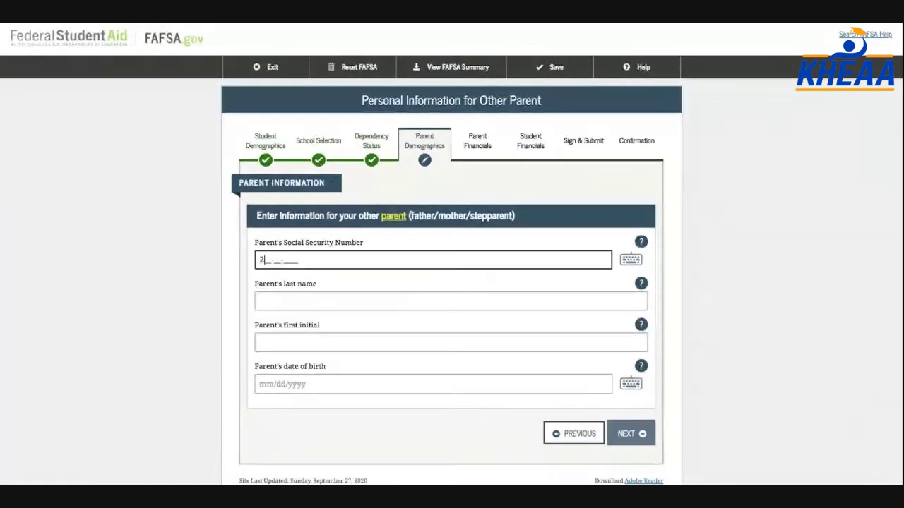
text(34-56-7890)
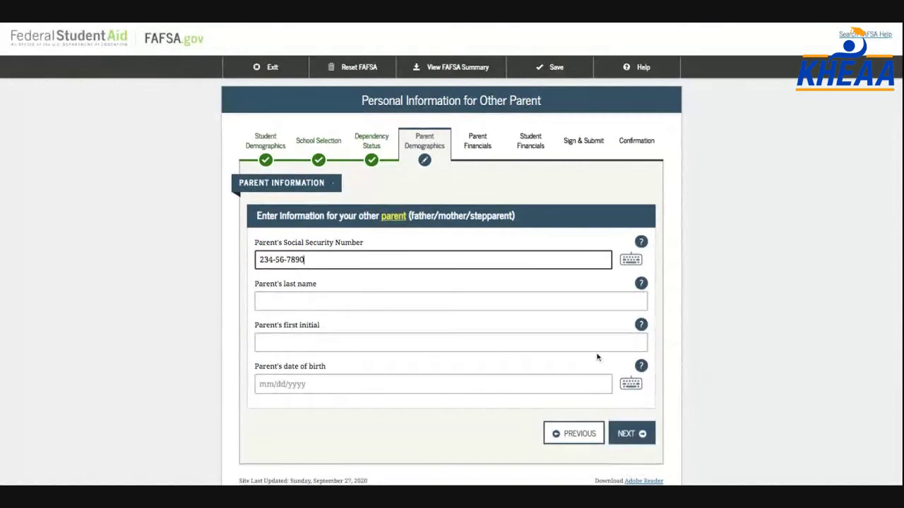
click(360, 299)
text(Smith)
key(Tab)
text(R)
key(Tab)
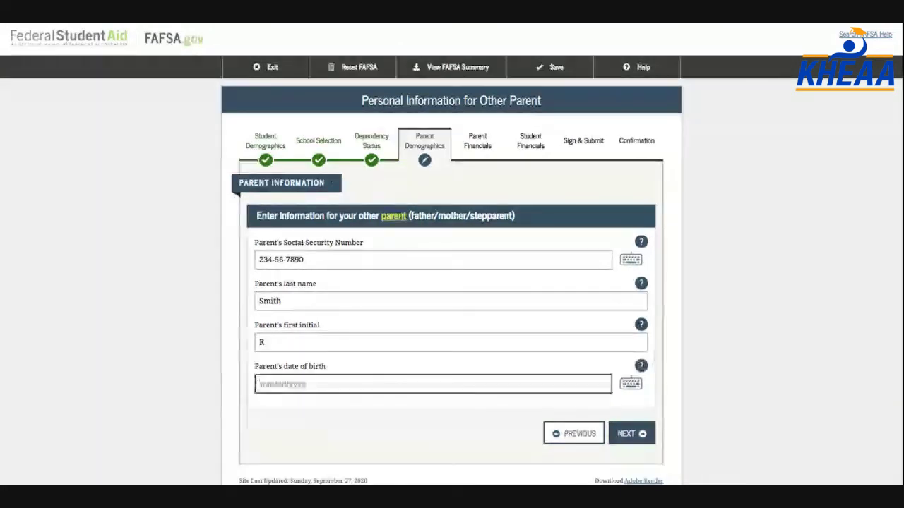
text(09/01/)
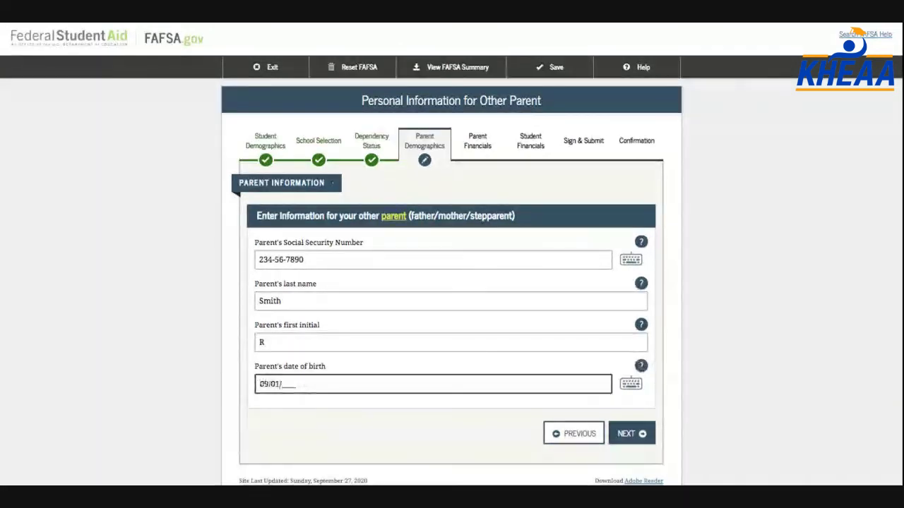
text(1982)
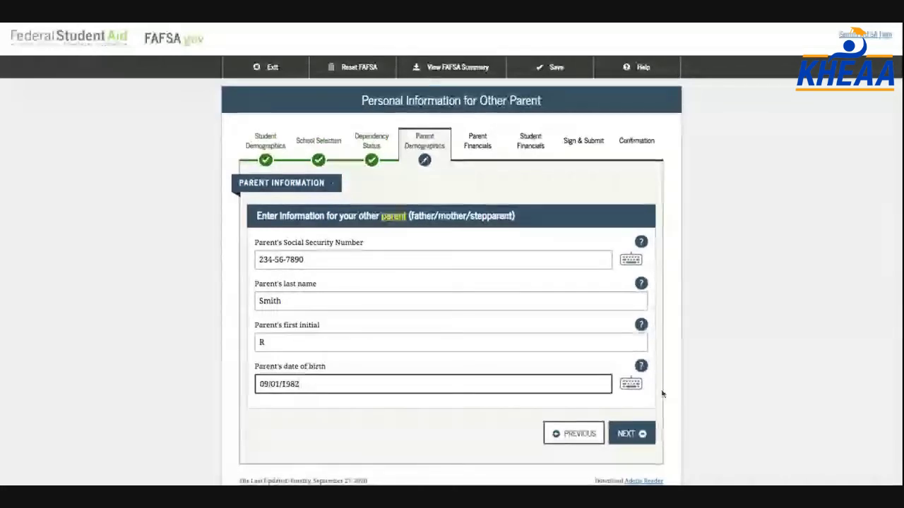
click(643, 436)
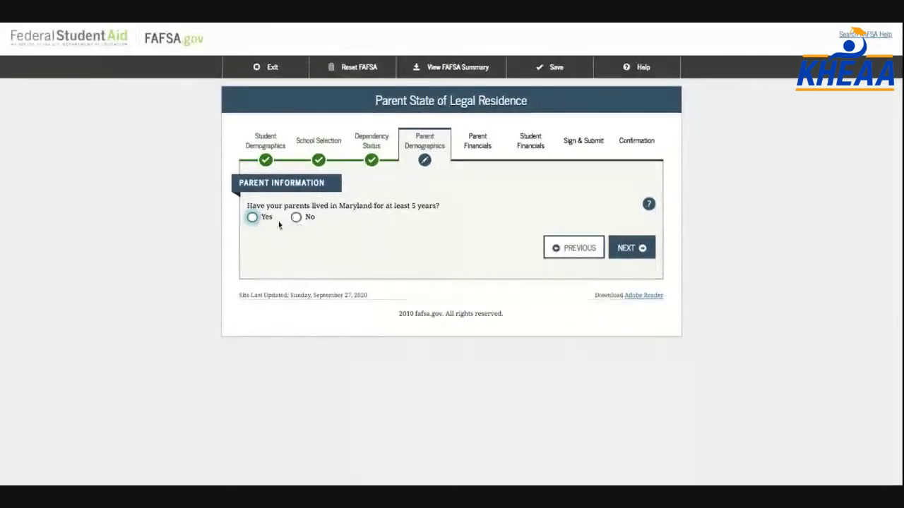
Confirm that the parents have lived in Maryland for at least 5 years, and enter 1 for the parents' other children in the household
click(252, 218)
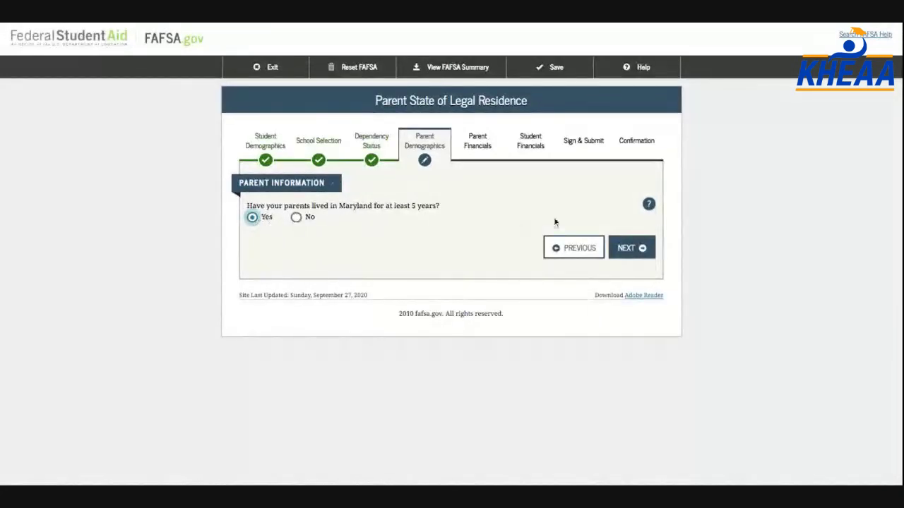
click(623, 248)
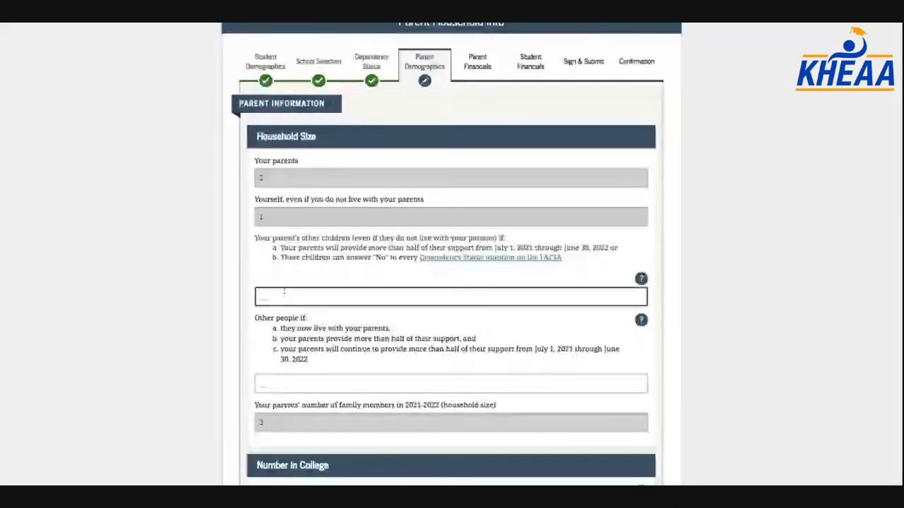
scroll(284, 292, down, 1)
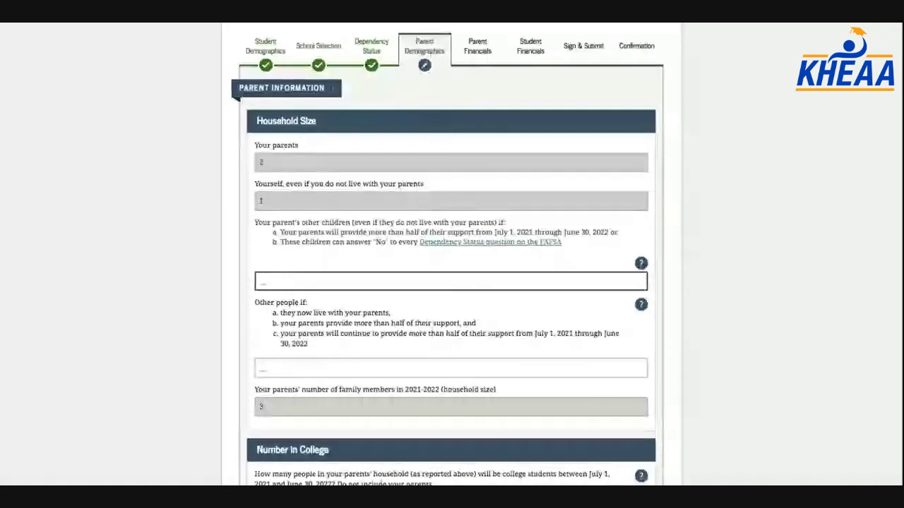
text(1)
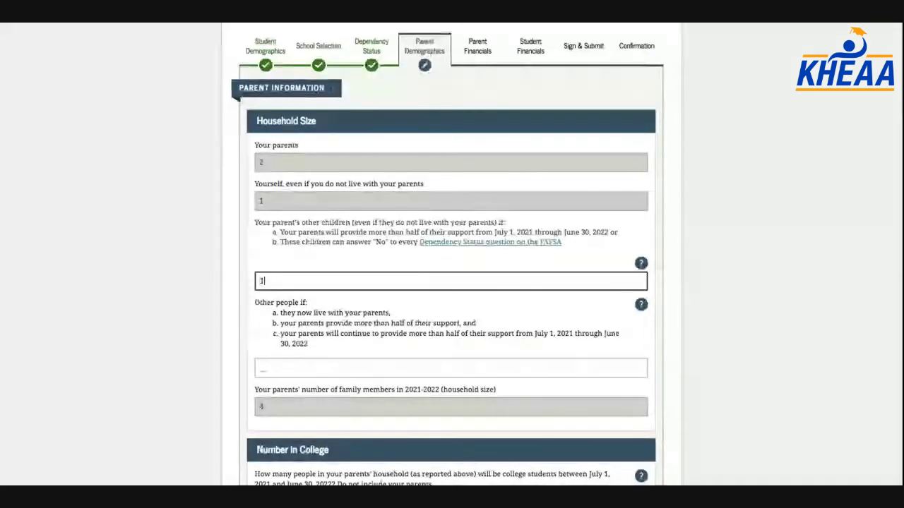
scroll(452, 283, down, 1)
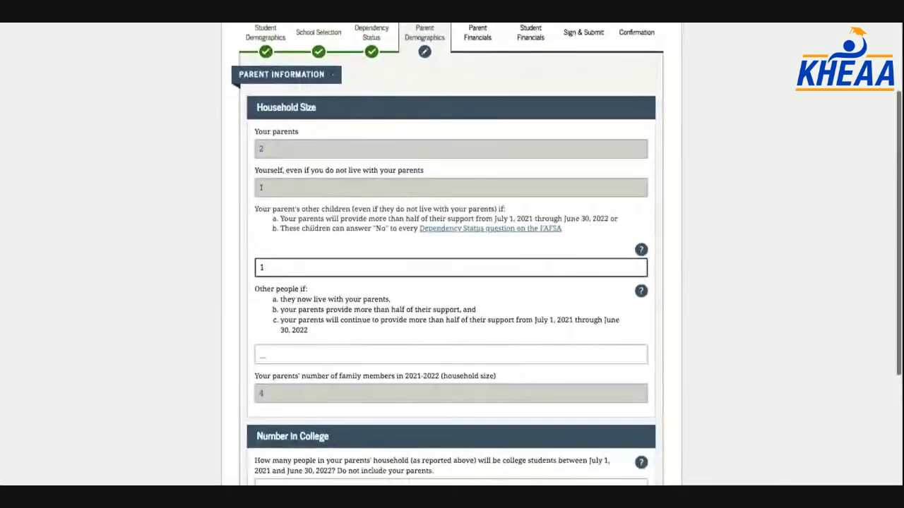
scroll(280, 340, down, 1)
Leave the other people count blank, enter 1 as the number of college students in the household, and continue to the parents' tax filing status
click(279, 340)
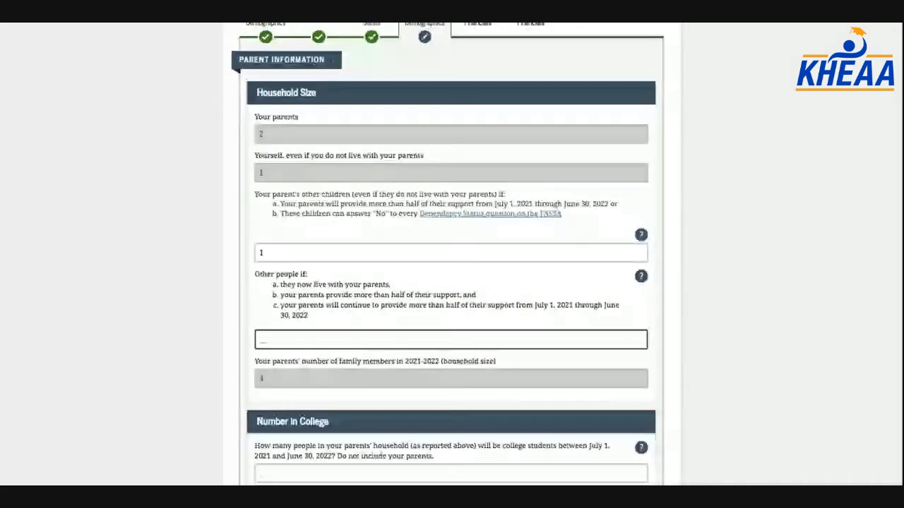
scroll(452, 254, up, 1)
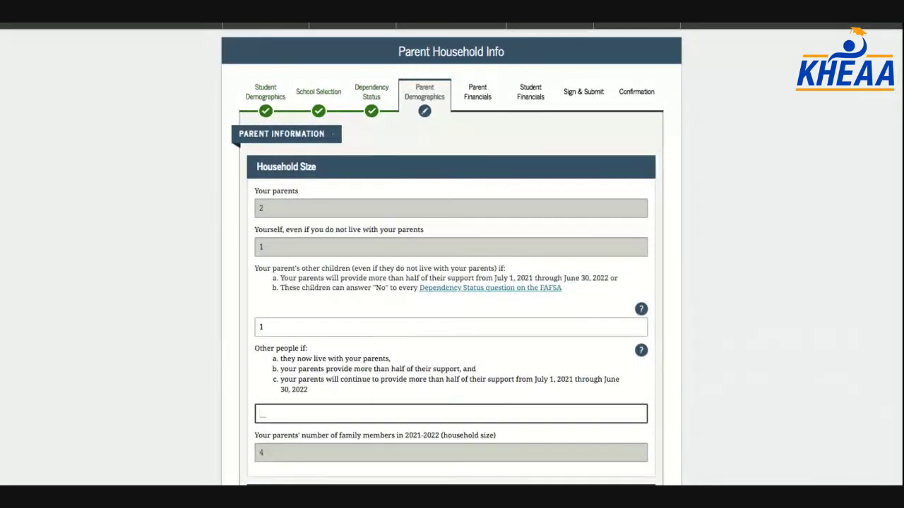
scroll(452, 254, down, 1)
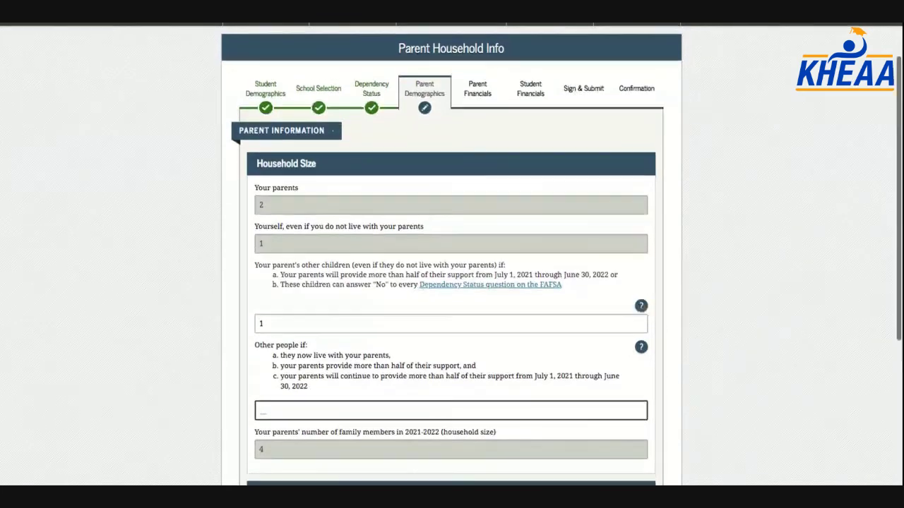
scroll(452, 255, down, 2)
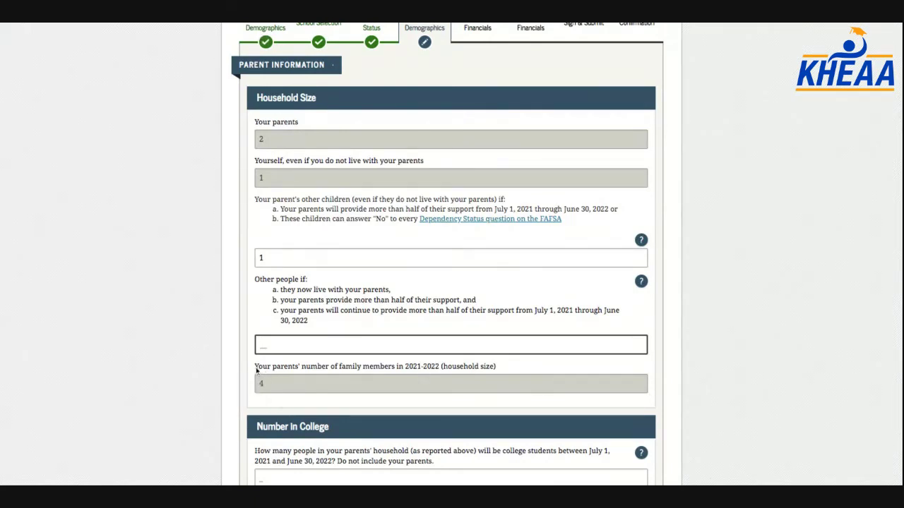
scroll(255, 375, down, 3)
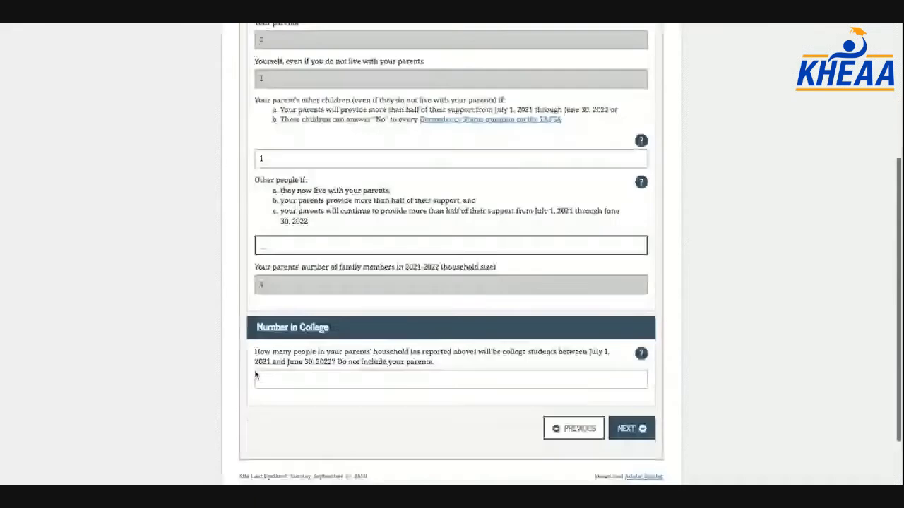
click(276, 378)
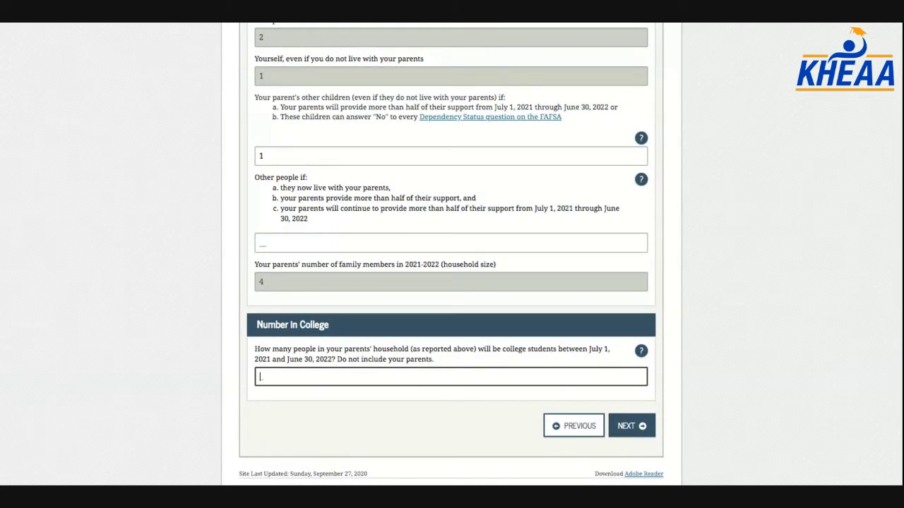
text(1)
click(630, 427)
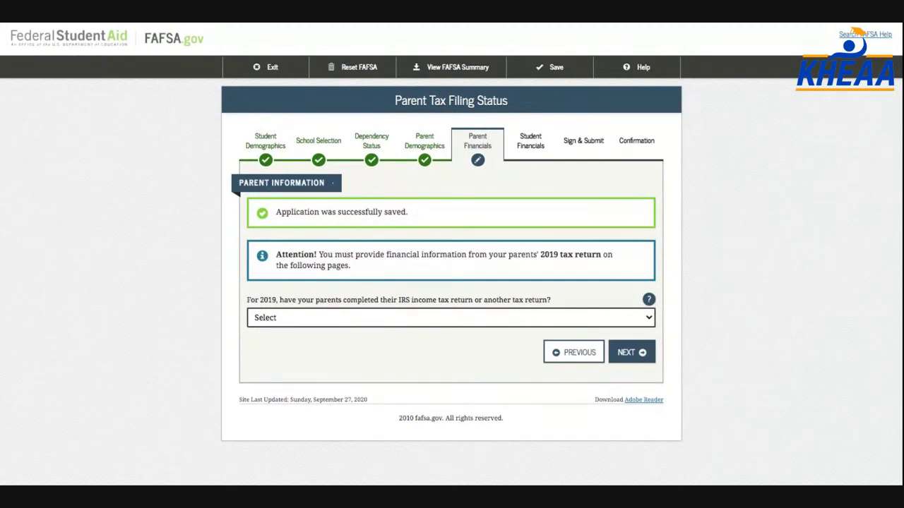
Set the parents' 2019 tax return to Already completed, its type to IRS 1040, and the filing status to Married-Filed Joint Return
click(343, 330)
scroll(398, 333, down, 1)
scroll(397, 332, down, 1)
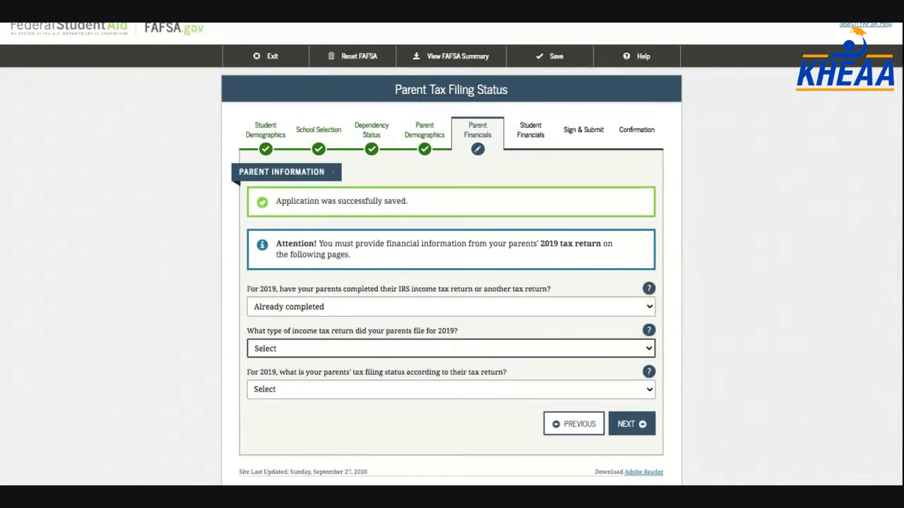
click(397, 361)
scroll(397, 361, down, 1)
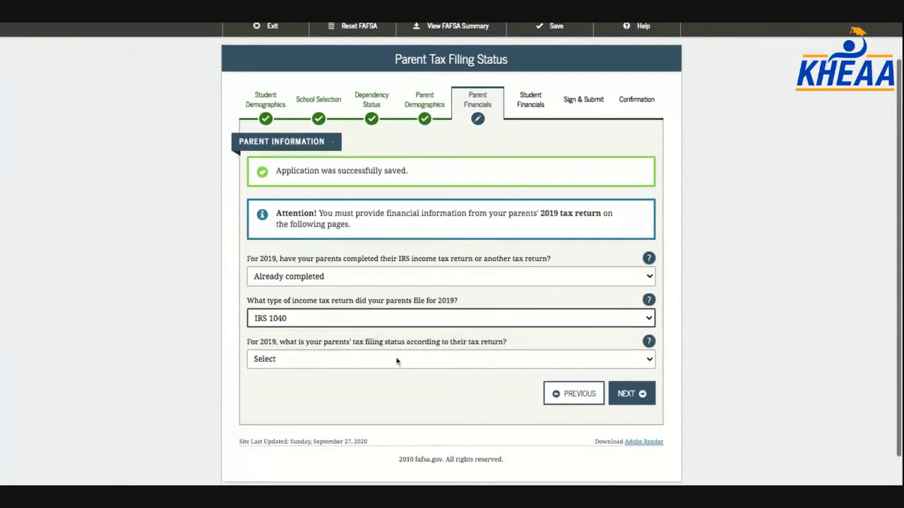
click(368, 361)
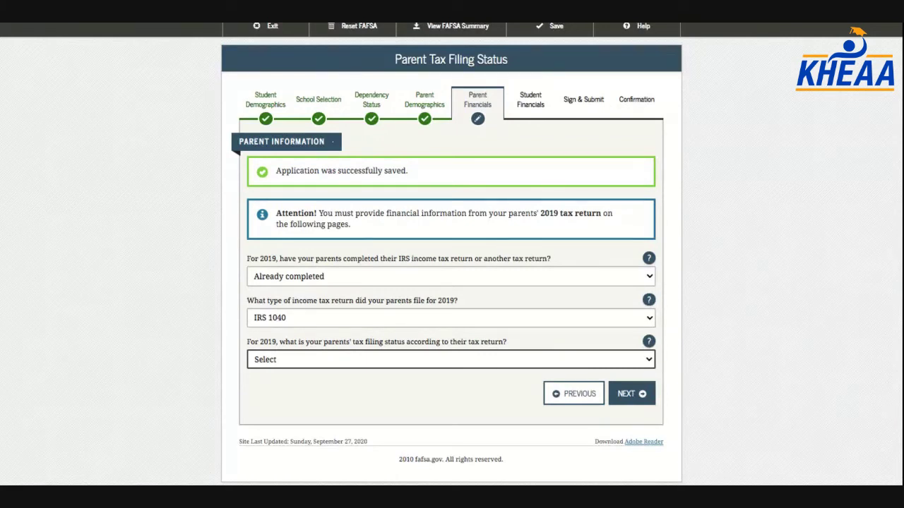
click(295, 398)
scroll(295, 398, down, 2)
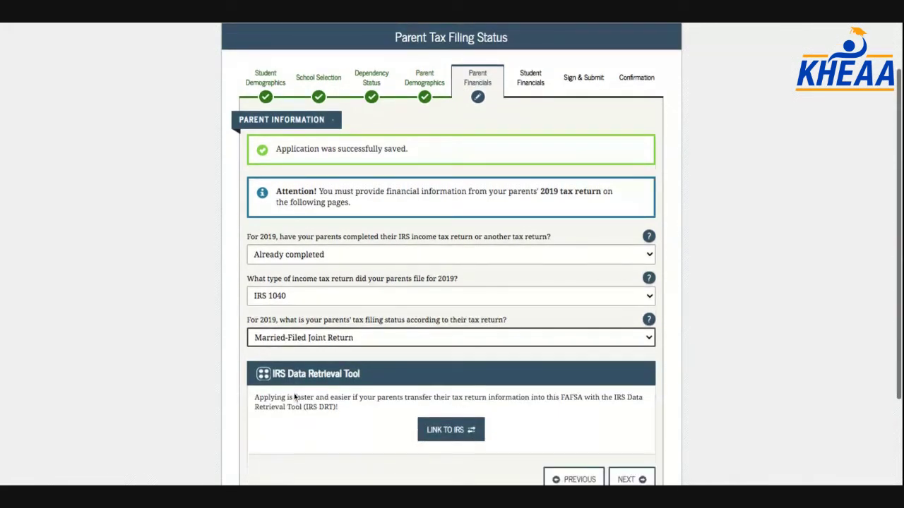
Continue from the parents' tax filing status and decline the IRS Data Retrieval Tool transfer to enter the tax information manually
scroll(295, 397, down, 1)
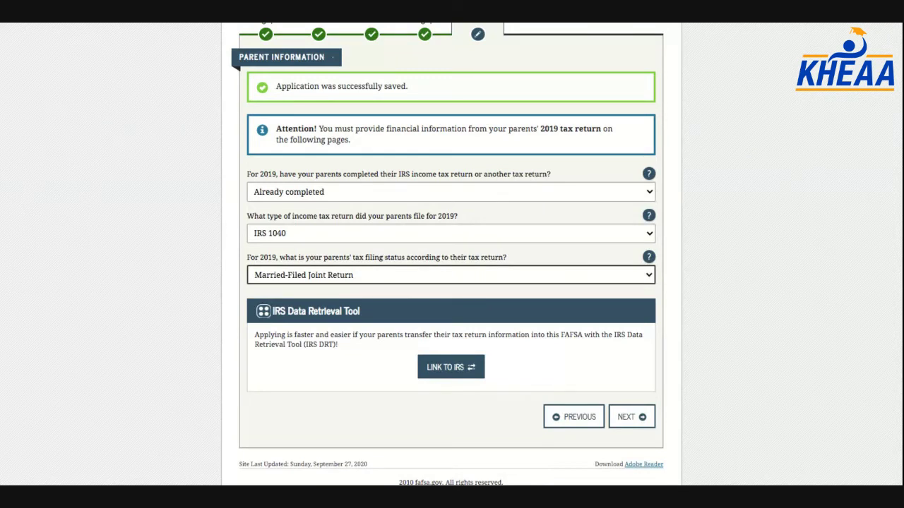
scroll(263, 442, up, 1)
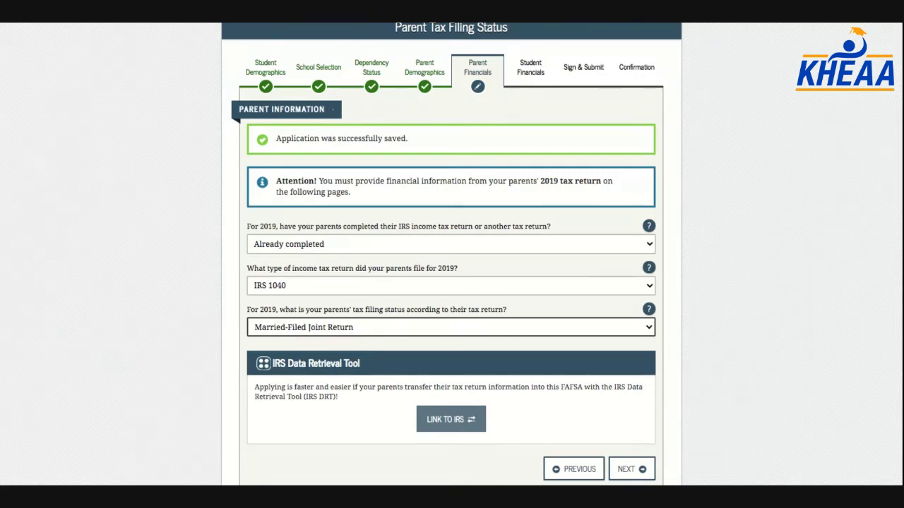
scroll(452, 254, down, 1)
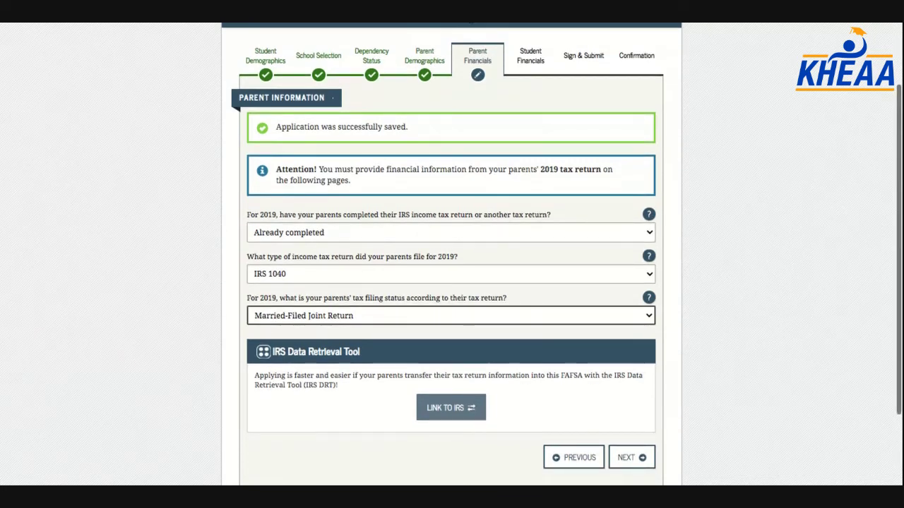
scroll(452, 254, down, 1)
click(631, 437)
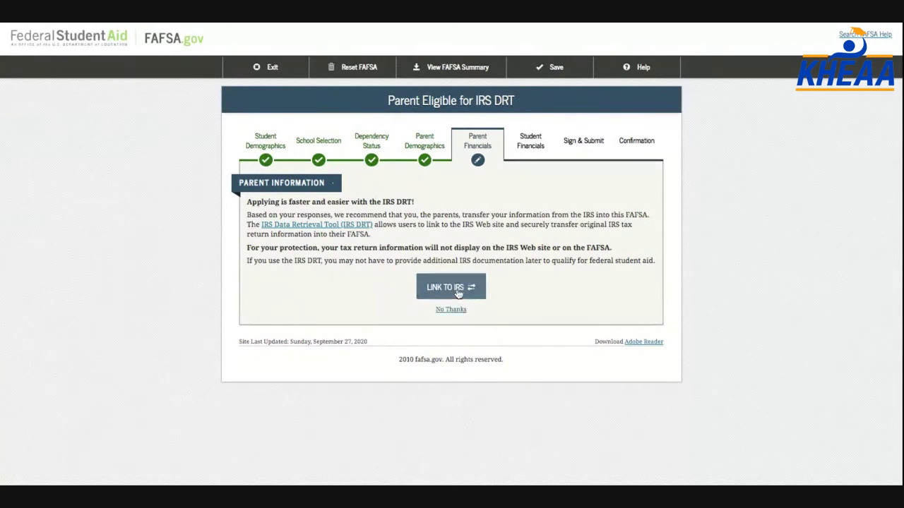
click(459, 313)
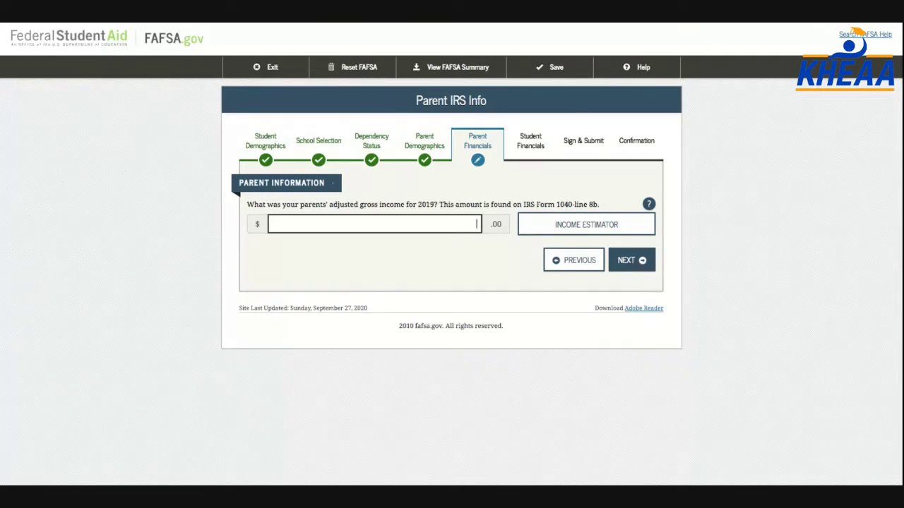
Enter 85,000 as the parents' 2019 adjusted gross income, with work earnings of 45,000 for Parent 1 and 40,000 for Parent 2
text(85,000)
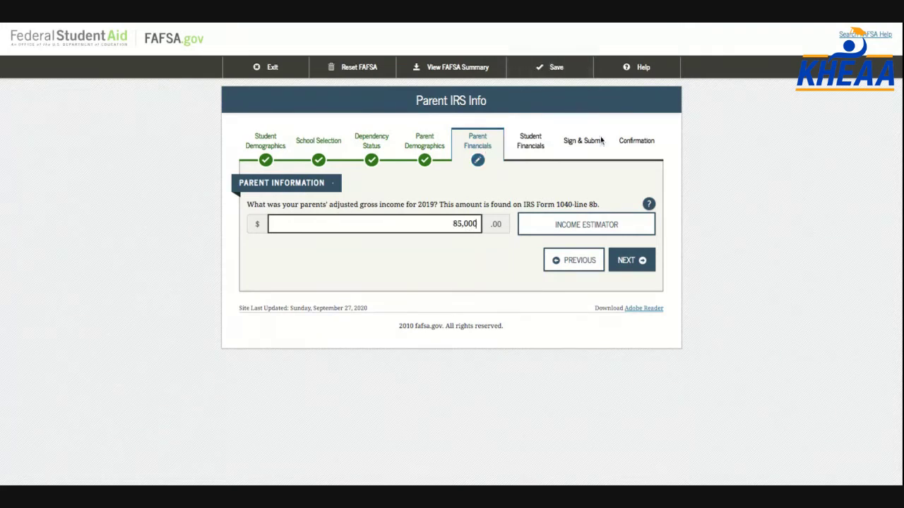
click(648, 263)
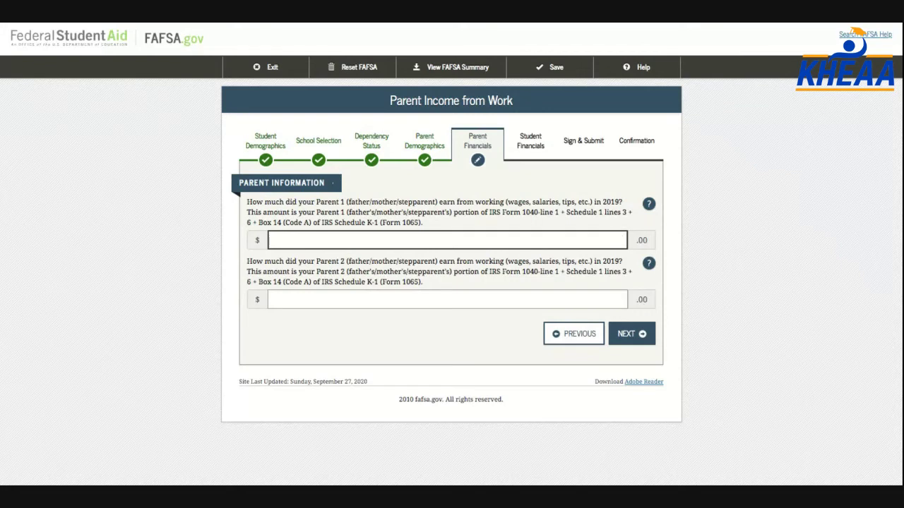
text(450000)
click(604, 303)
text(400000)
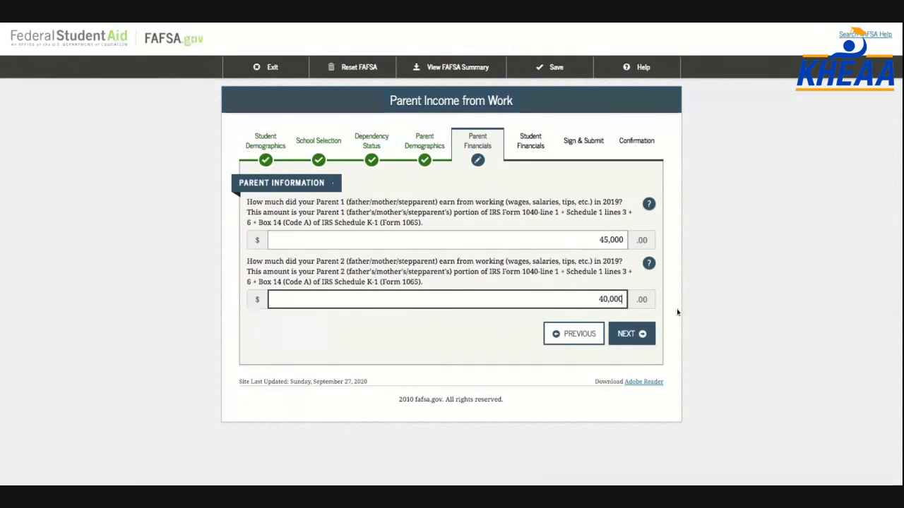
click(631, 334)
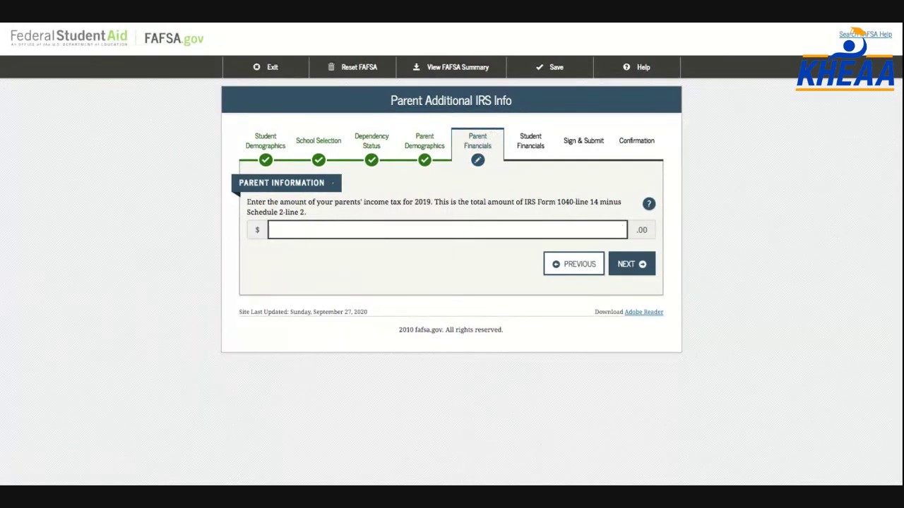
Enter 7500 as the parents' 2019 income tax, and continue past the tax filer questions with every amount left at 0
text(7500)
click(638, 268)
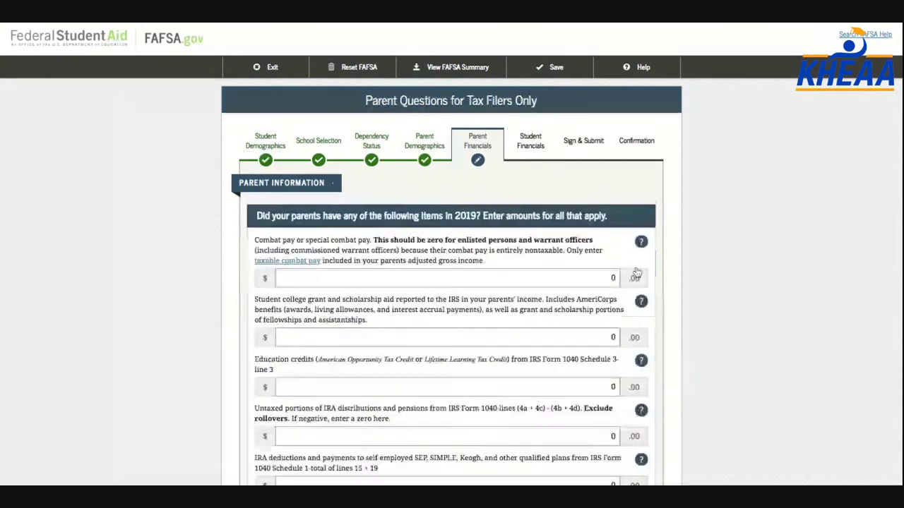
scroll(509, 282, down, 1)
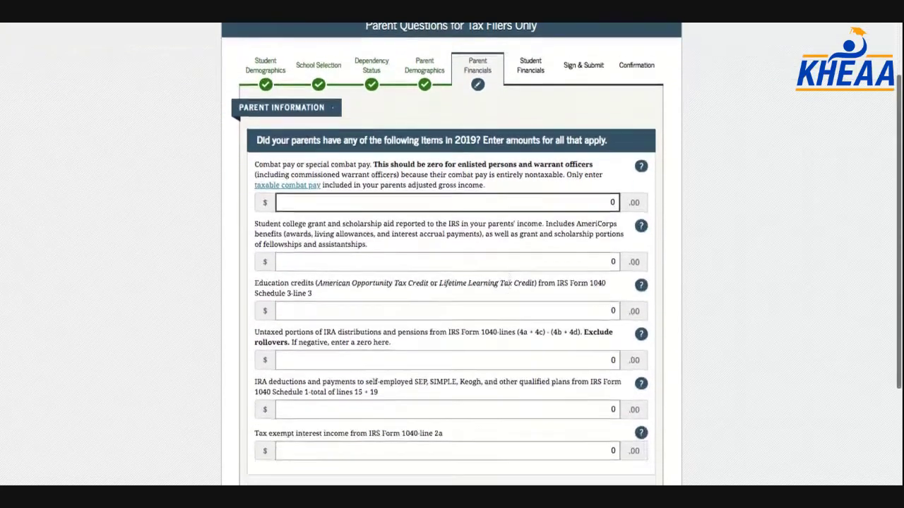
scroll(508, 283, down, 1)
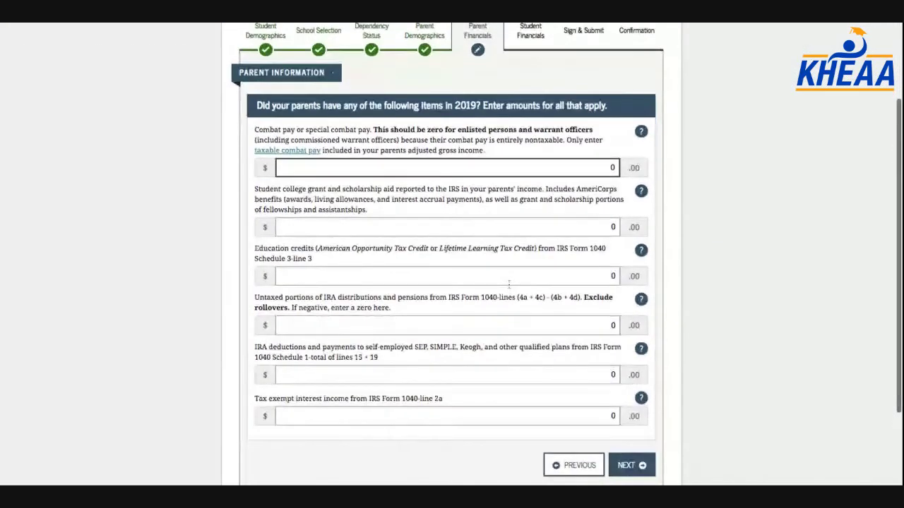
scroll(508, 285, up, 1)
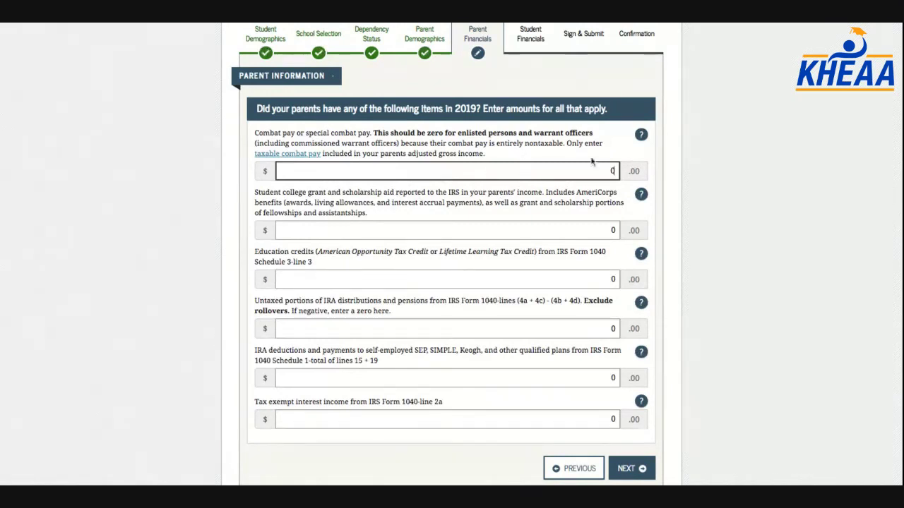
scroll(447, 322, down, 1)
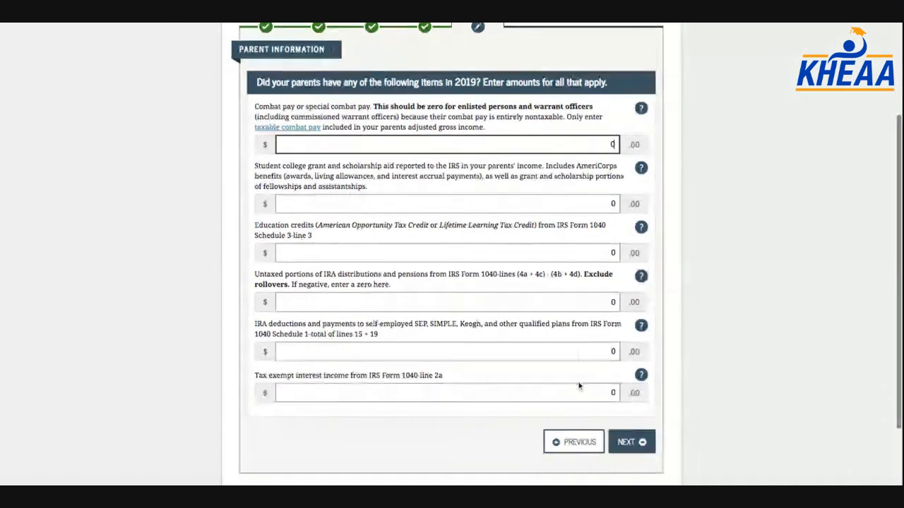
click(634, 448)
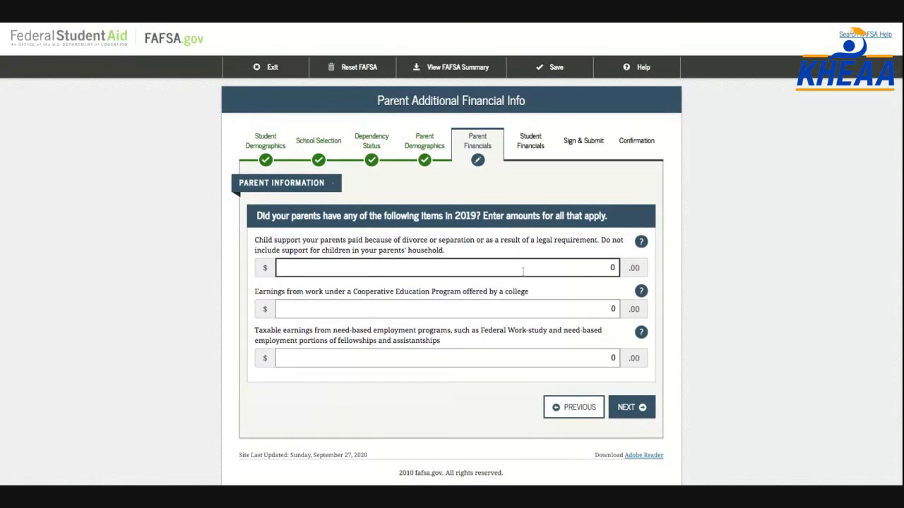
Keep the additional financial amounts at 0, enter 646 for payments to tax-deferred pension and retirement savings plans, and continue to the parents' assets
double_click(594, 268)
click(626, 409)
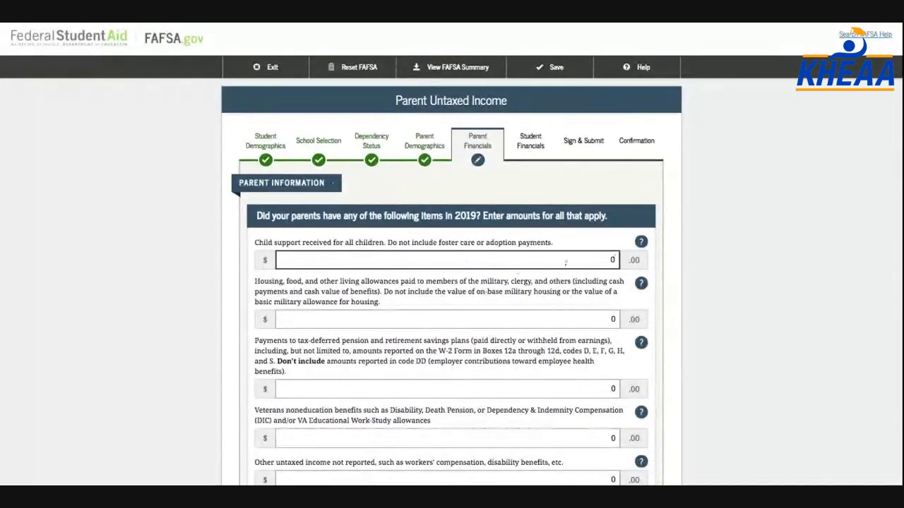
scroll(564, 262, down, 2)
scroll(563, 263, down, 1)
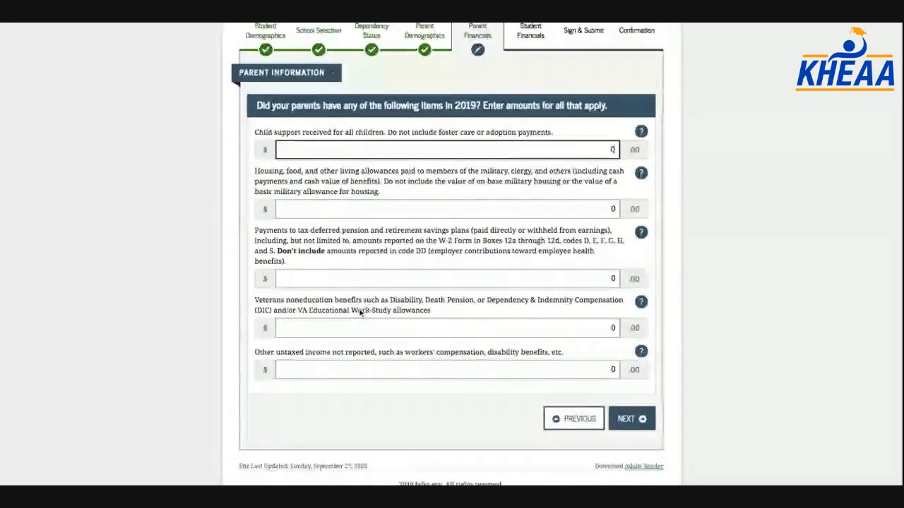
click(583, 279)
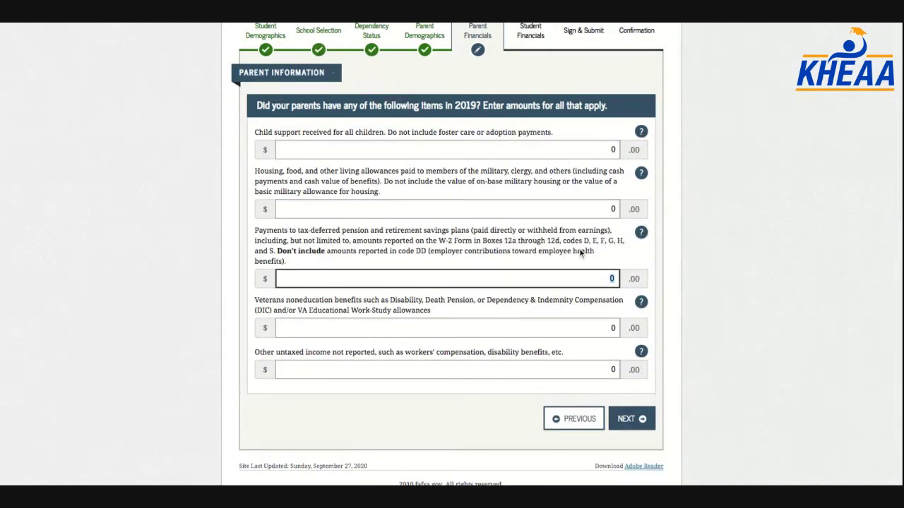
text(646)
click(582, 374)
click(626, 419)
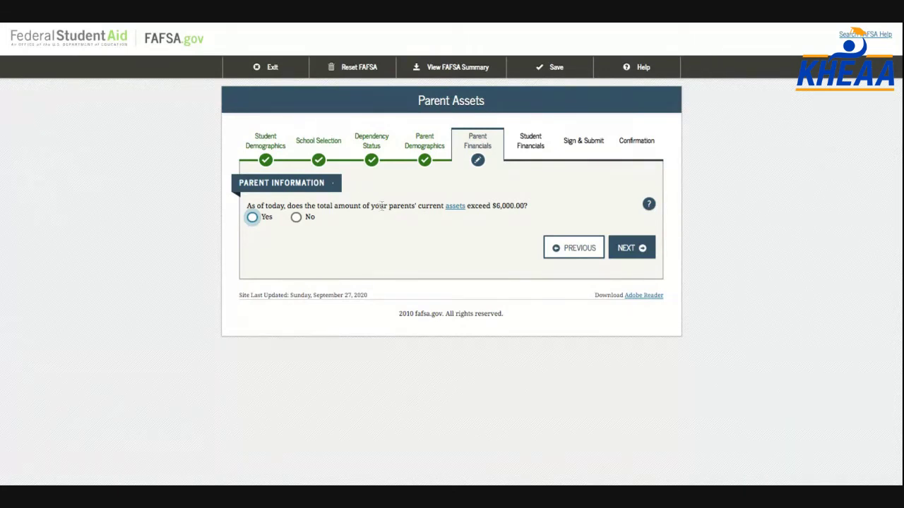
Answer Yes to parents' assets exceeding $6,000, enter 10,000 for cash and savings and 0 for investments and businesses, and continue to the student financials
click(252, 218)
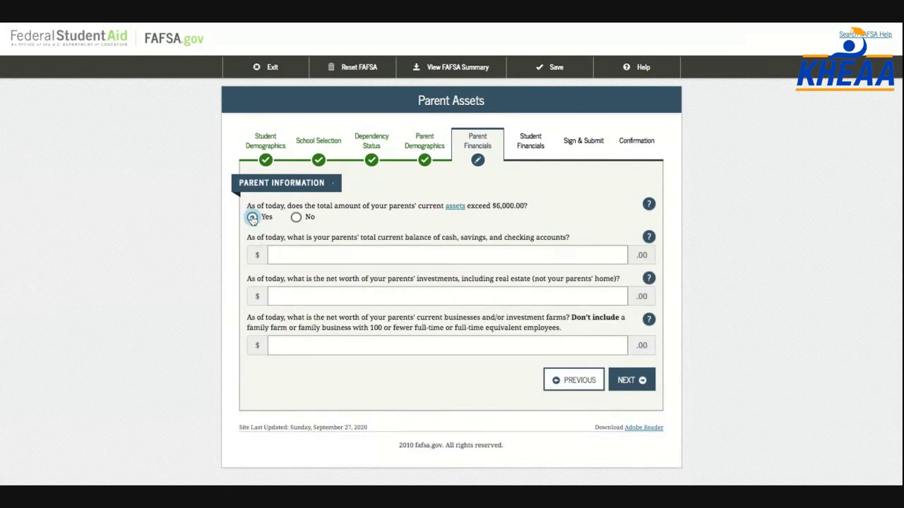
click(252, 218)
click(579, 254)
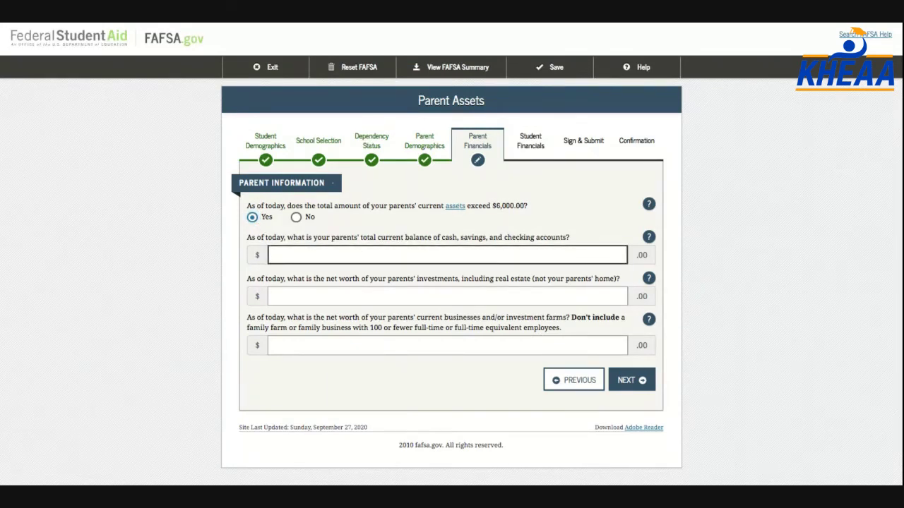
text(100000)
click(606, 295)
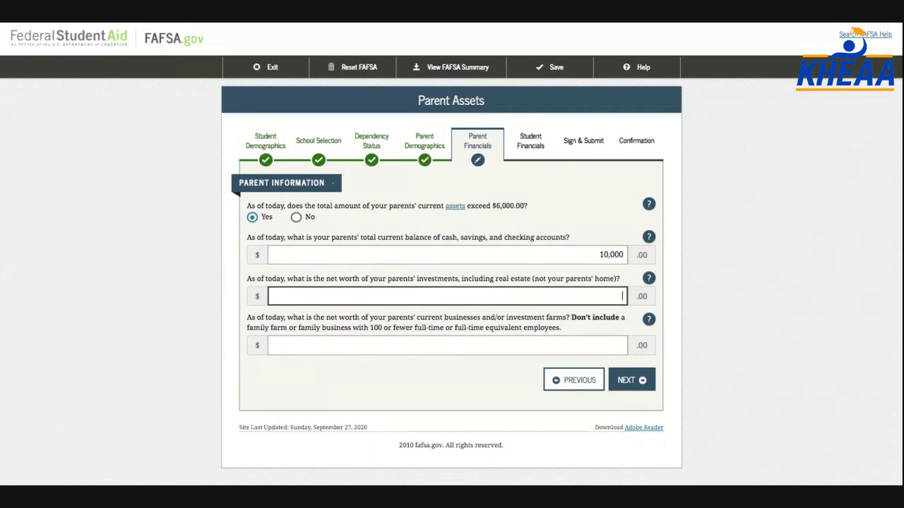
text(0)
click(613, 348)
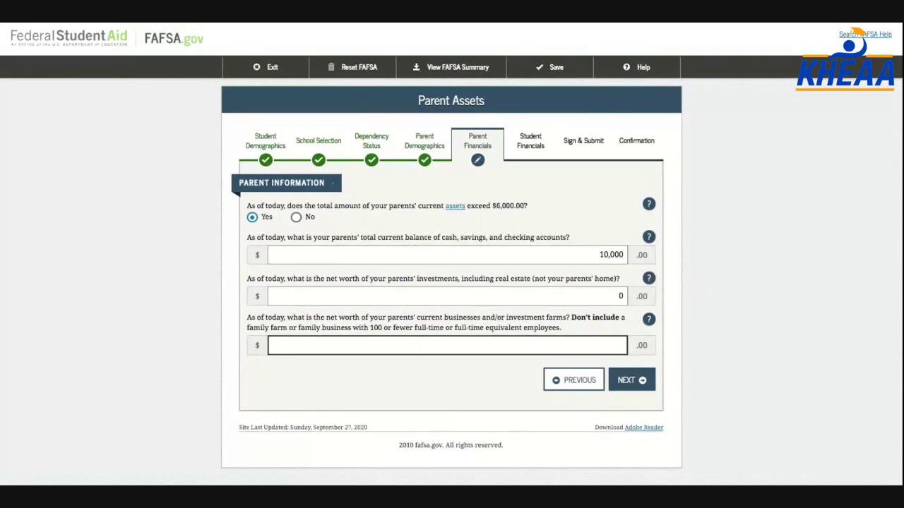
text(0)
click(642, 383)
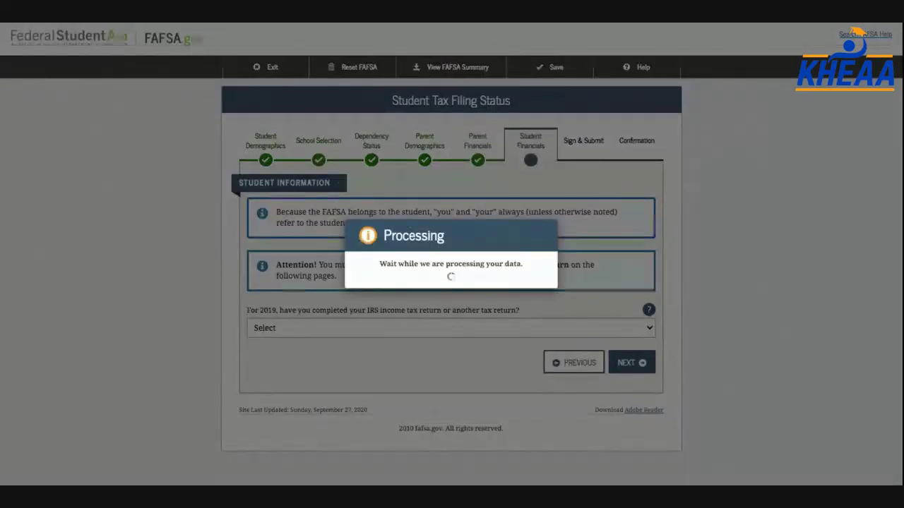
Set the student's 2019 tax return status to Not going to file and continue to the income from work question
scroll(337, 322, down, 1)
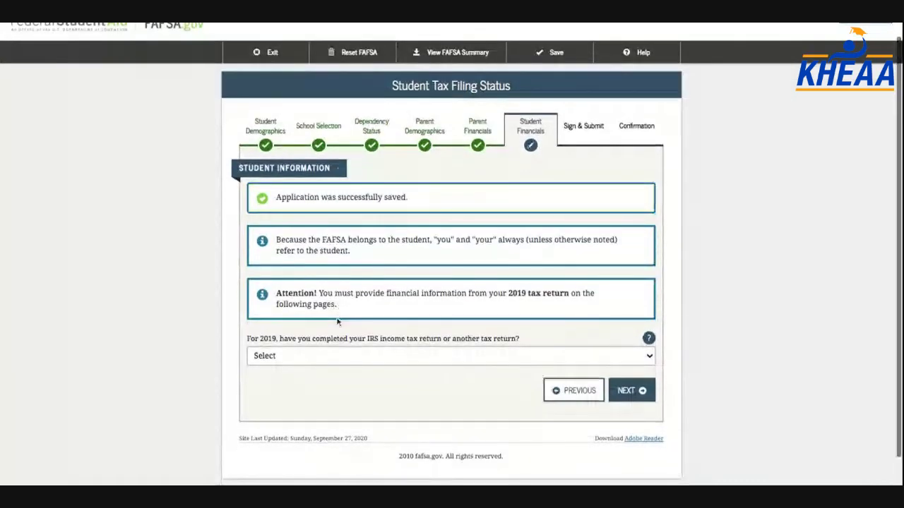
scroll(315, 370, up, 1)
click(315, 370)
click(314, 385)
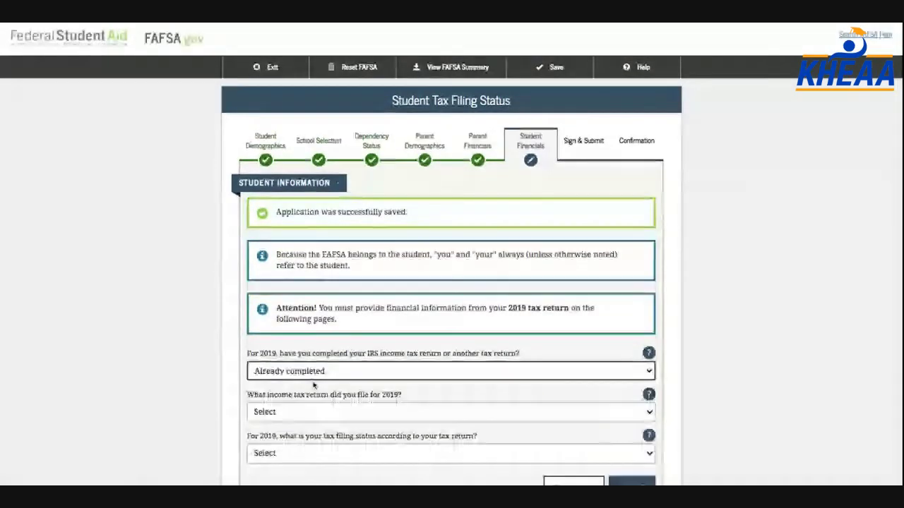
scroll(315, 385, down, 1)
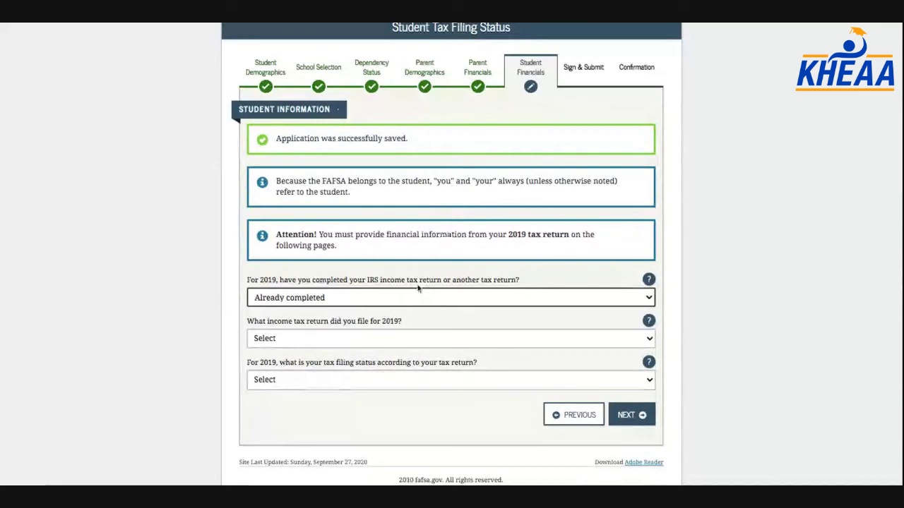
click(369, 322)
scroll(368, 322, down, 1)
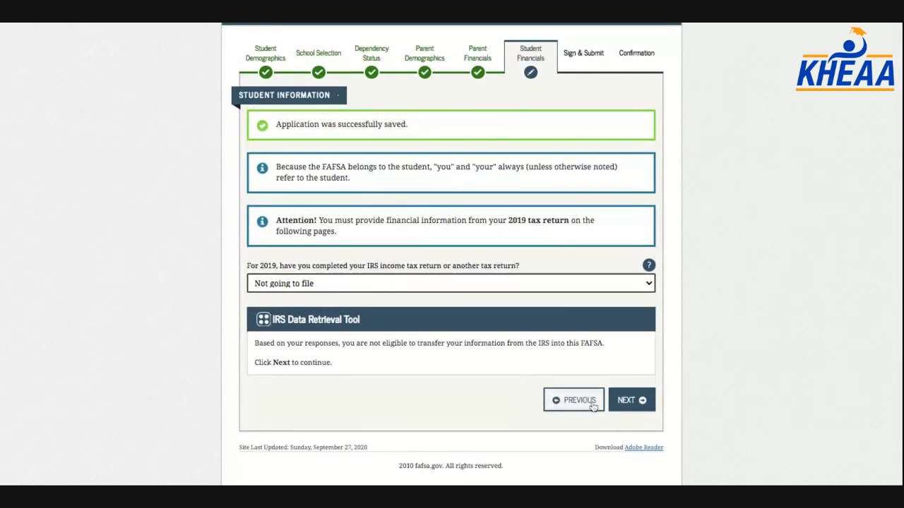
click(627, 401)
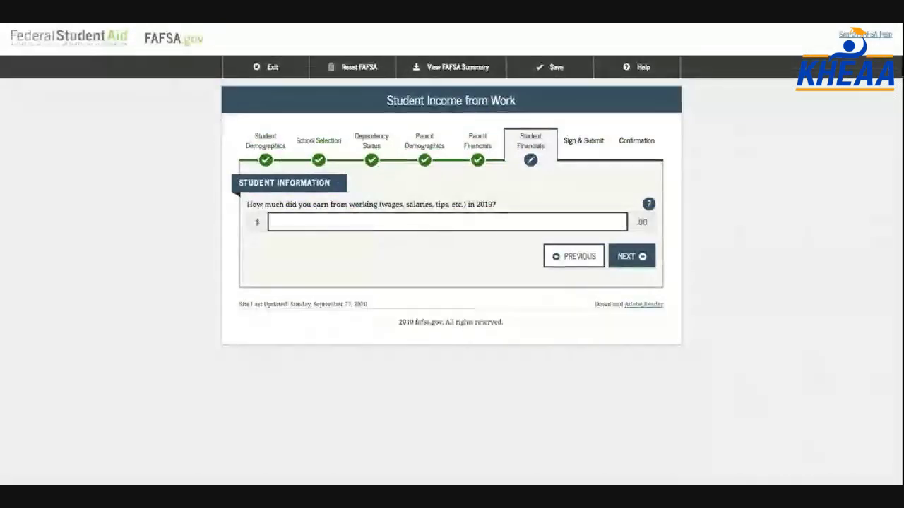
Enter 350 as the student's 2019 earnings from work and continue to the additional financial information
text(350)
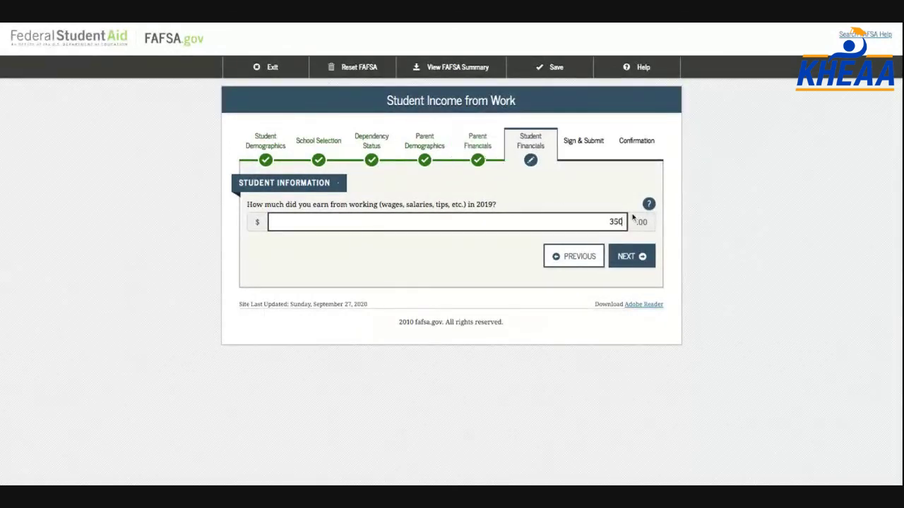
key(BackSpace)
key(BackSpace)
key(BackSpace)
text(0350)
click(621, 265)
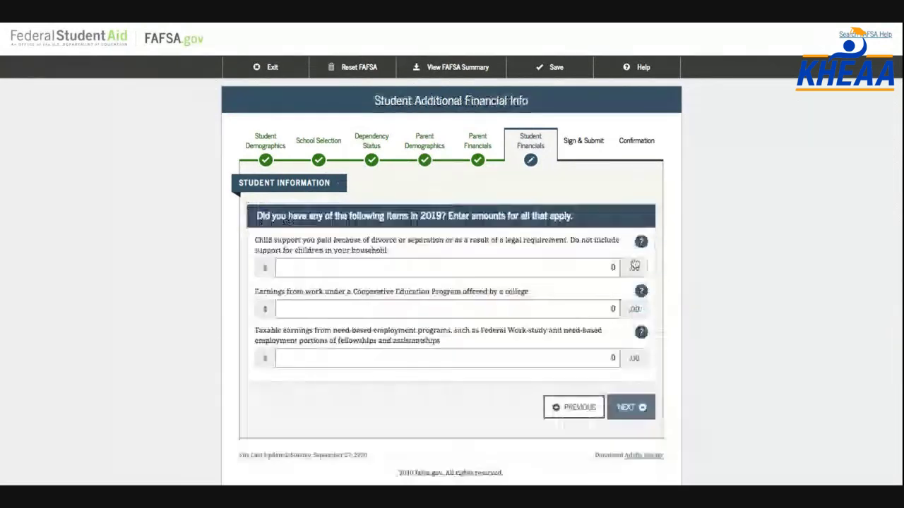
Keep the student's additional financial and untaxed income amounts at 0 and continue to the student's assets
scroll(422, 302, down, 1)
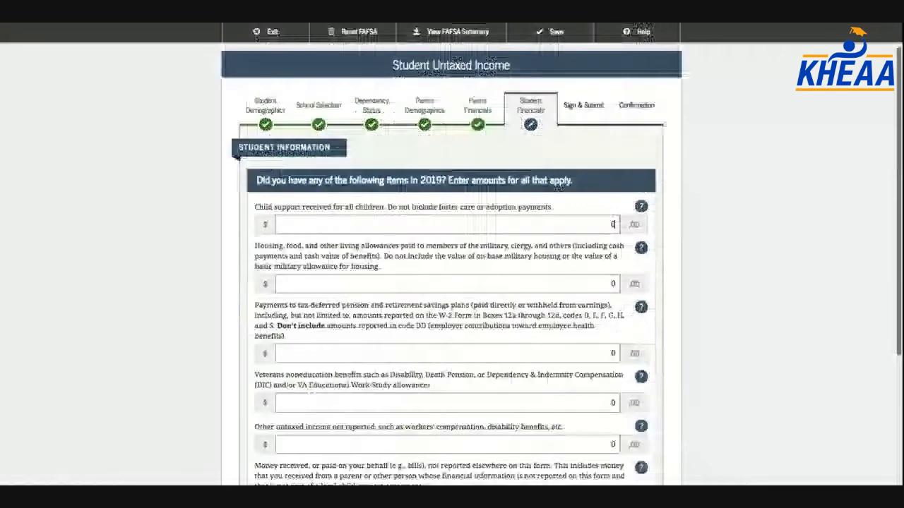
scroll(391, 254, up, 1)
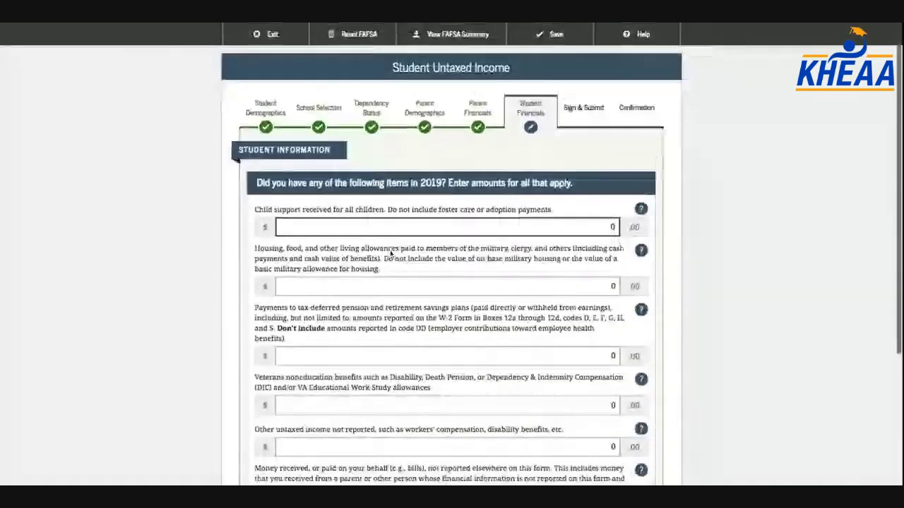
scroll(391, 254, down, 1)
scroll(391, 254, down, 1)
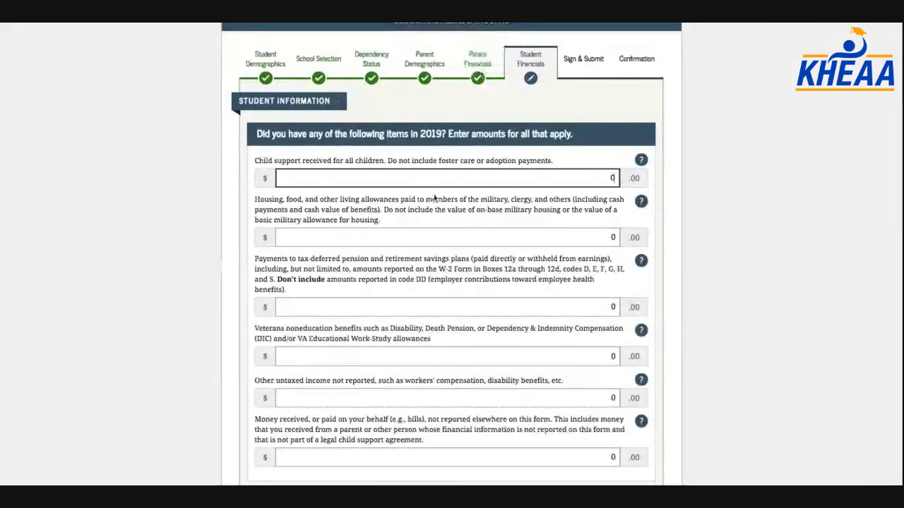
scroll(434, 200, down, 2)
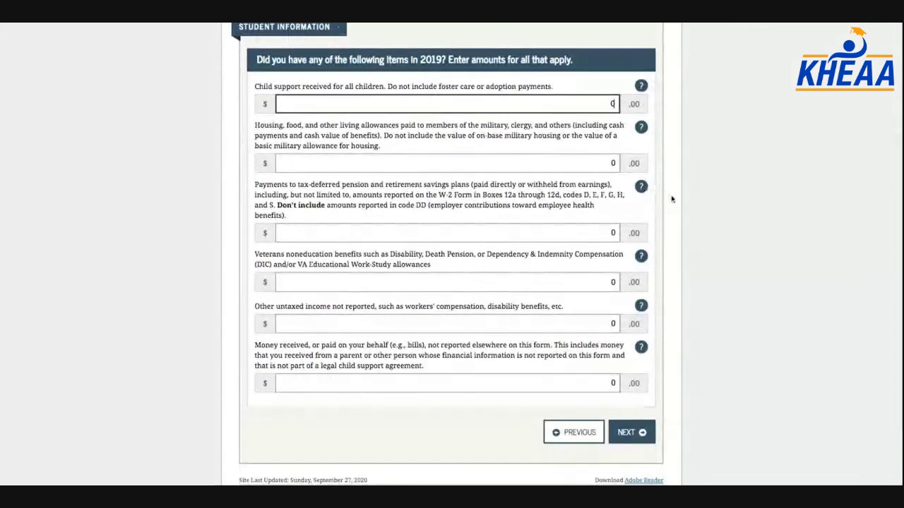
scroll(672, 196, down, 1)
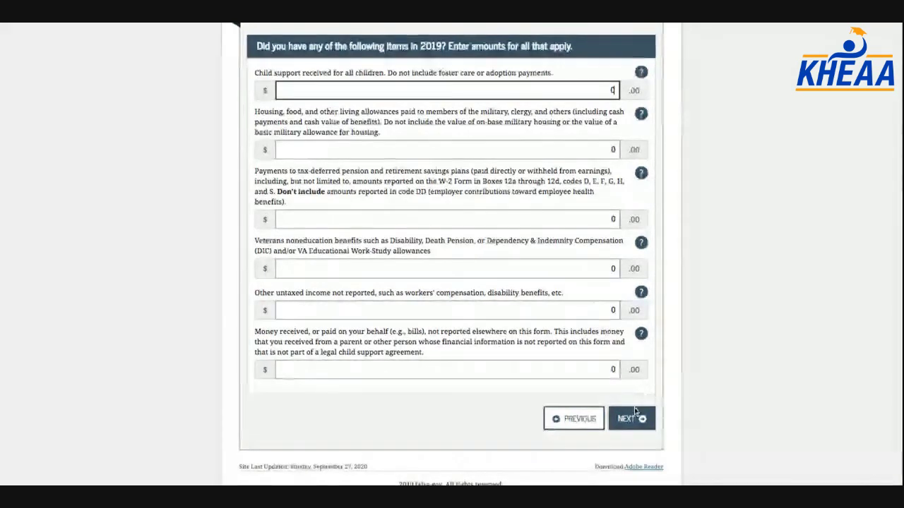
click(634, 407)
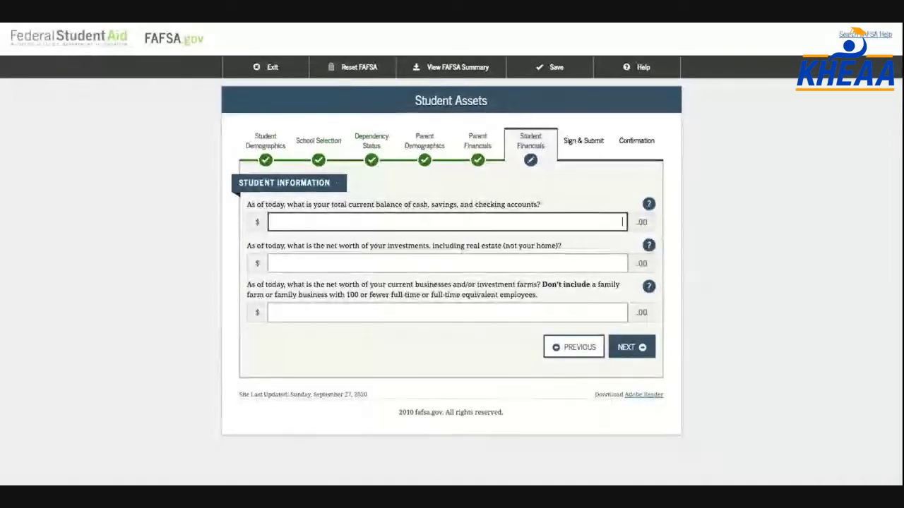
Enter 1,200 for the student's cash and savings and 0 for investments and businesses, and continue past the preparer question with No
text(1,200)
click(606, 259)
text(0)
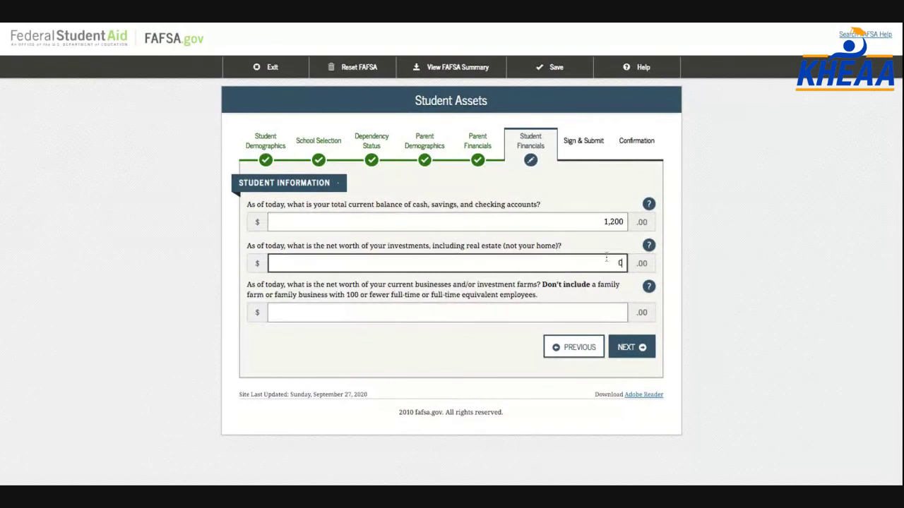
click(611, 306)
text(0)
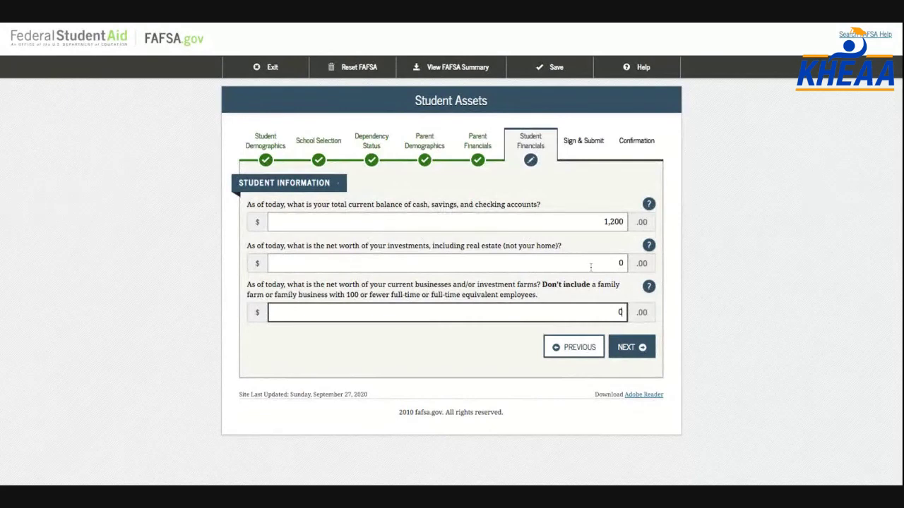
click(627, 347)
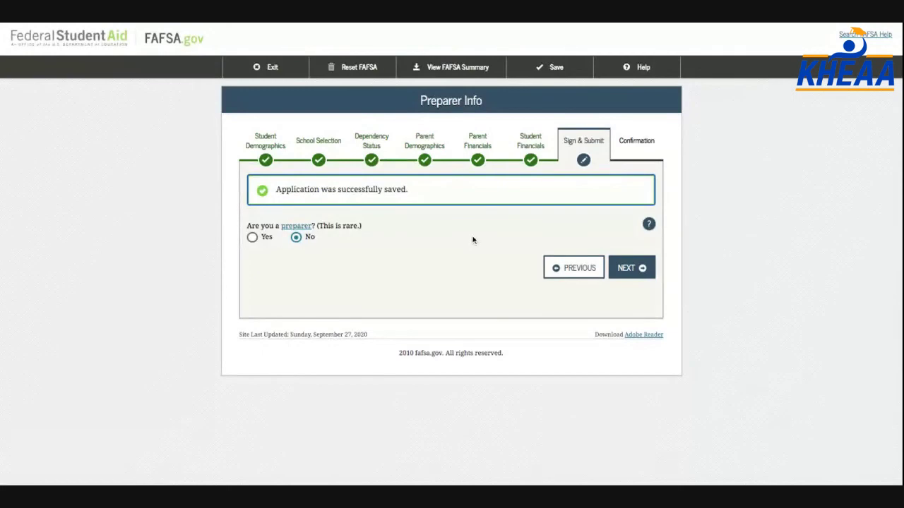
click(636, 269)
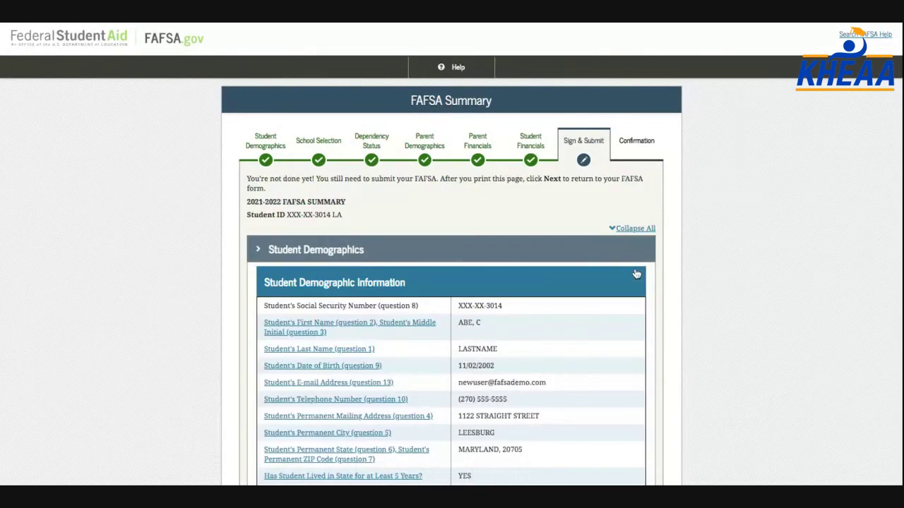
Review the answers in the FAFSA Summary, from Student Demographics through Sign & Submit
scroll(752, 266, down, 5)
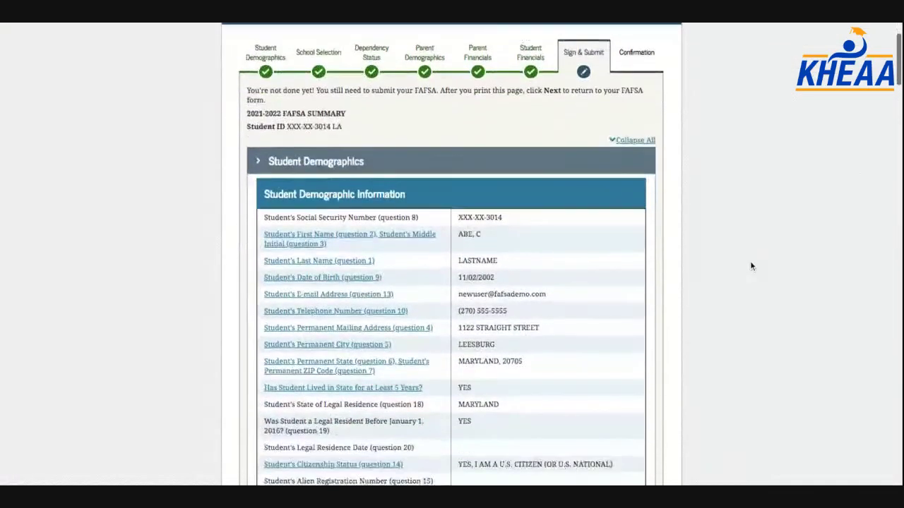
scroll(751, 267, down, 3)
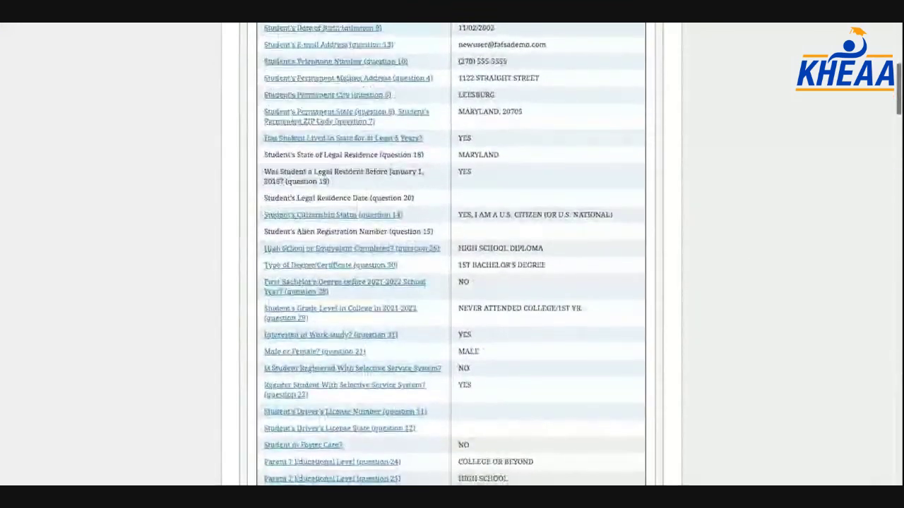
scroll(451, 254, down, 15)
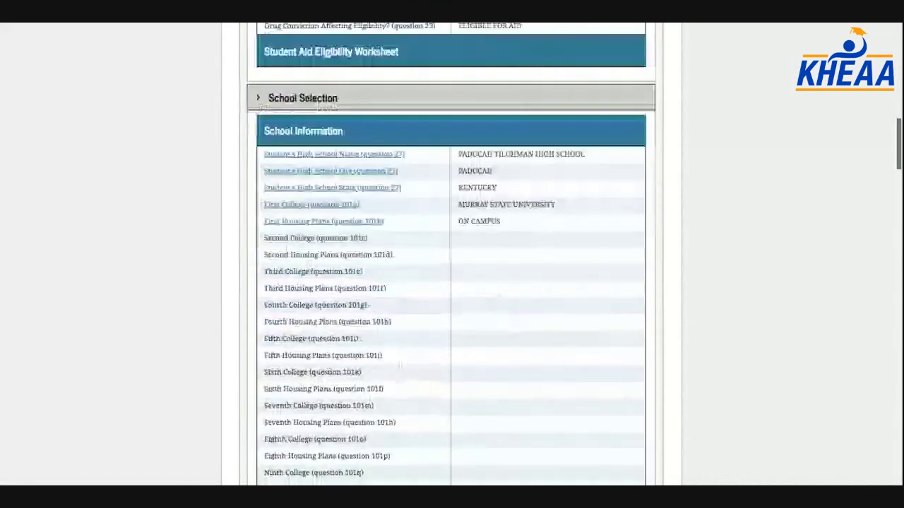
scroll(450, 255, down, 7)
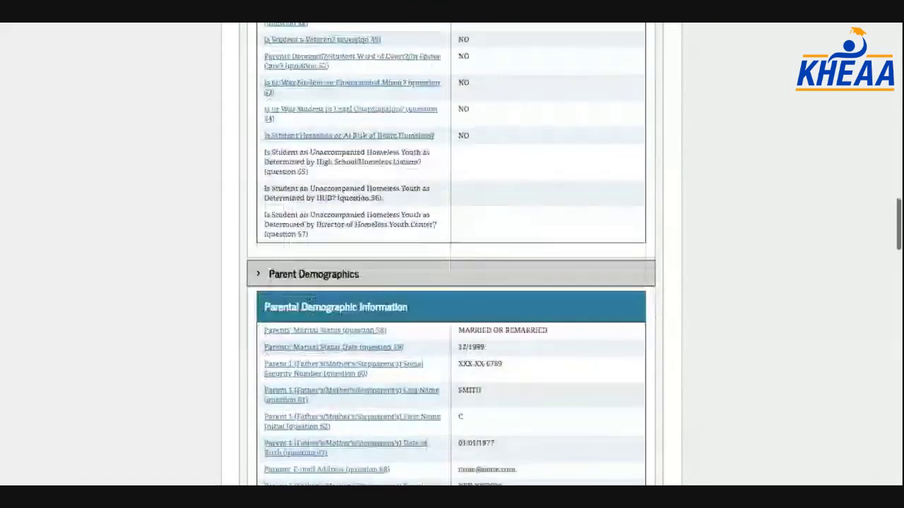
scroll(450, 254, down, 4)
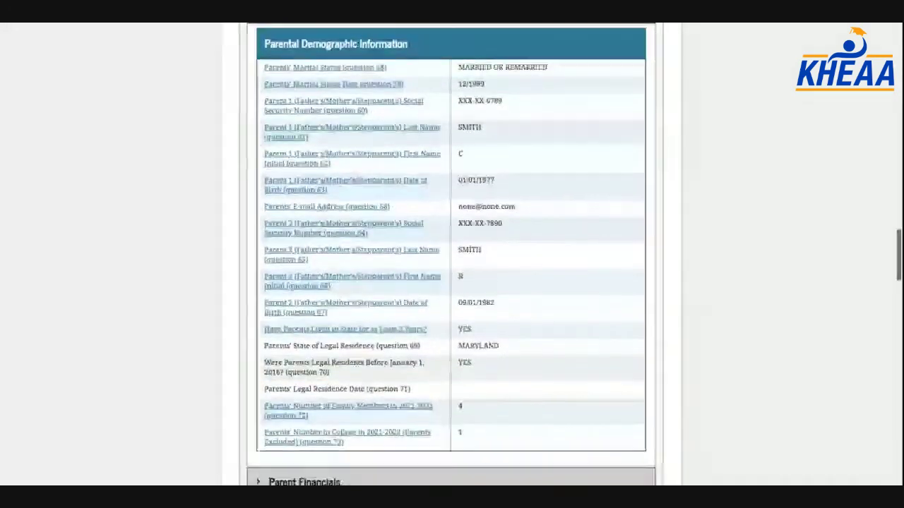
scroll(450, 254, down, 8)
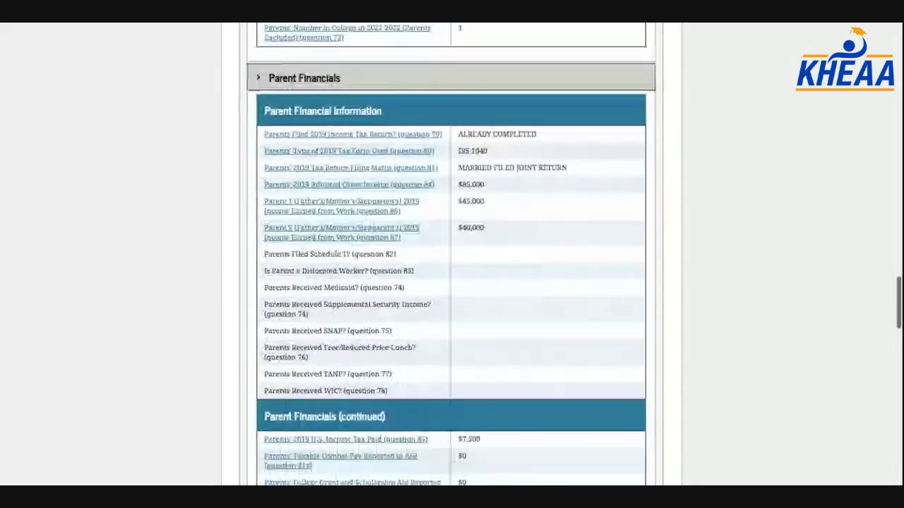
scroll(451, 254, down, 6)
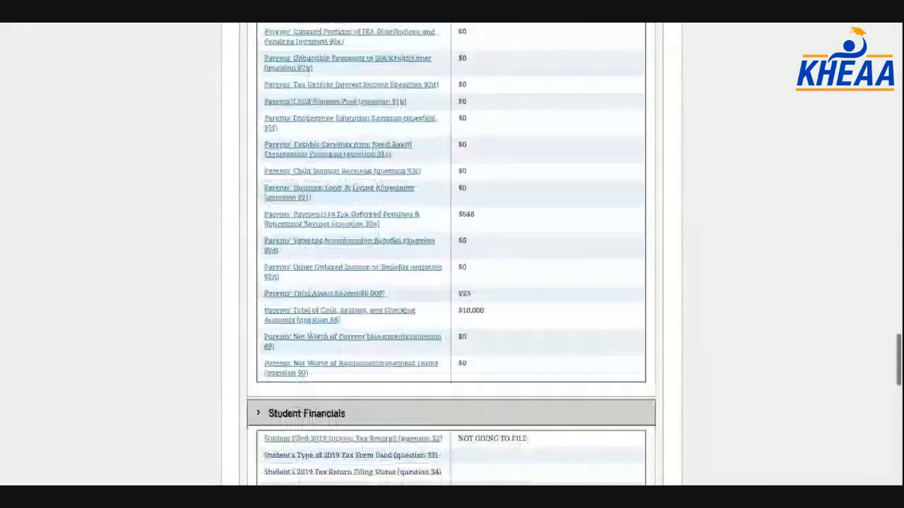
scroll(554, 283, down, 8)
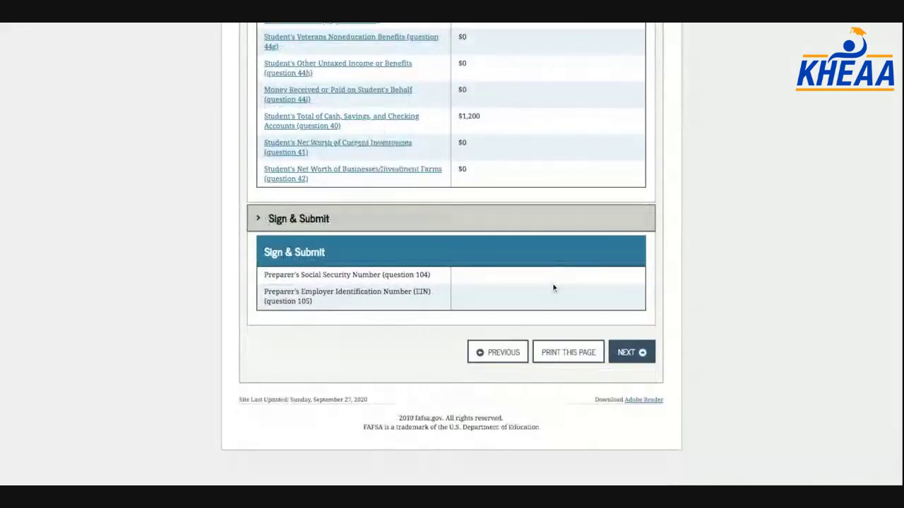
Continue to the signature status, start providing the student signature, read the terms and select Agree
click(631, 353)
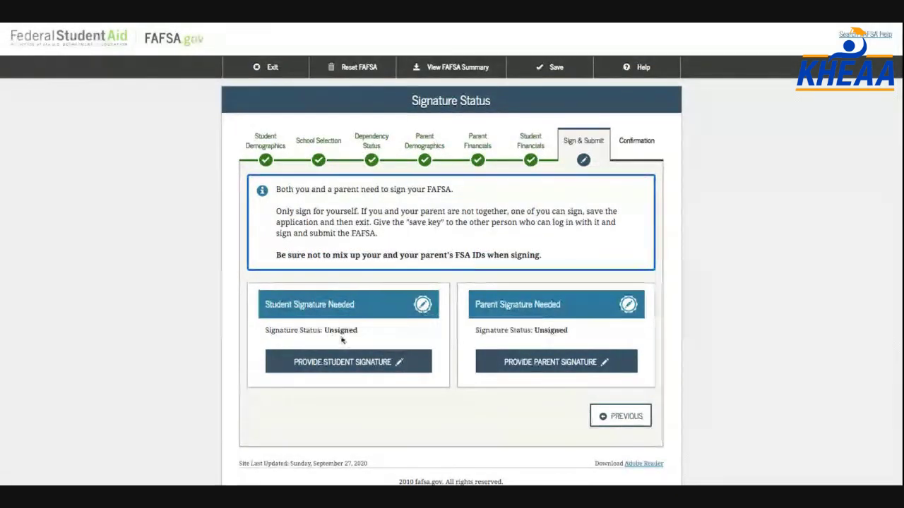
click(337, 365)
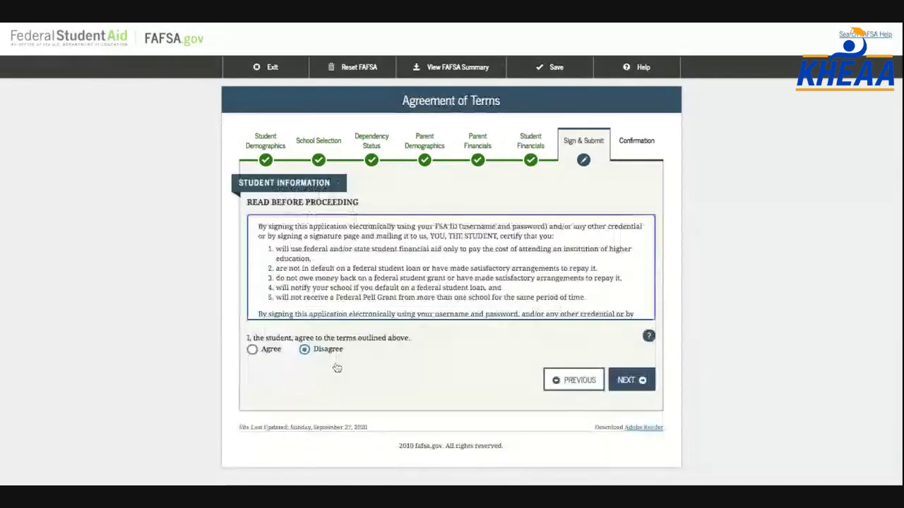
scroll(387, 266, down, 3)
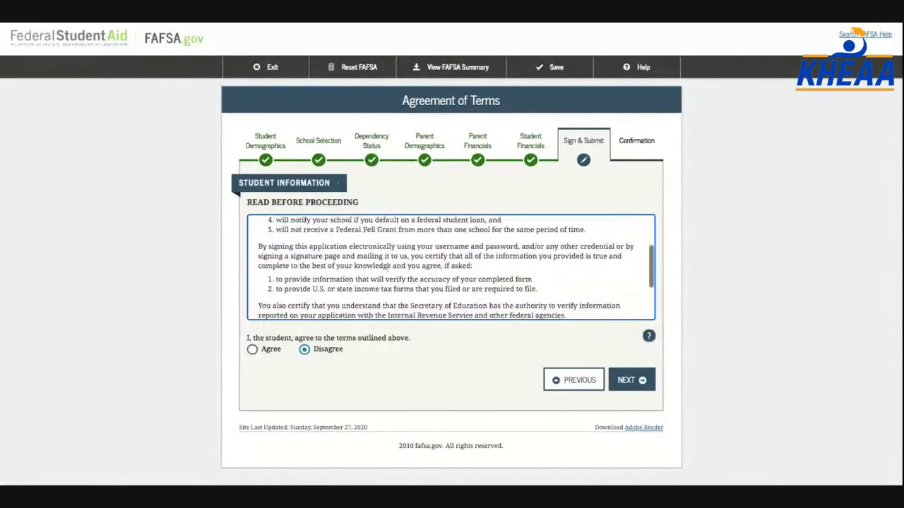
scroll(388, 266, down, 3)
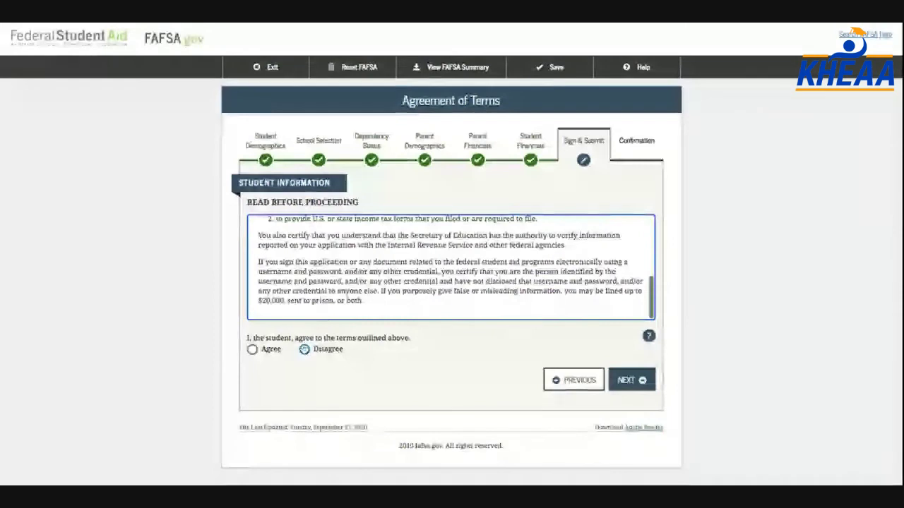
click(268, 351)
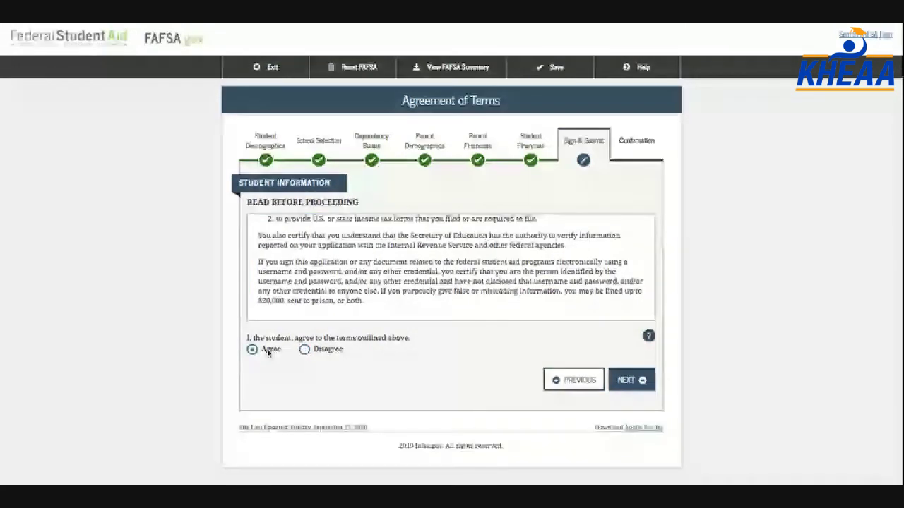
Continue past the student's terms, sign the FAFSA electronically as the student, and start providing the parent signature
click(628, 380)
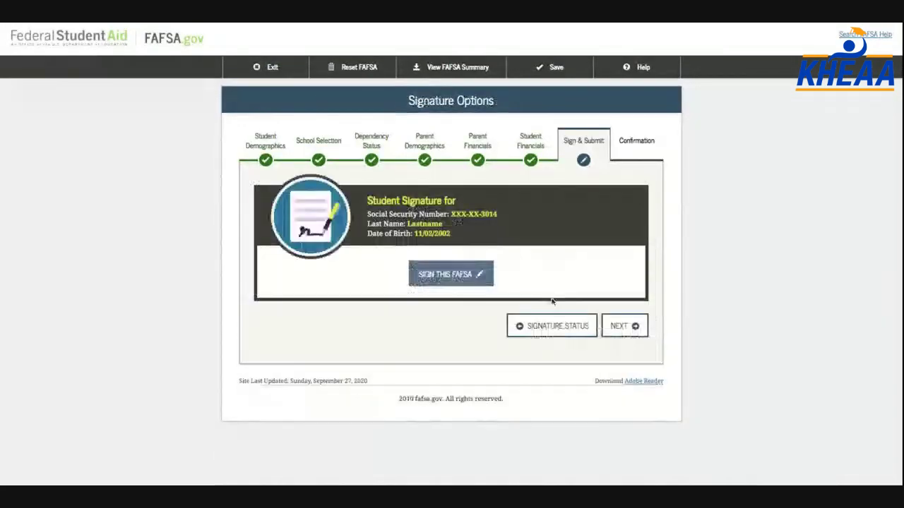
click(451, 283)
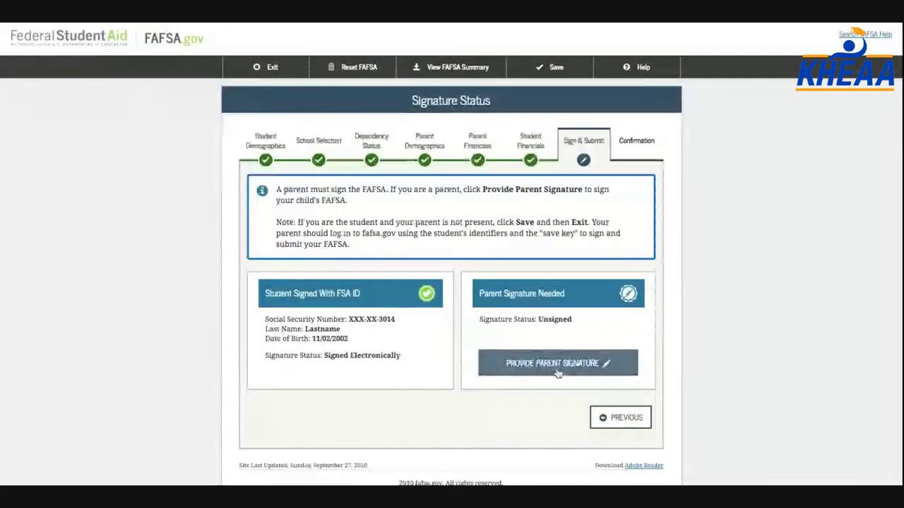
click(557, 363)
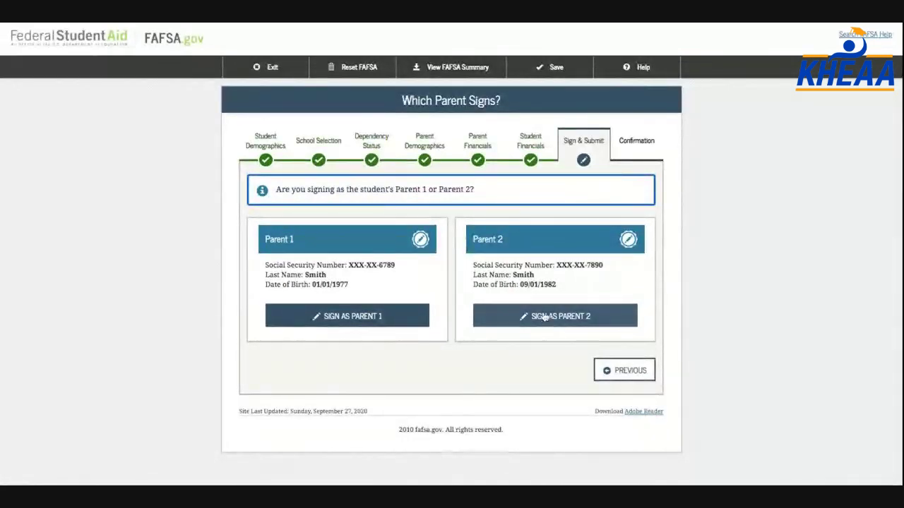
Choose to sign as Parent 1, agree to the parent's terms, and continue to the signature options
click(358, 311)
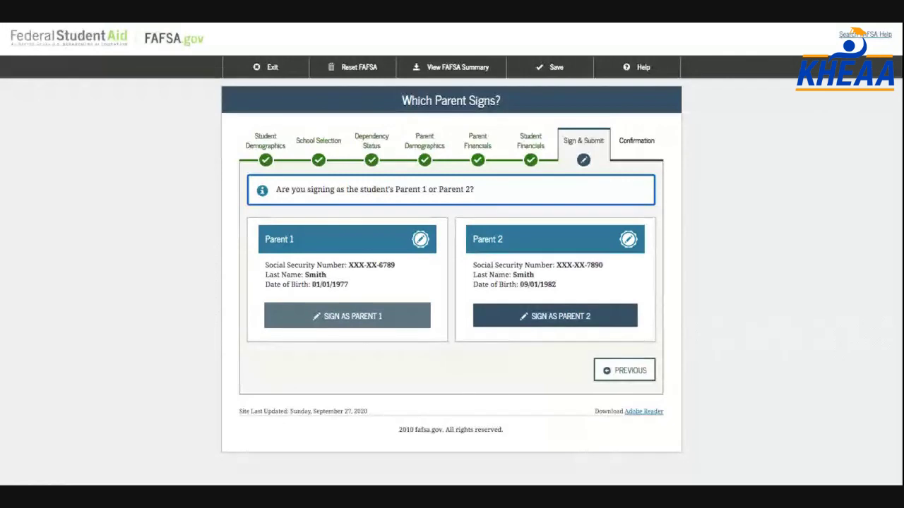
click(327, 319)
click(271, 351)
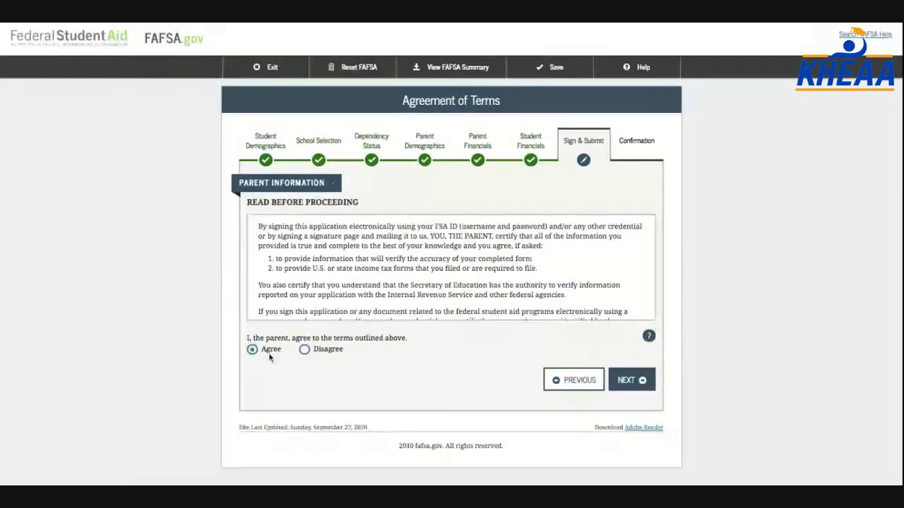
click(631, 381)
Switch the parent's signing method to Print A Signature Page under the other sign and submit options, and continue
scroll(520, 317, down, 3)
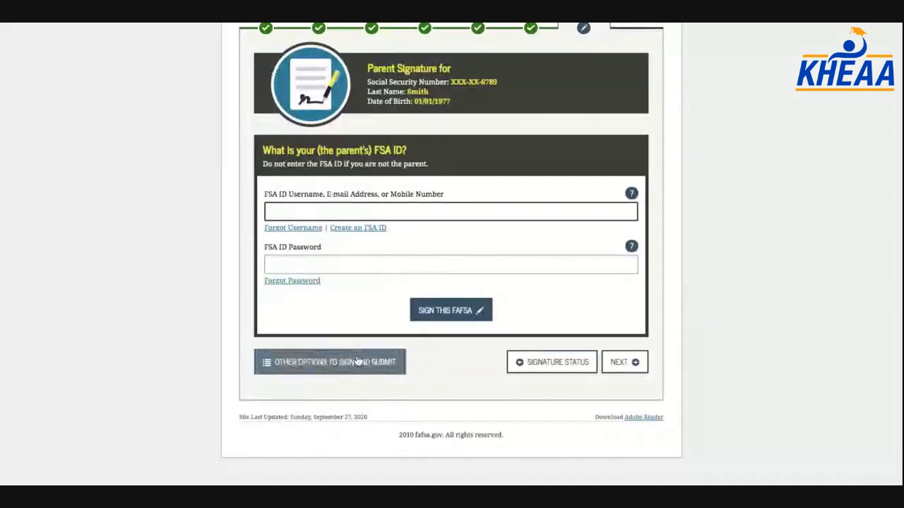
scroll(359, 362, up, 1)
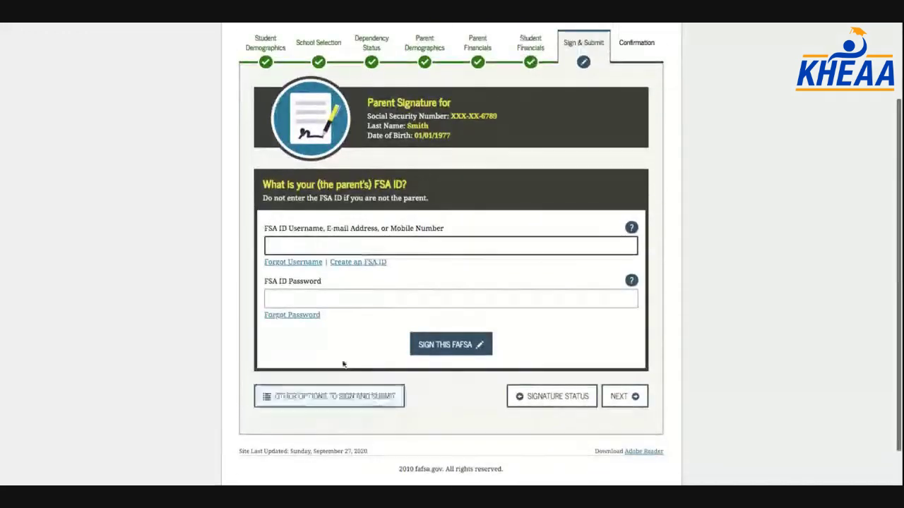
click(362, 399)
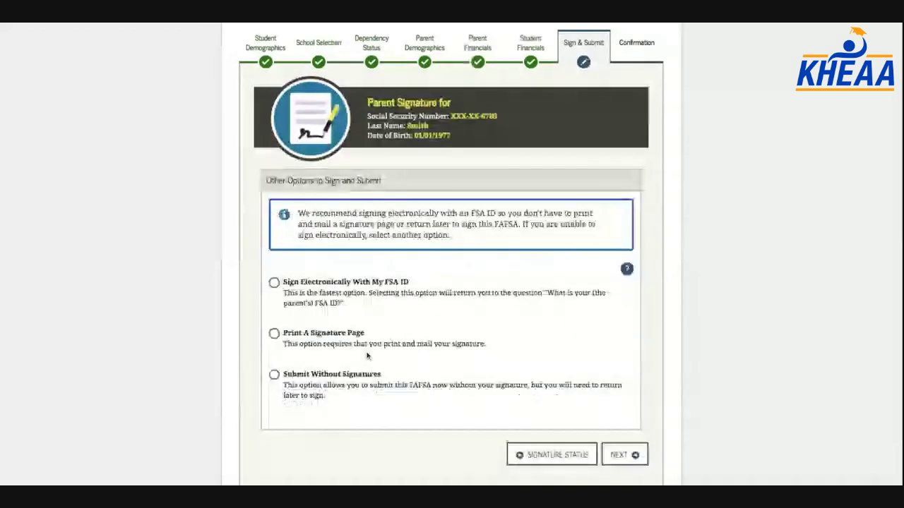
click(329, 333)
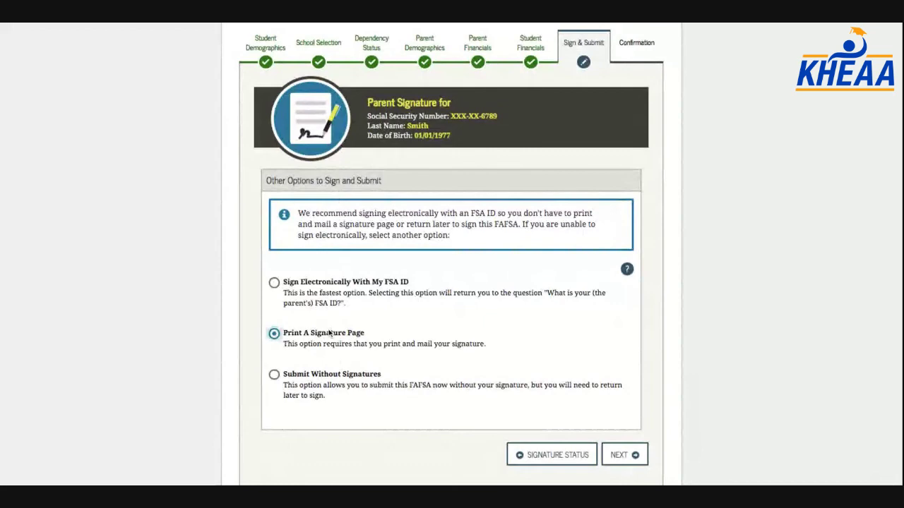
click(636, 456)
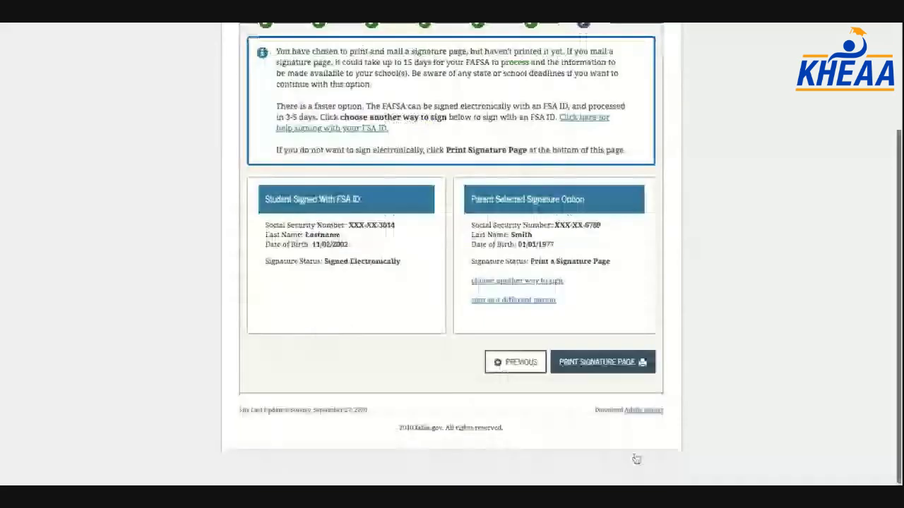
Generate the printable signature page, review its certification, signature and mailing sections, and close it to return to the signature status
scroll(641, 322, up, 1)
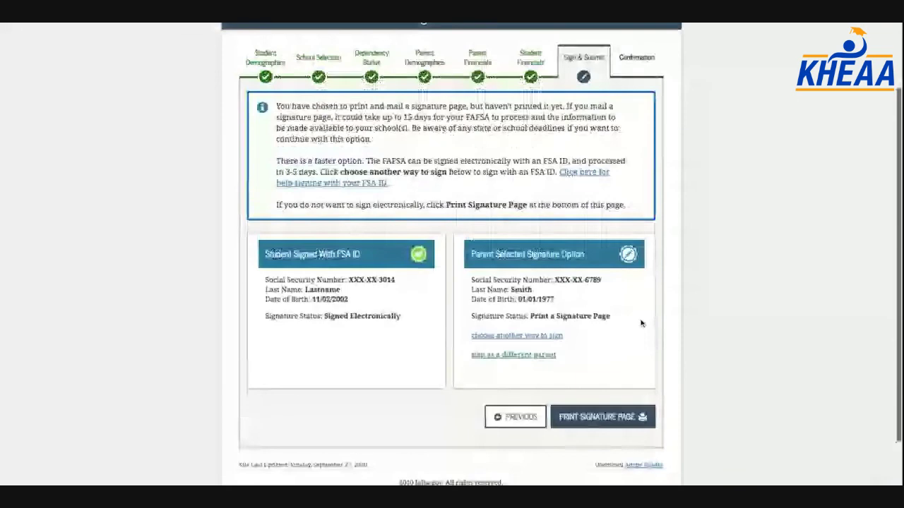
scroll(641, 322, up, 1)
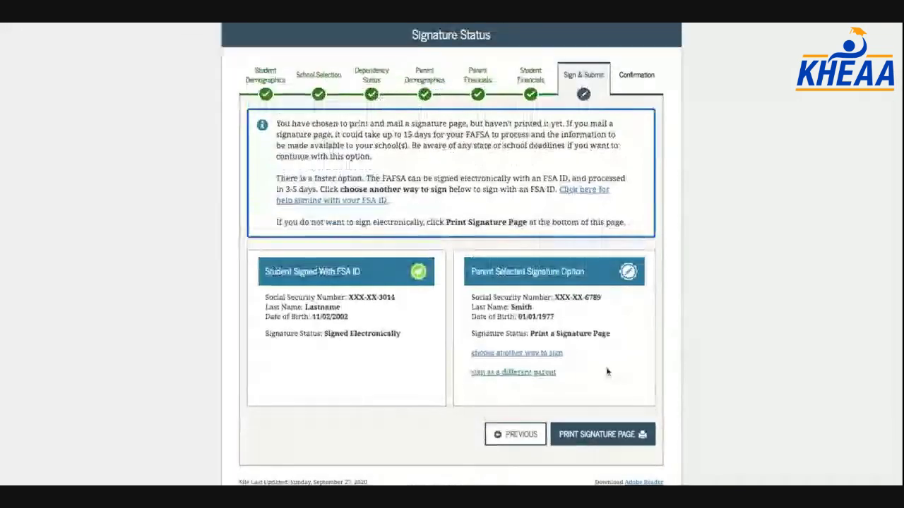
click(602, 435)
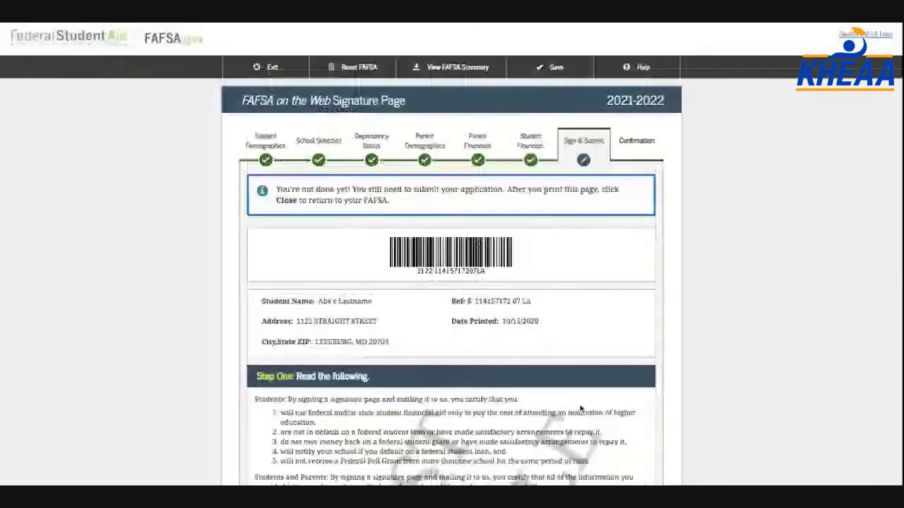
scroll(479, 356, down, 3)
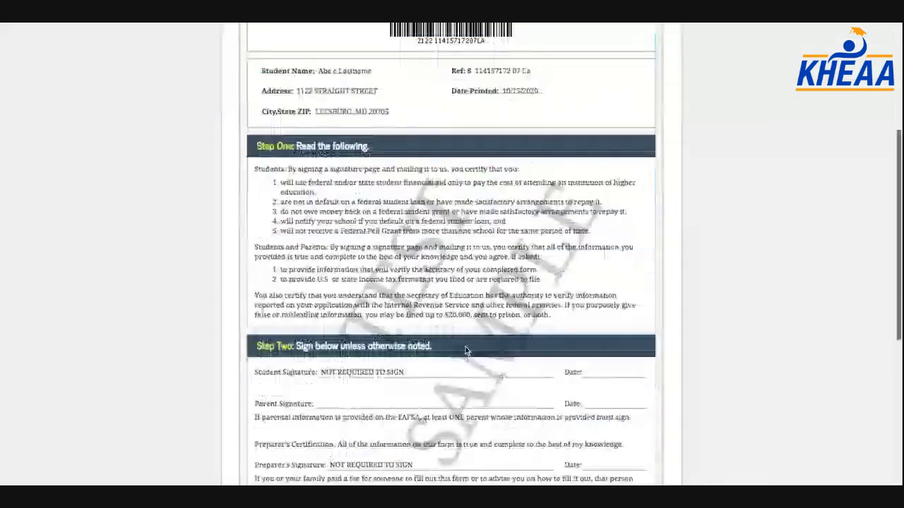
scroll(465, 351, down, 2)
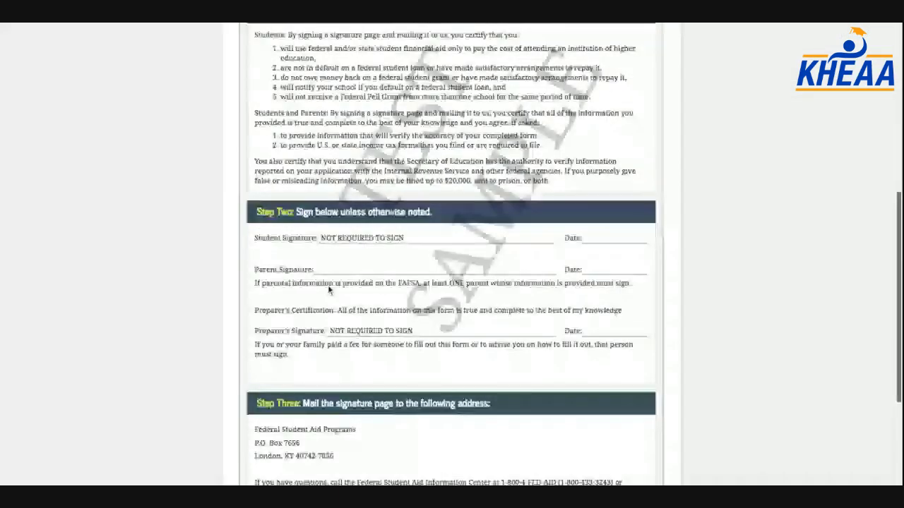
scroll(395, 353, down, 2)
scroll(468, 415, down, 1)
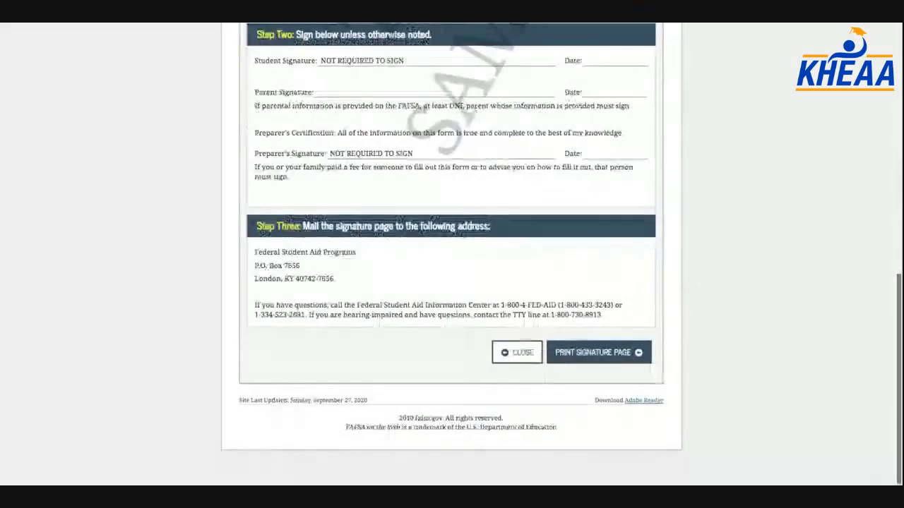
click(514, 354)
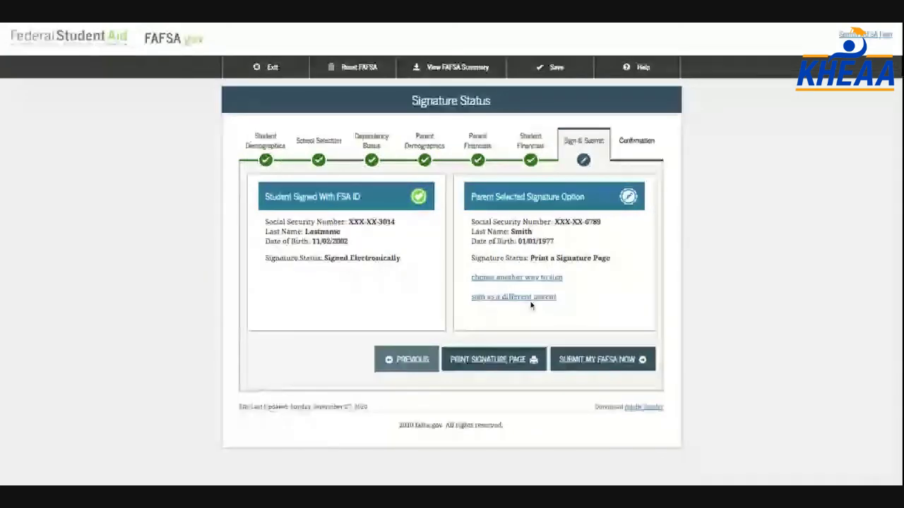
Submit the FAFSA and review the confirmation page, including the Estimated Expected Family Contribution details and the listed schools
click(569, 361)
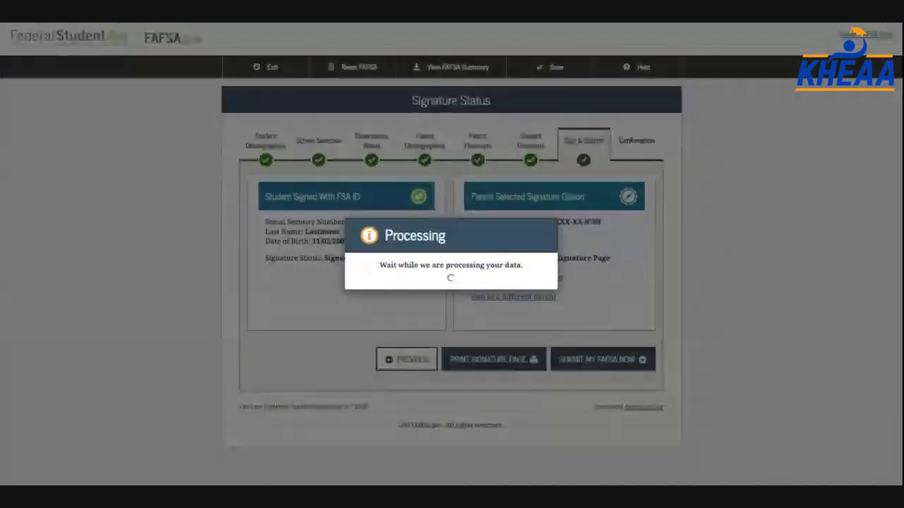
scroll(452, 254, down, 3)
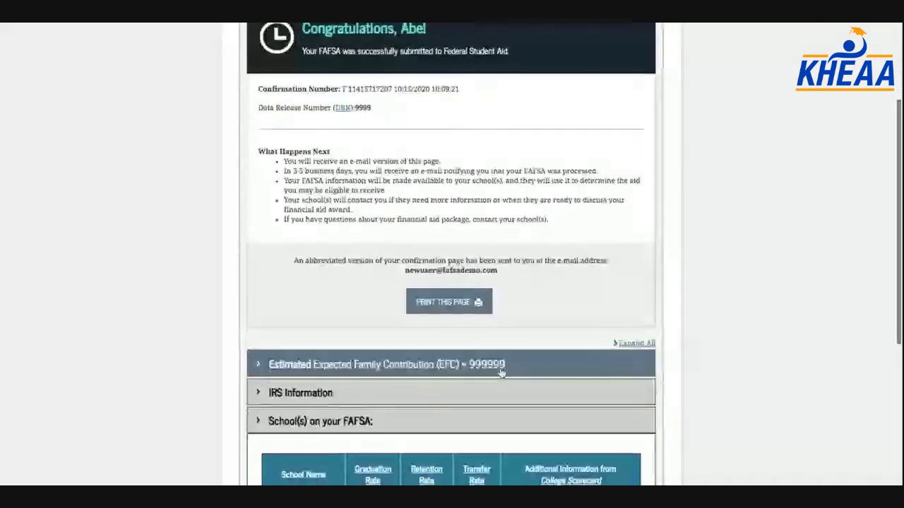
click(473, 365)
scroll(473, 365, down, 2)
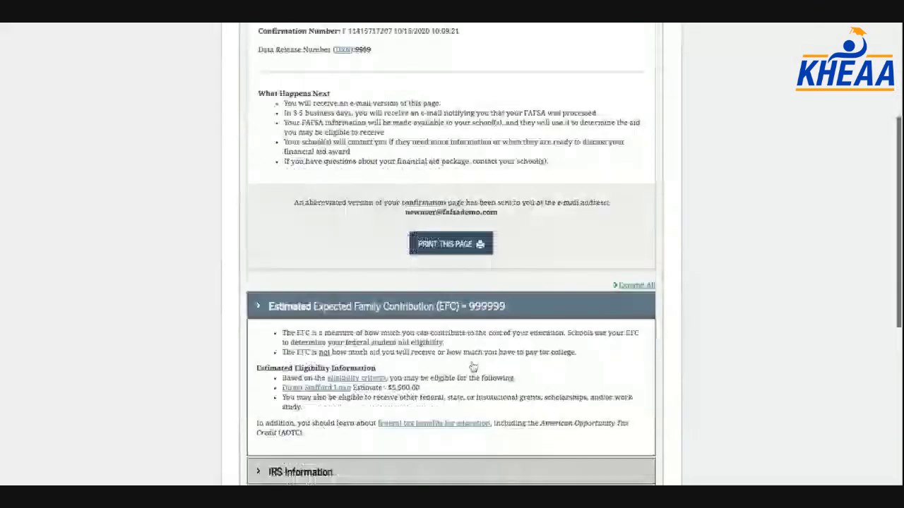
scroll(413, 189, down, 1)
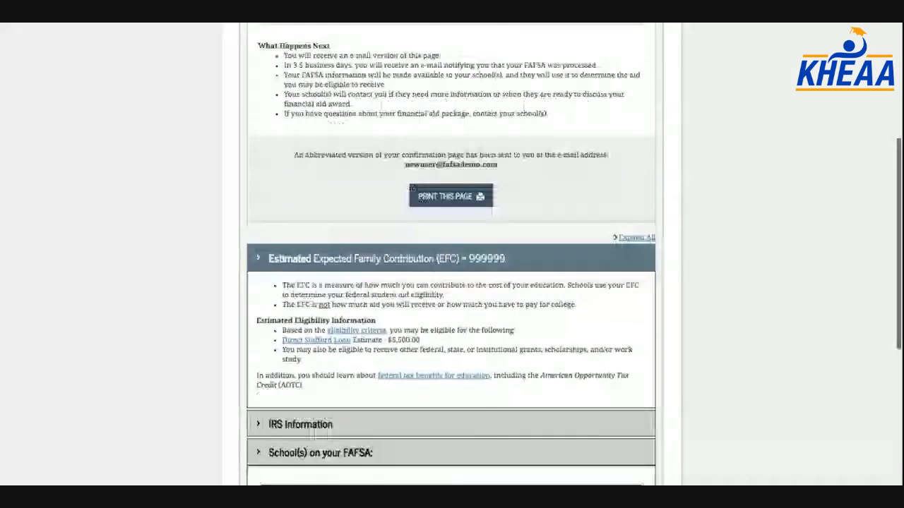
scroll(413, 189, up, 1)
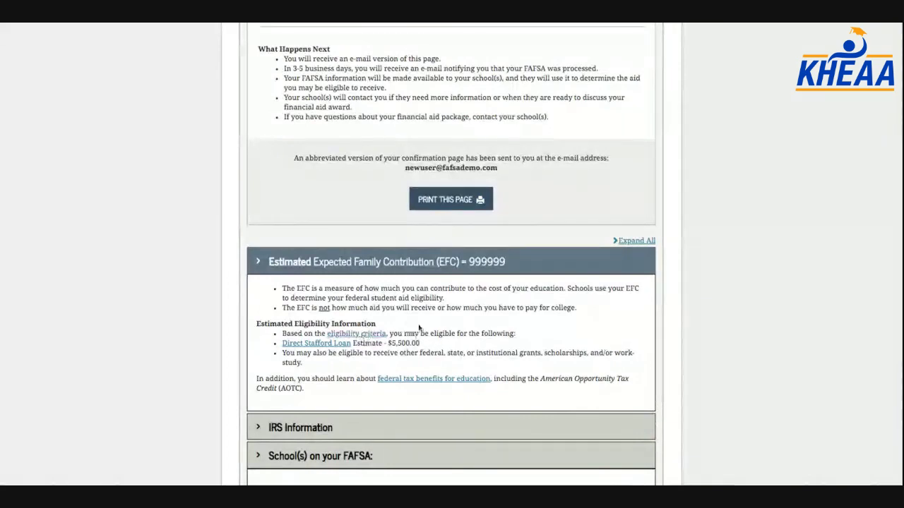
scroll(328, 346, down, 3)
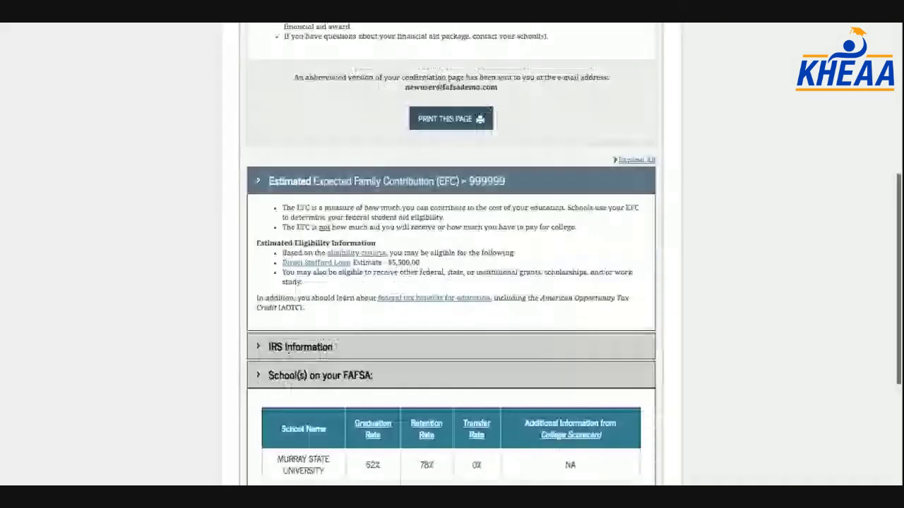
scroll(452, 282, up, 6)
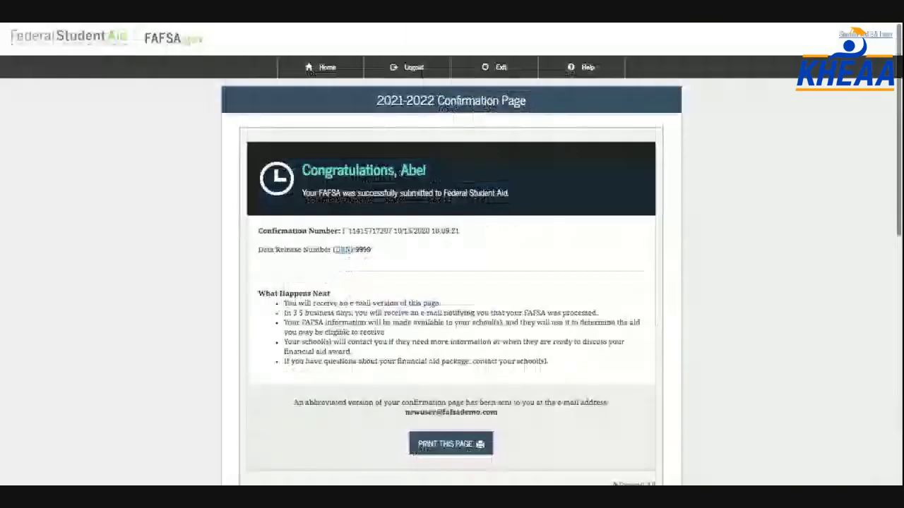